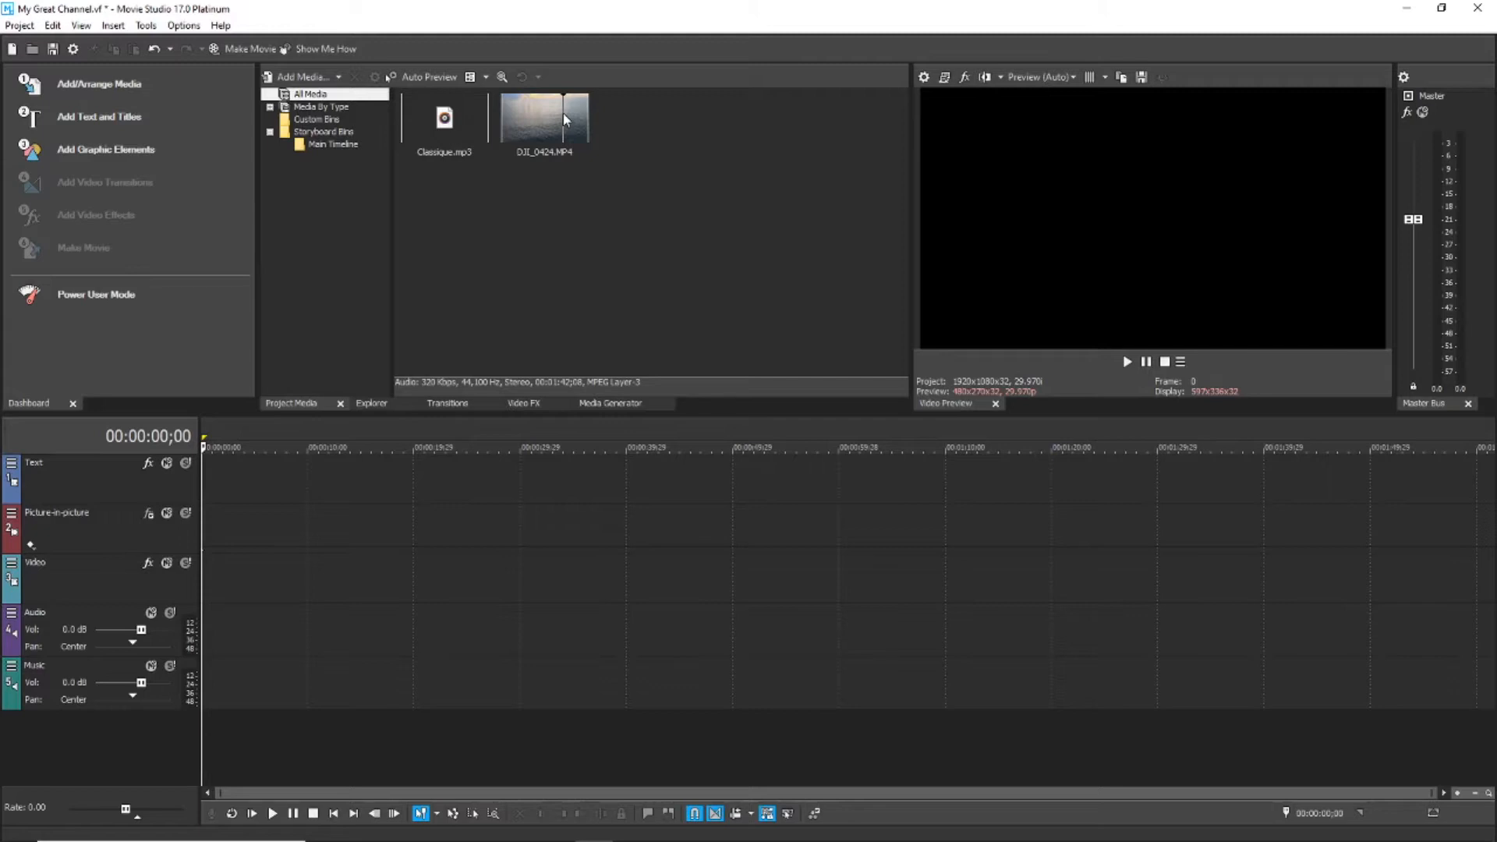
Place DJI_0424.MP4 at the start of the Video track and match the project video settings to it
left_click_drag(566, 119, 395, 591)
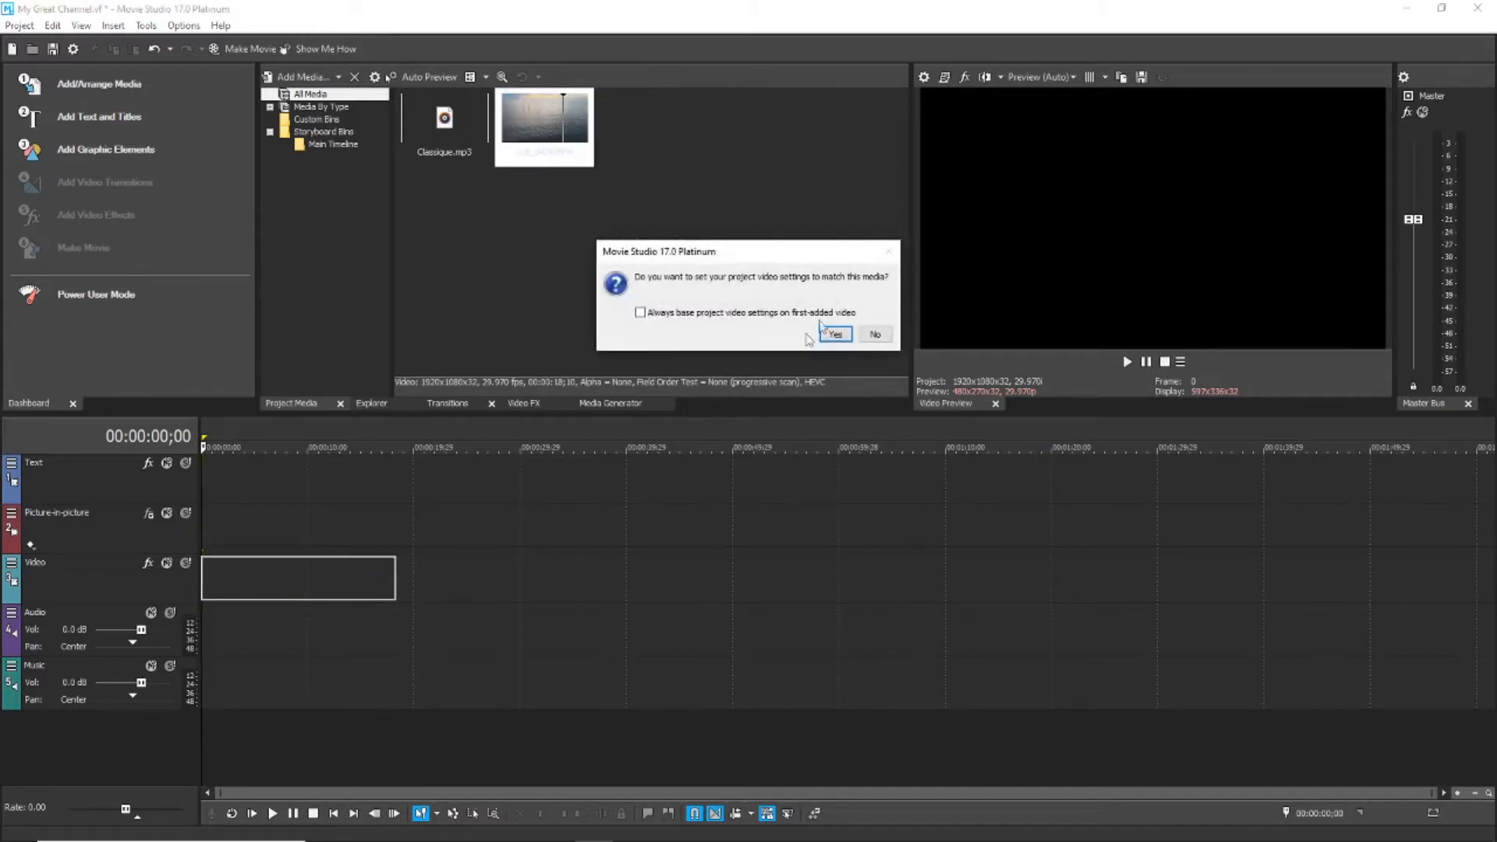
left_click(835, 334)
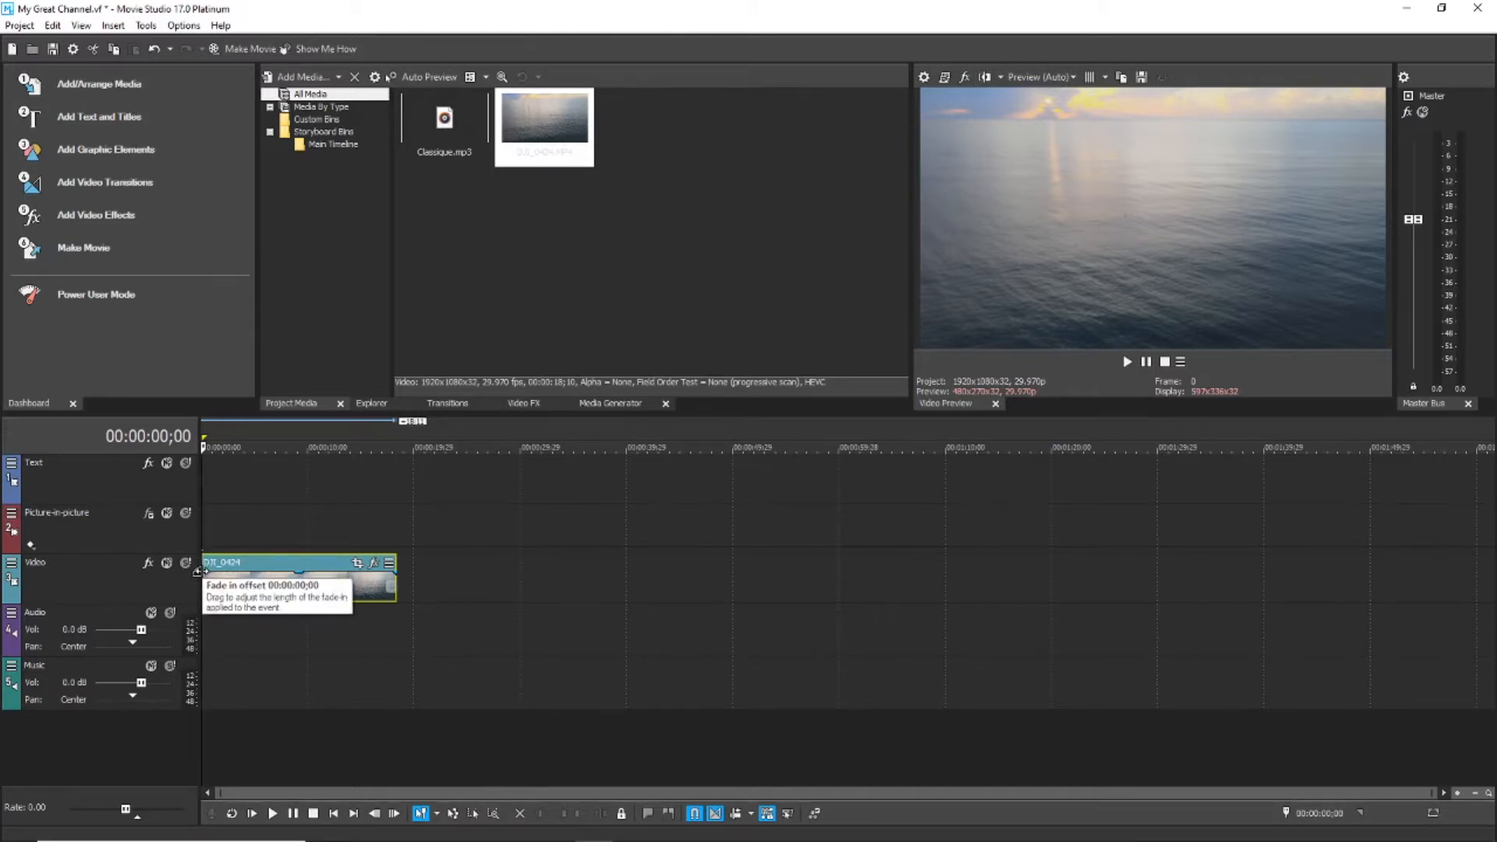
Add a short fade-in at the start and a short fade-out at the end of the DJI_0424 clip
left_click_drag(197, 575, 208, 569)
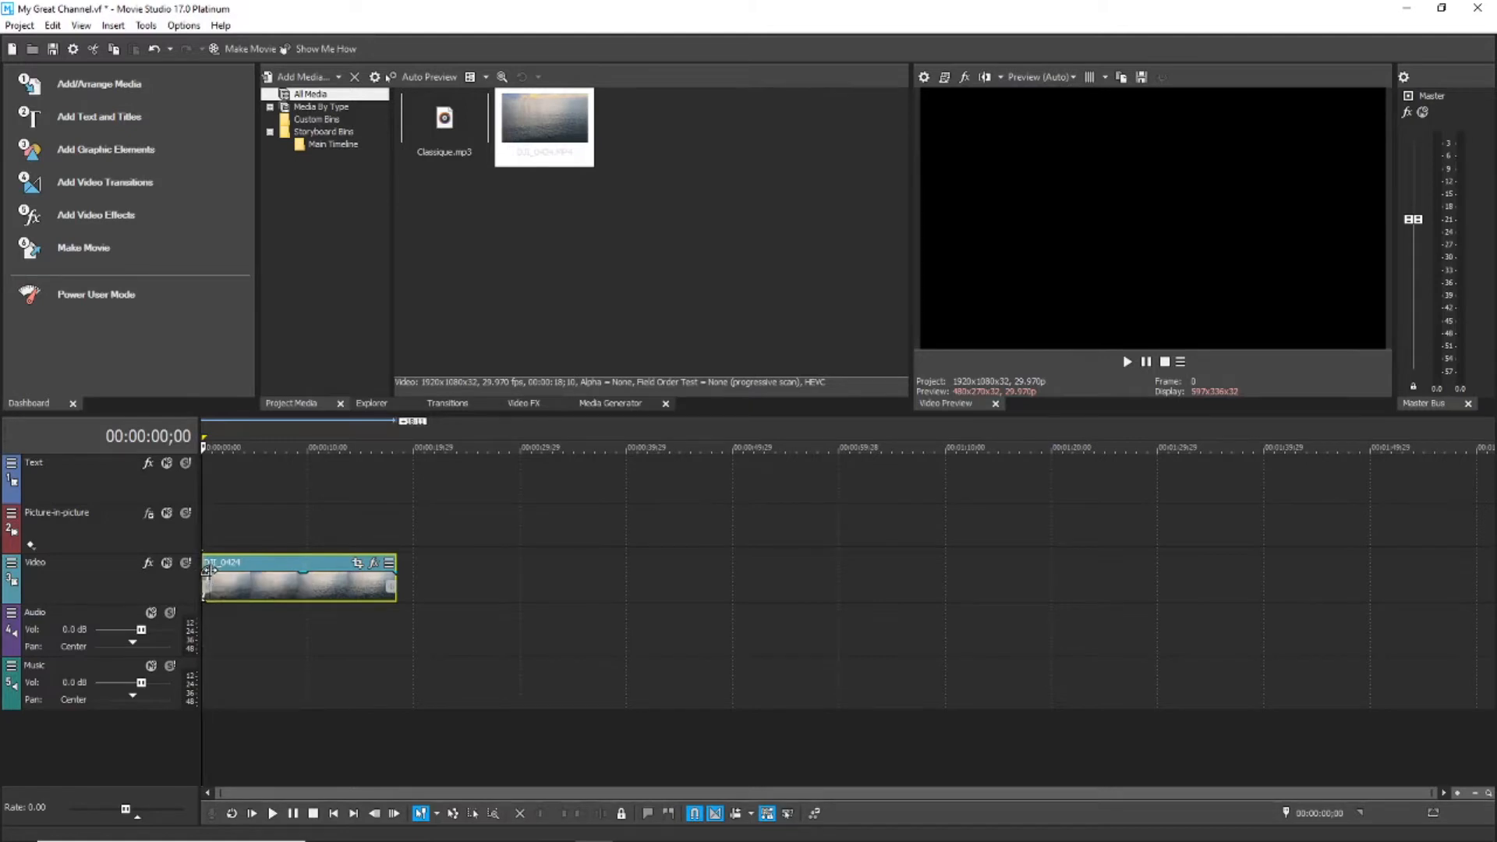
left_click(208, 569)
left_click_drag(210, 569, 209, 572)
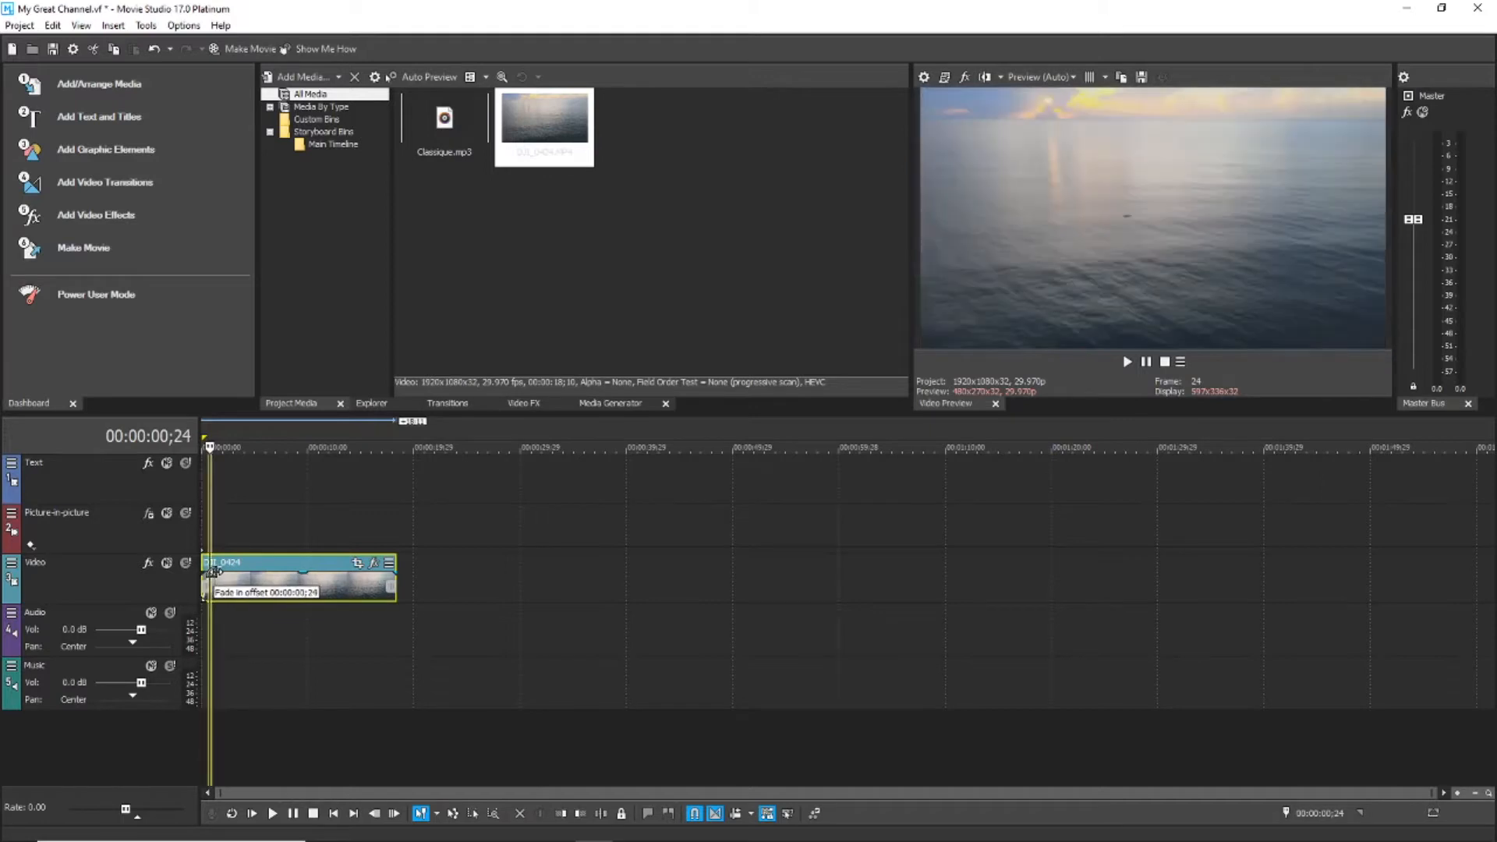
left_click_drag(209, 572, 213, 571)
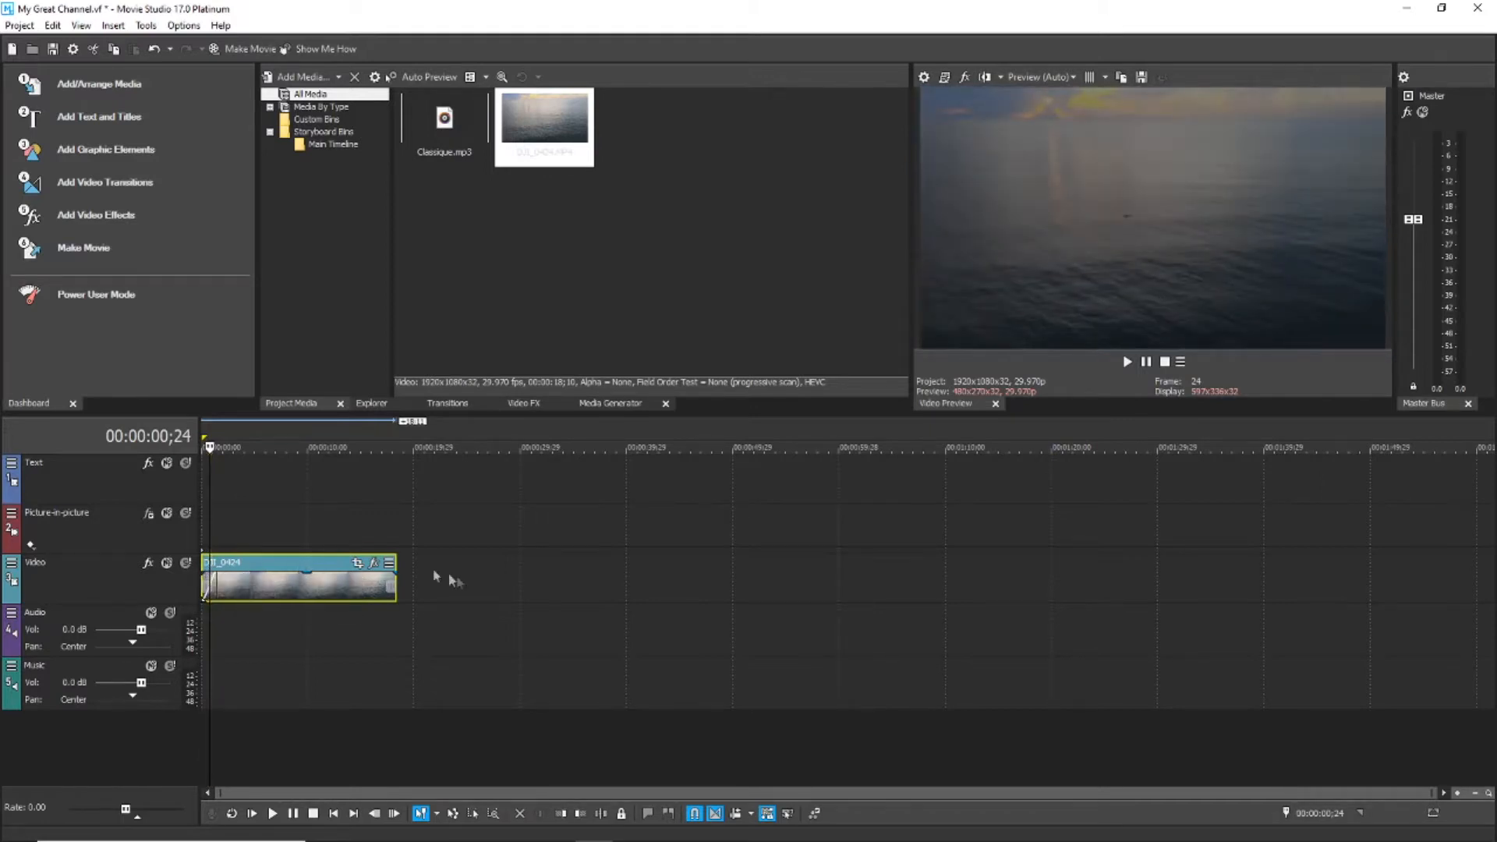
left_click_drag(396, 572, 382, 571)
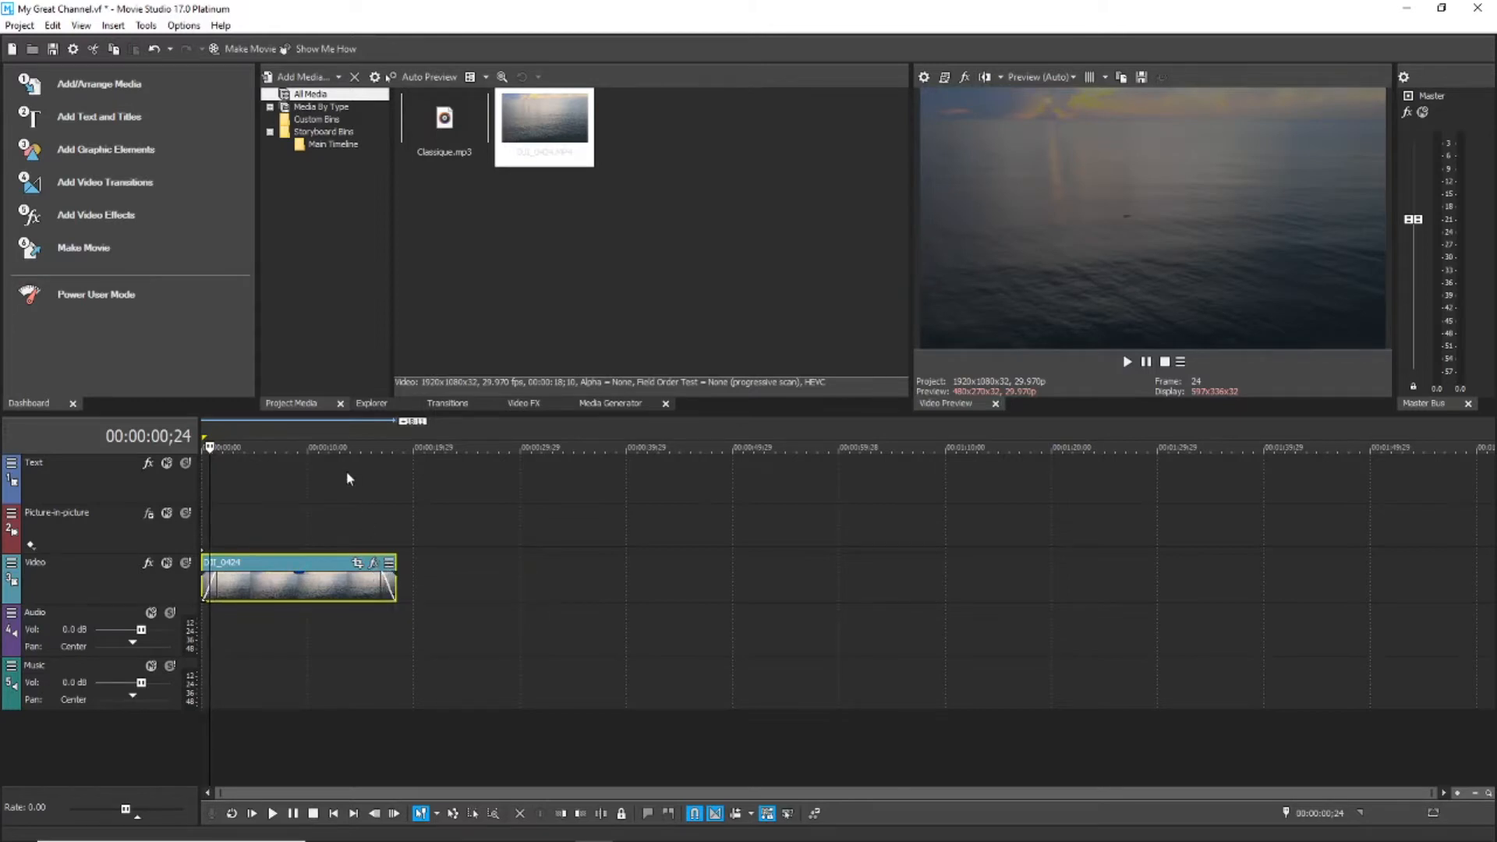
Place Classique.mp3 at the start of the Audio track and shorten it to the video clip's end with a fade-out
left_click(444, 131)
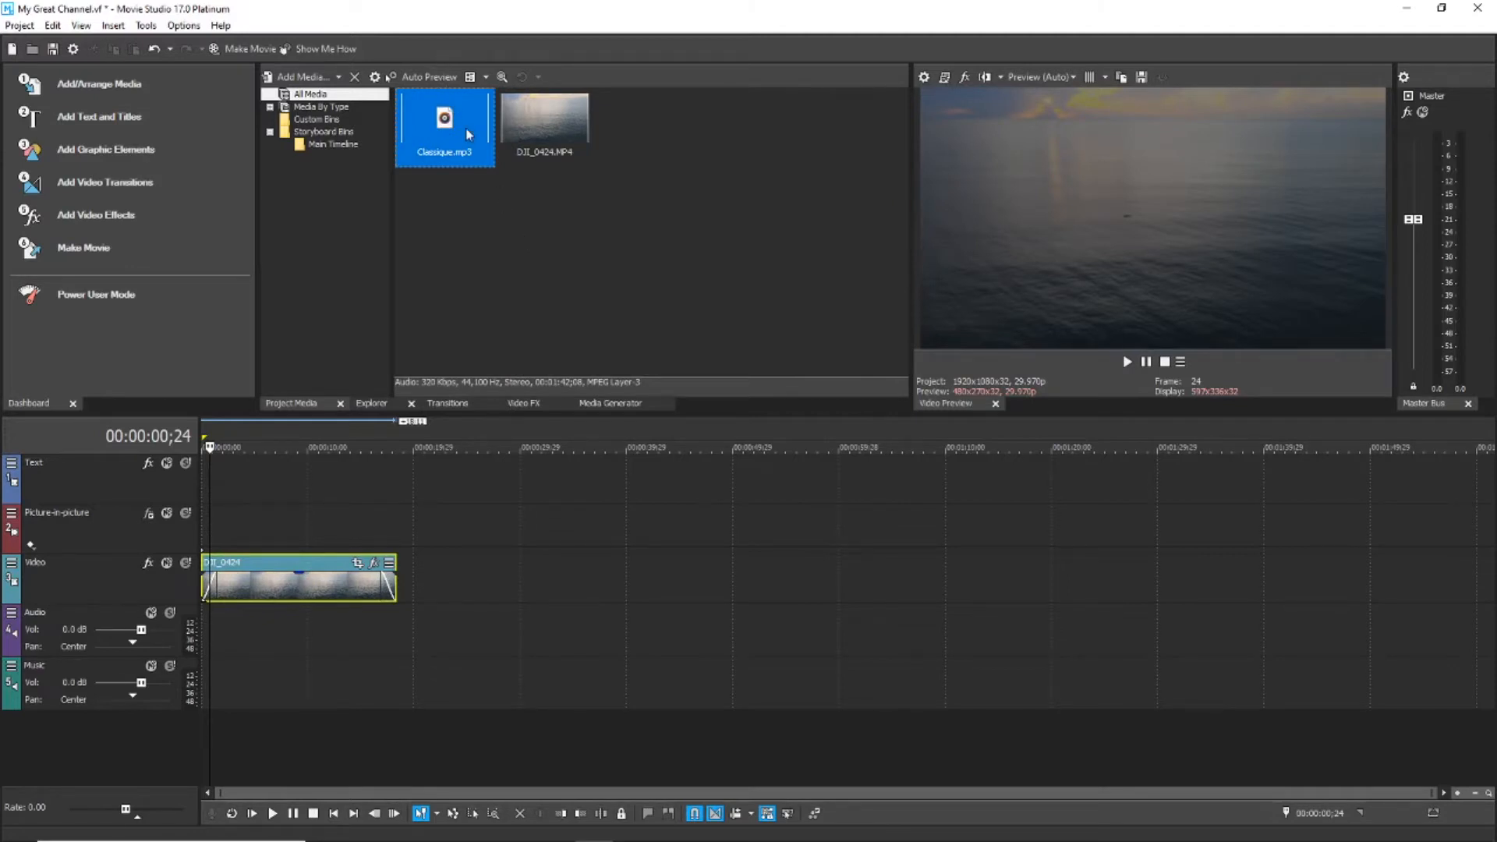
left_click_drag(468, 134, 210, 629)
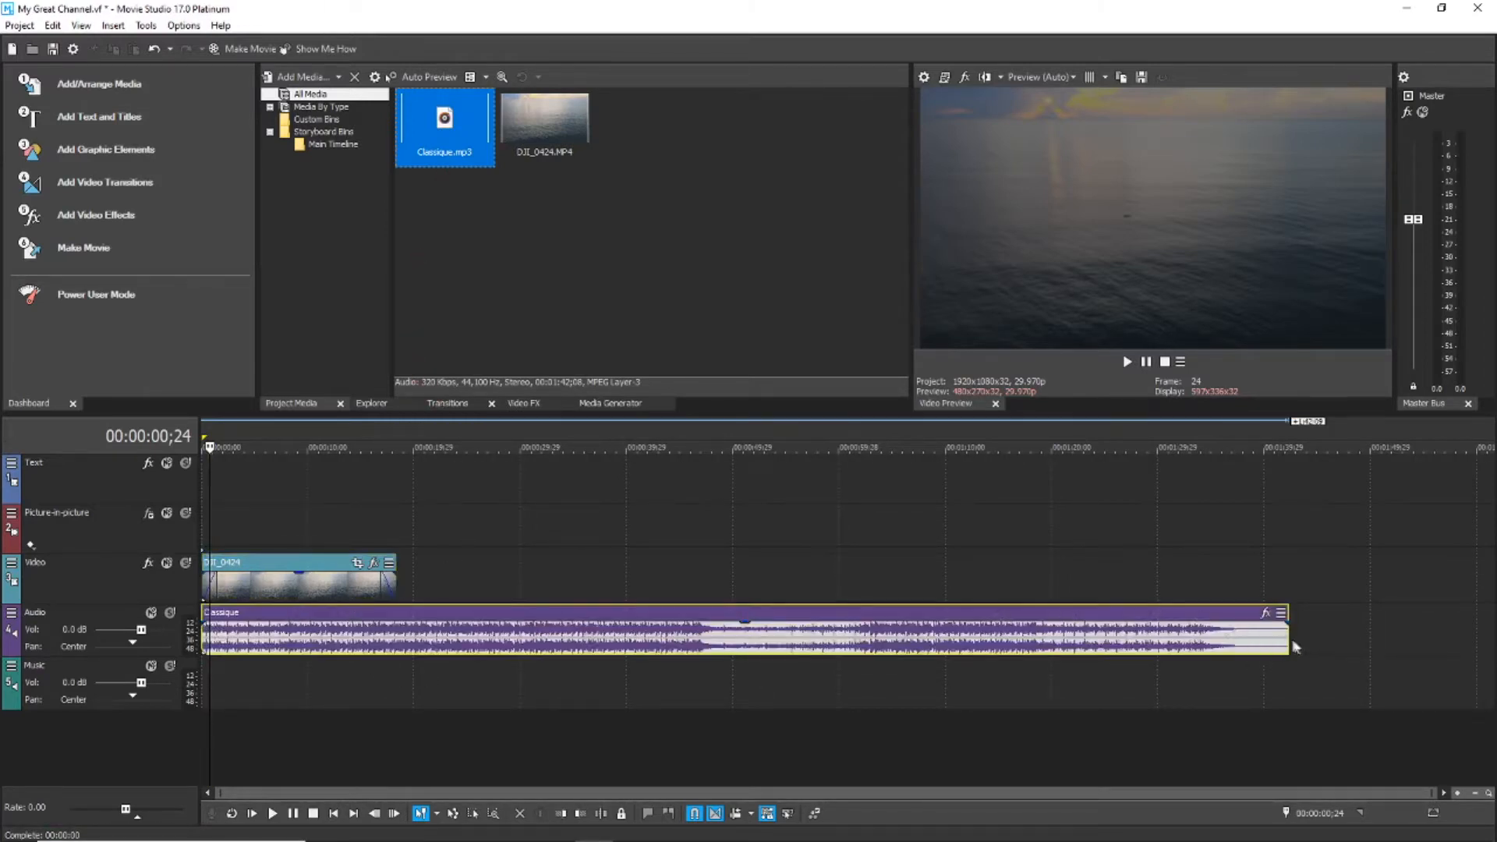
left_click_drag(1282, 639, 367, 607)
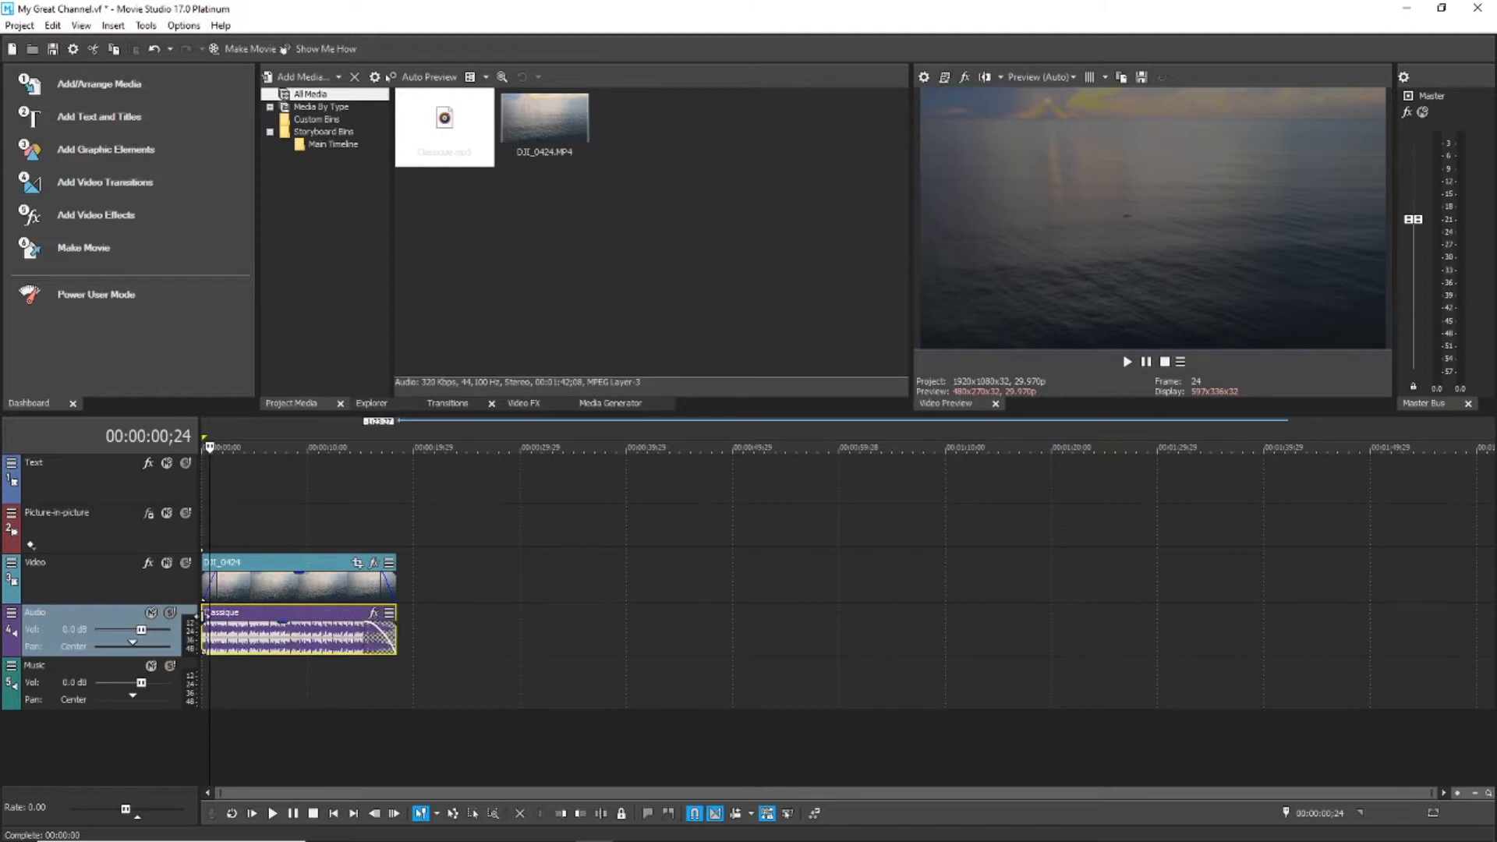
Play the project from the start to check the video and music together
left_click_drag(211, 447, 197, 448)
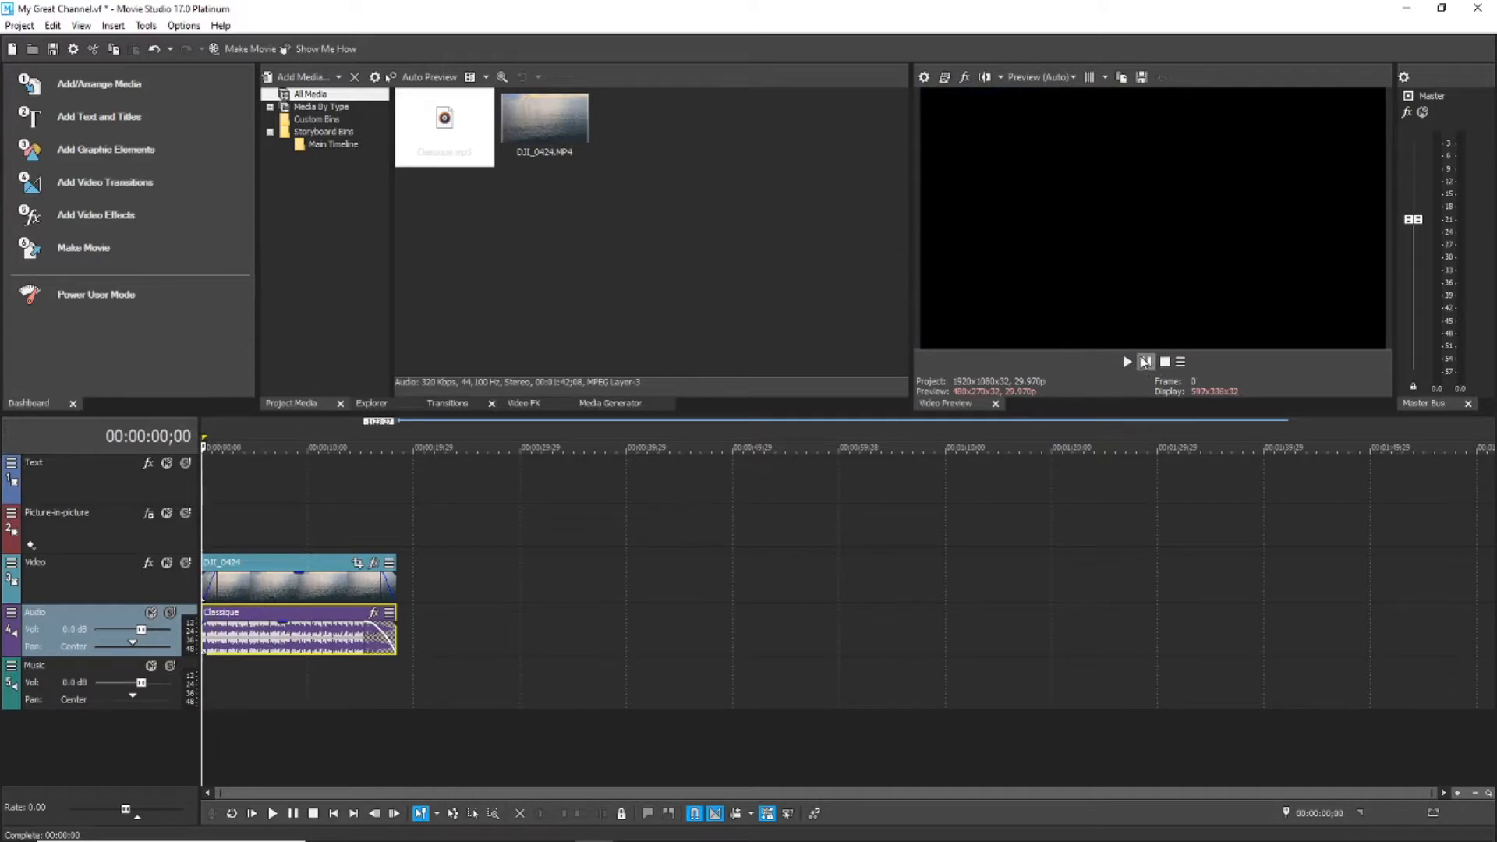
left_click(1126, 363)
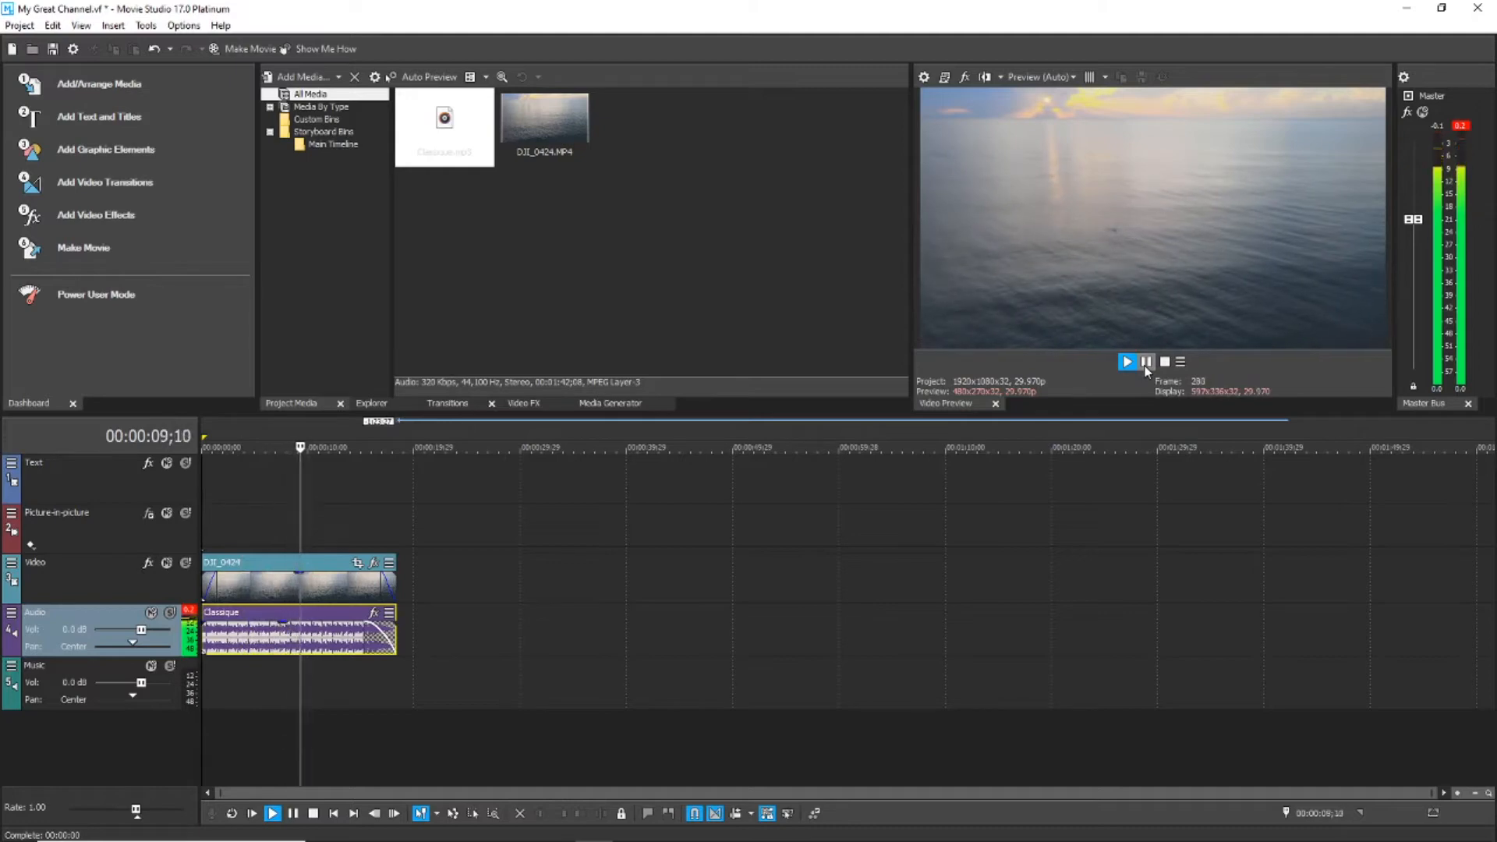
left_click(1144, 362)
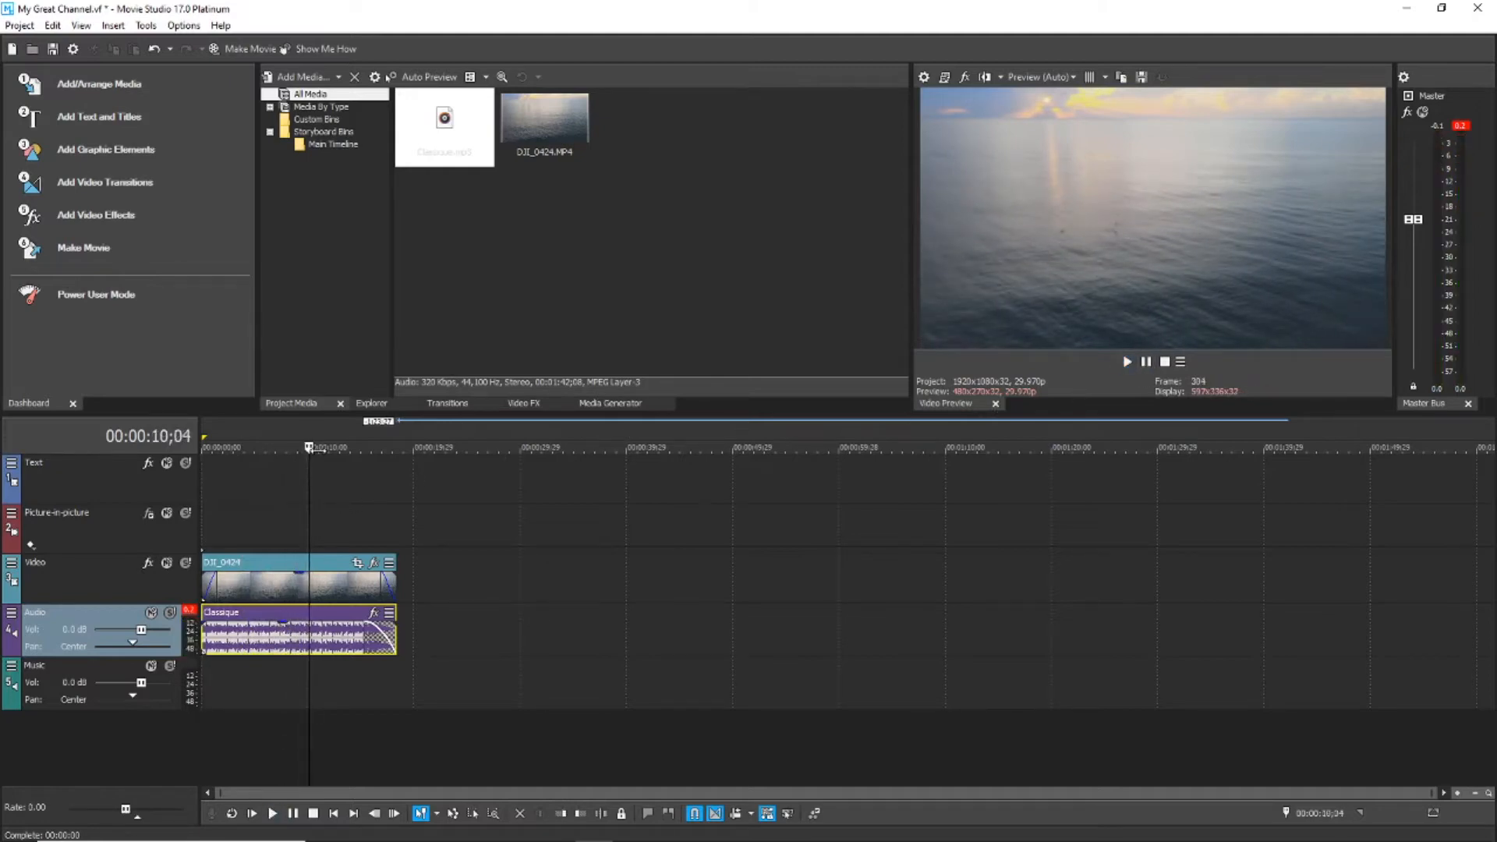
Trim the ends of both the DJI_0424 video clip and the Classique music clip to about 10 seconds
left_click_drag(310, 446, 226, 447)
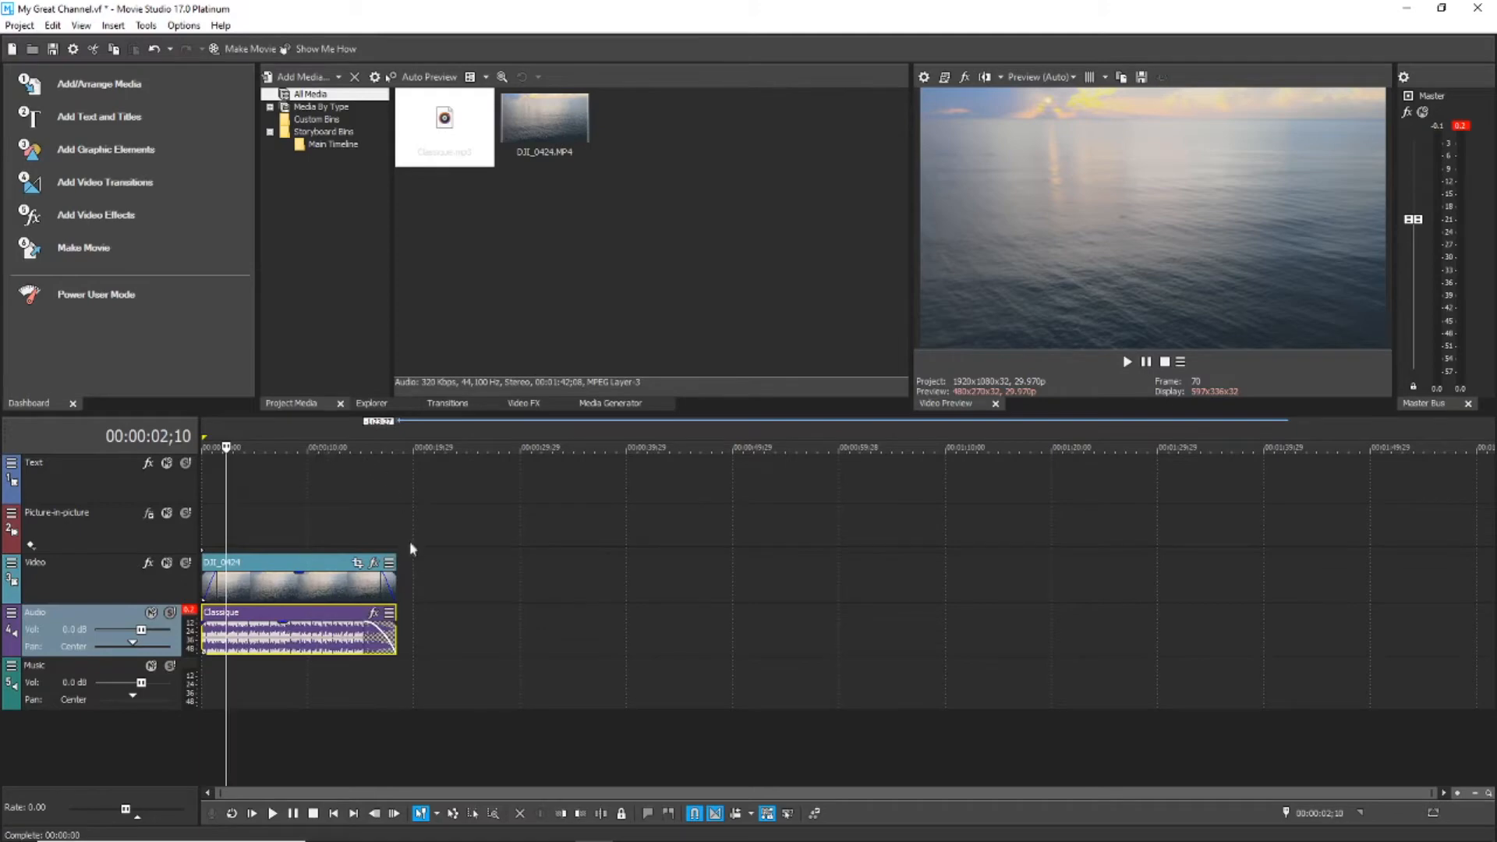
left_click_drag(391, 588, 306, 577)
left_click_drag(396, 633, 309, 626)
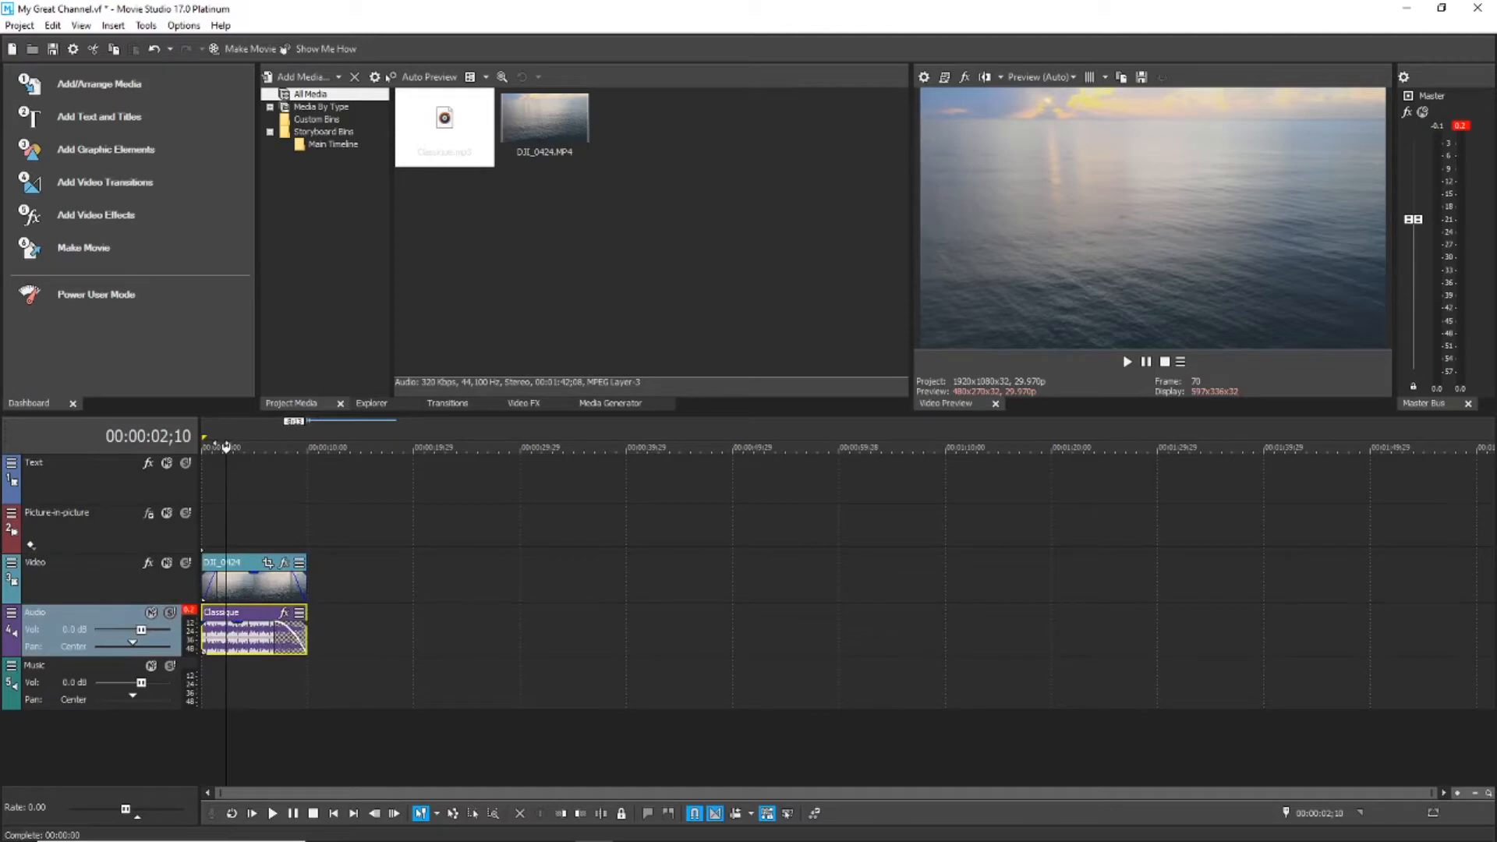
Add a title at 00:00:01;18 on the Text track reading "Great Channel"
left_click_drag(225, 446, 219, 447)
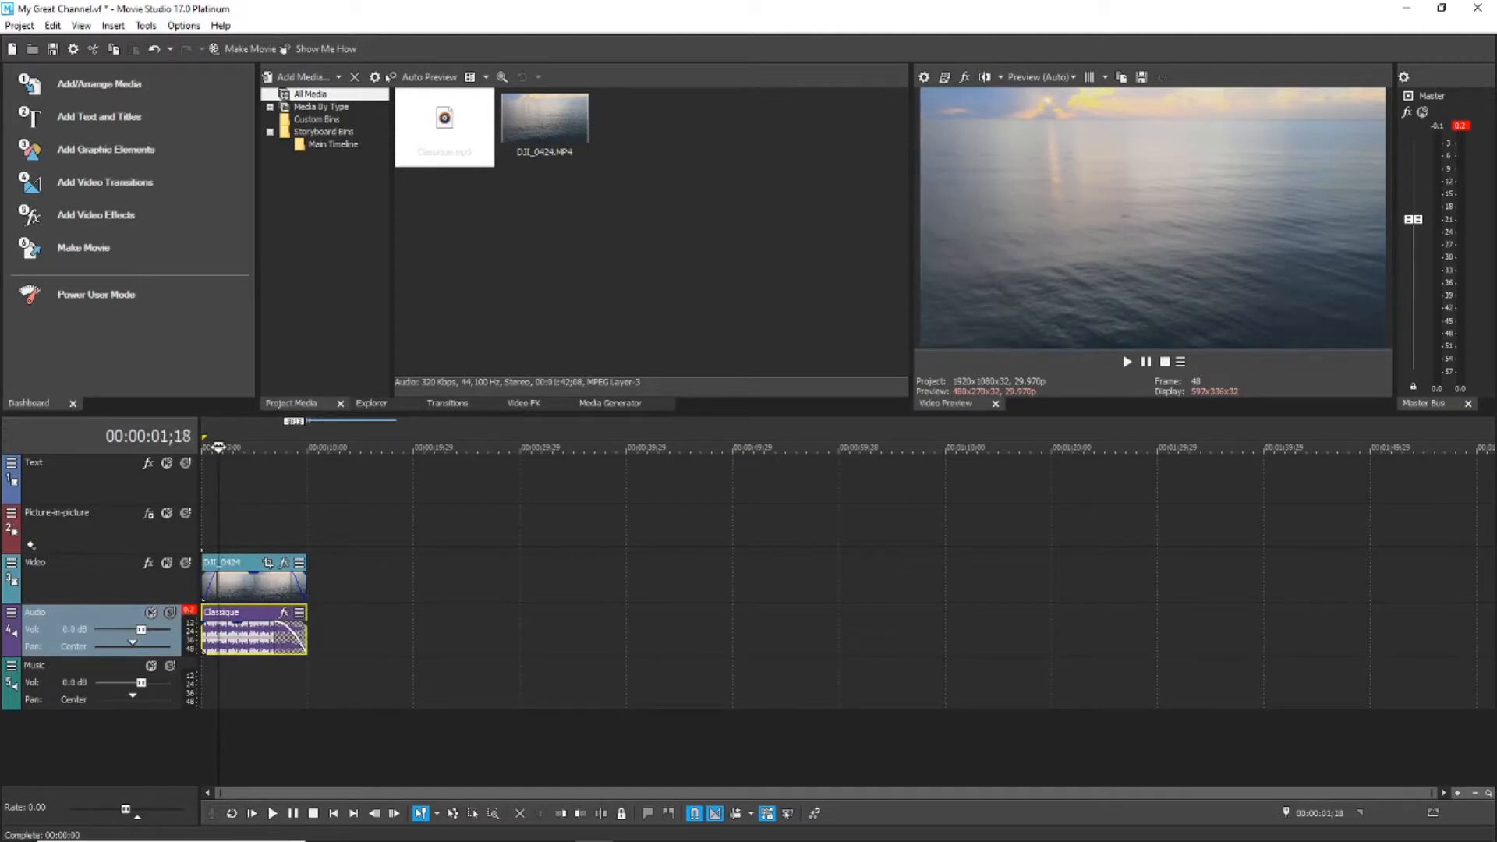
left_click(117, 114)
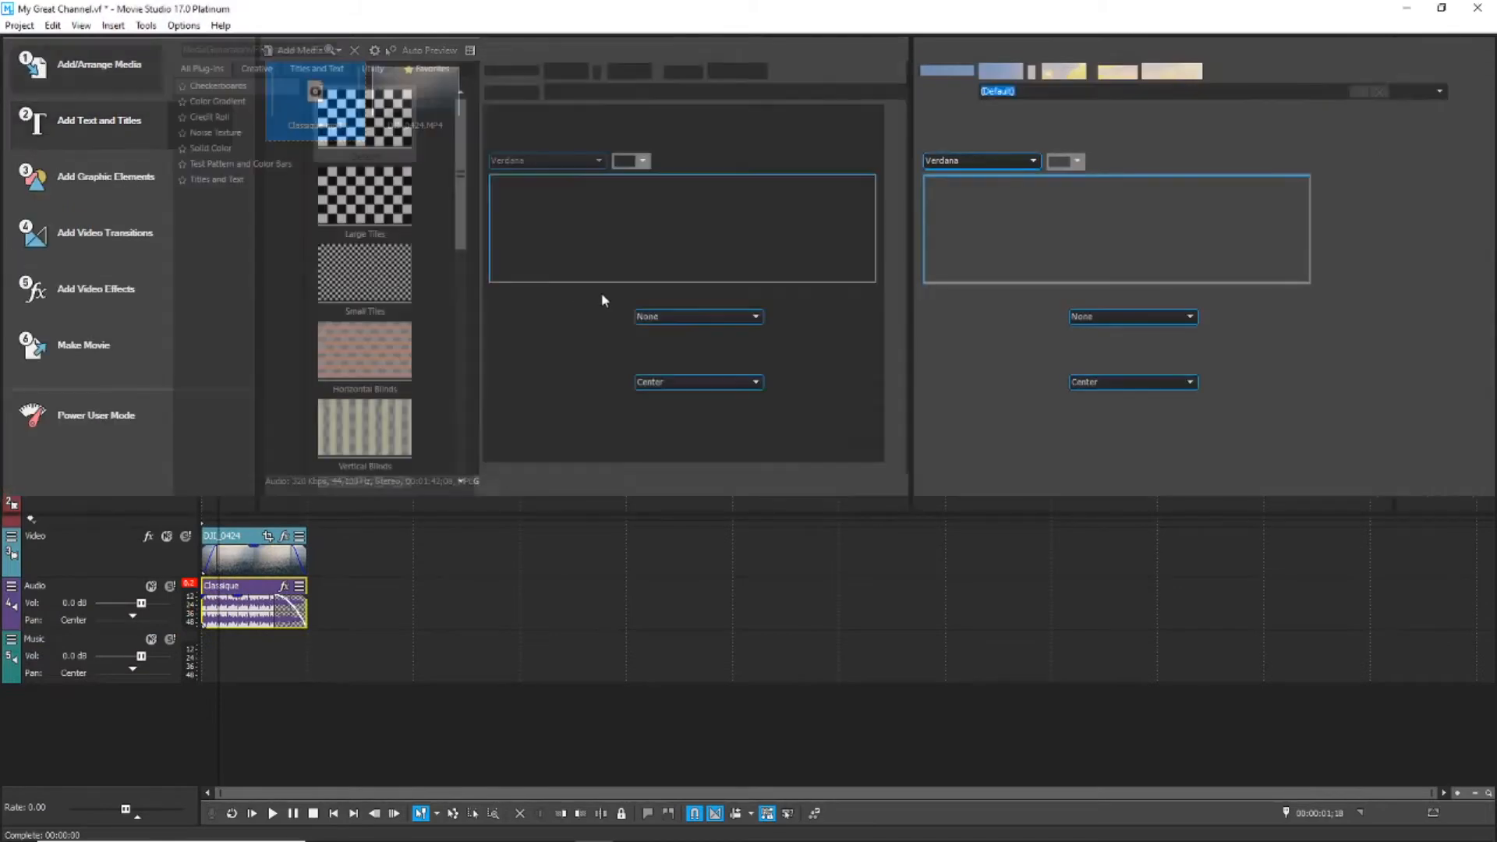
left_click_drag(839, 217, 407, 189)
type("G")
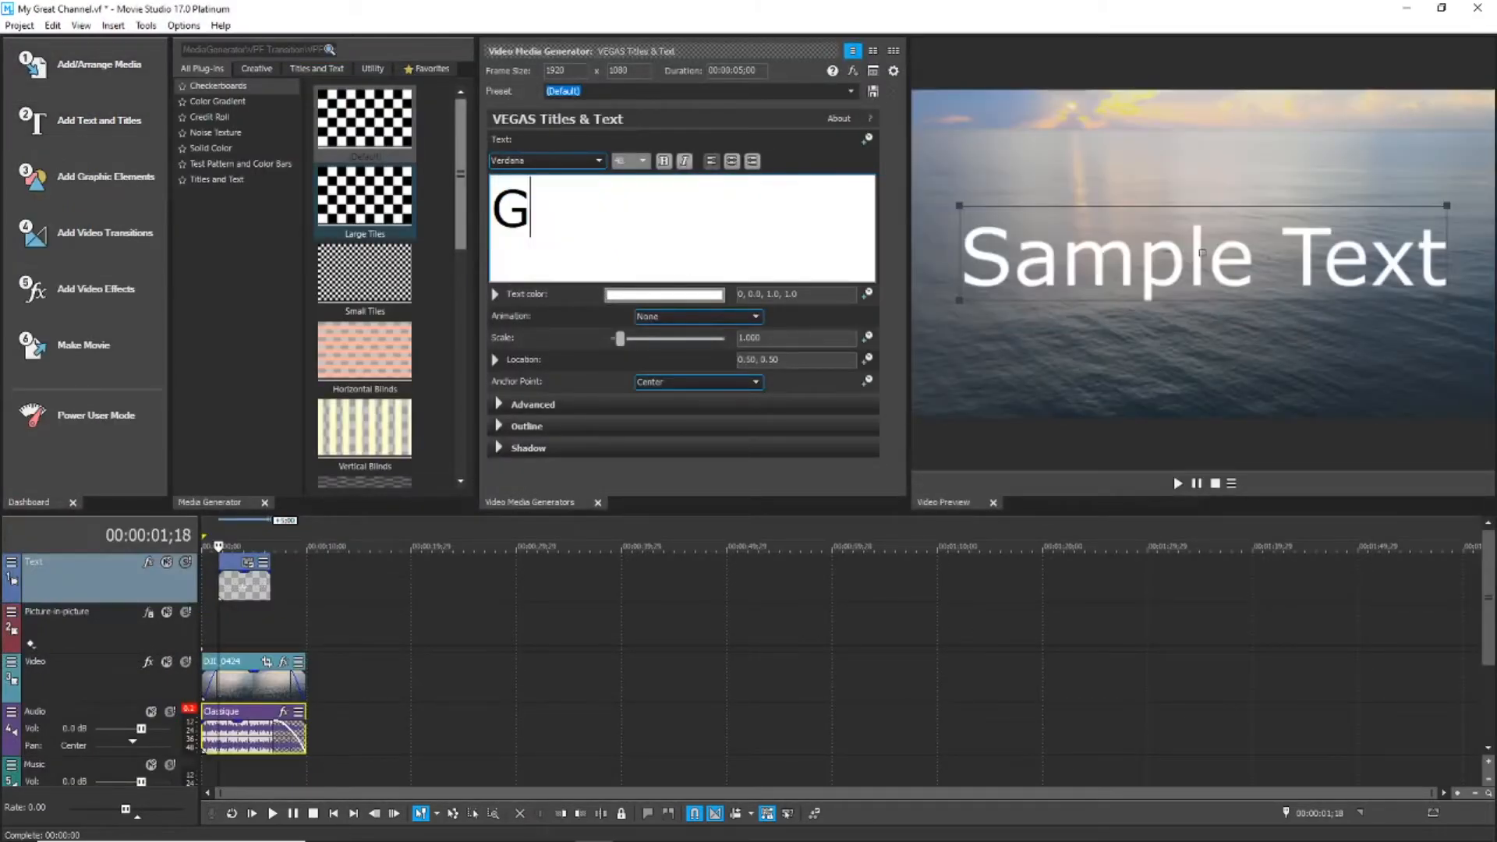
type("reat Channel")
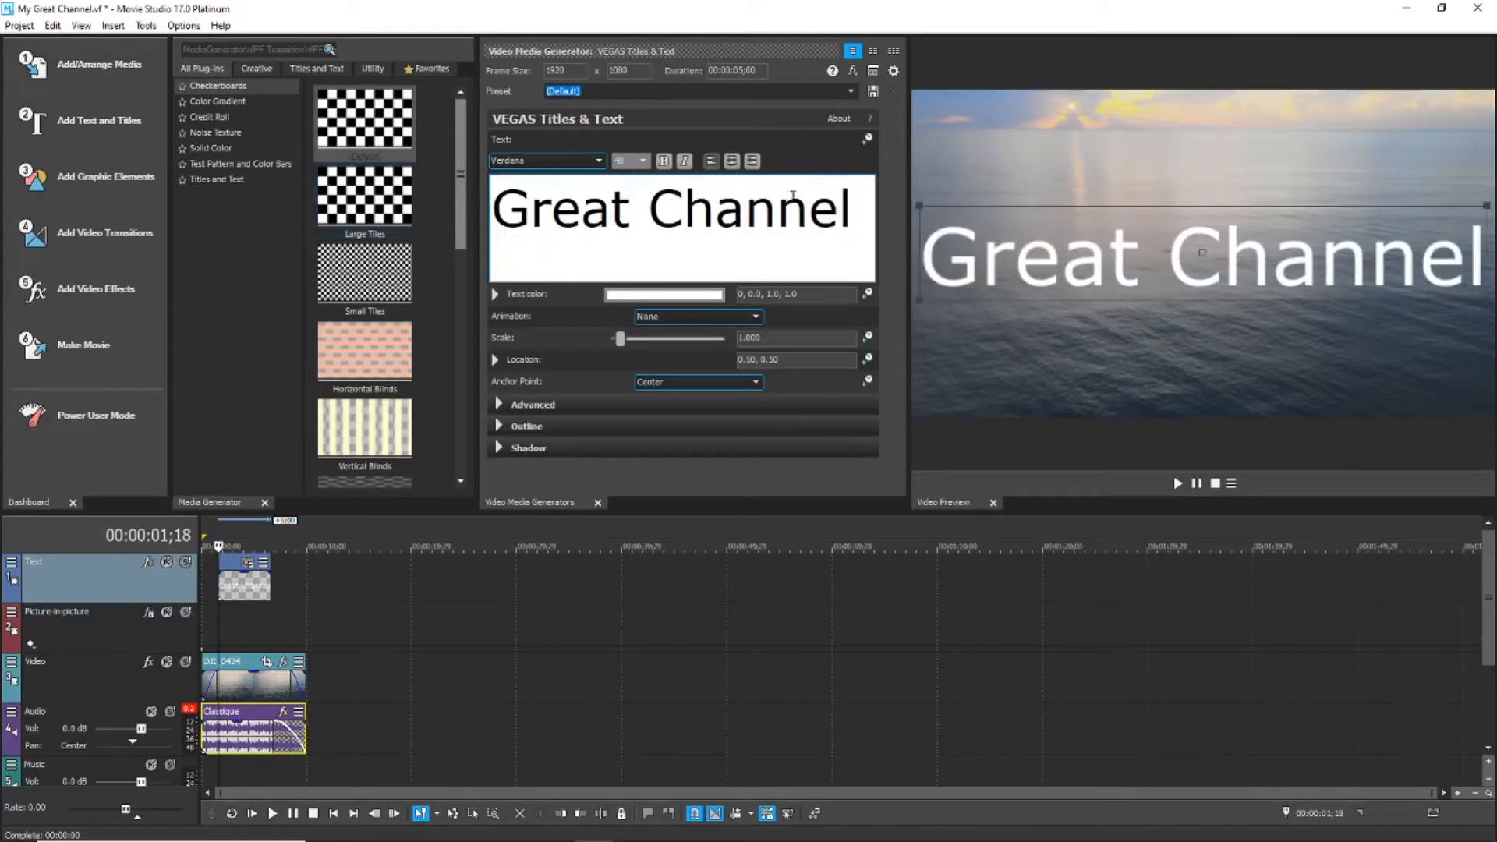
Try out other fonts on the whole "Great Channel" title, stopping at Work In Progress
left_click_drag(862, 222, 560, 216)
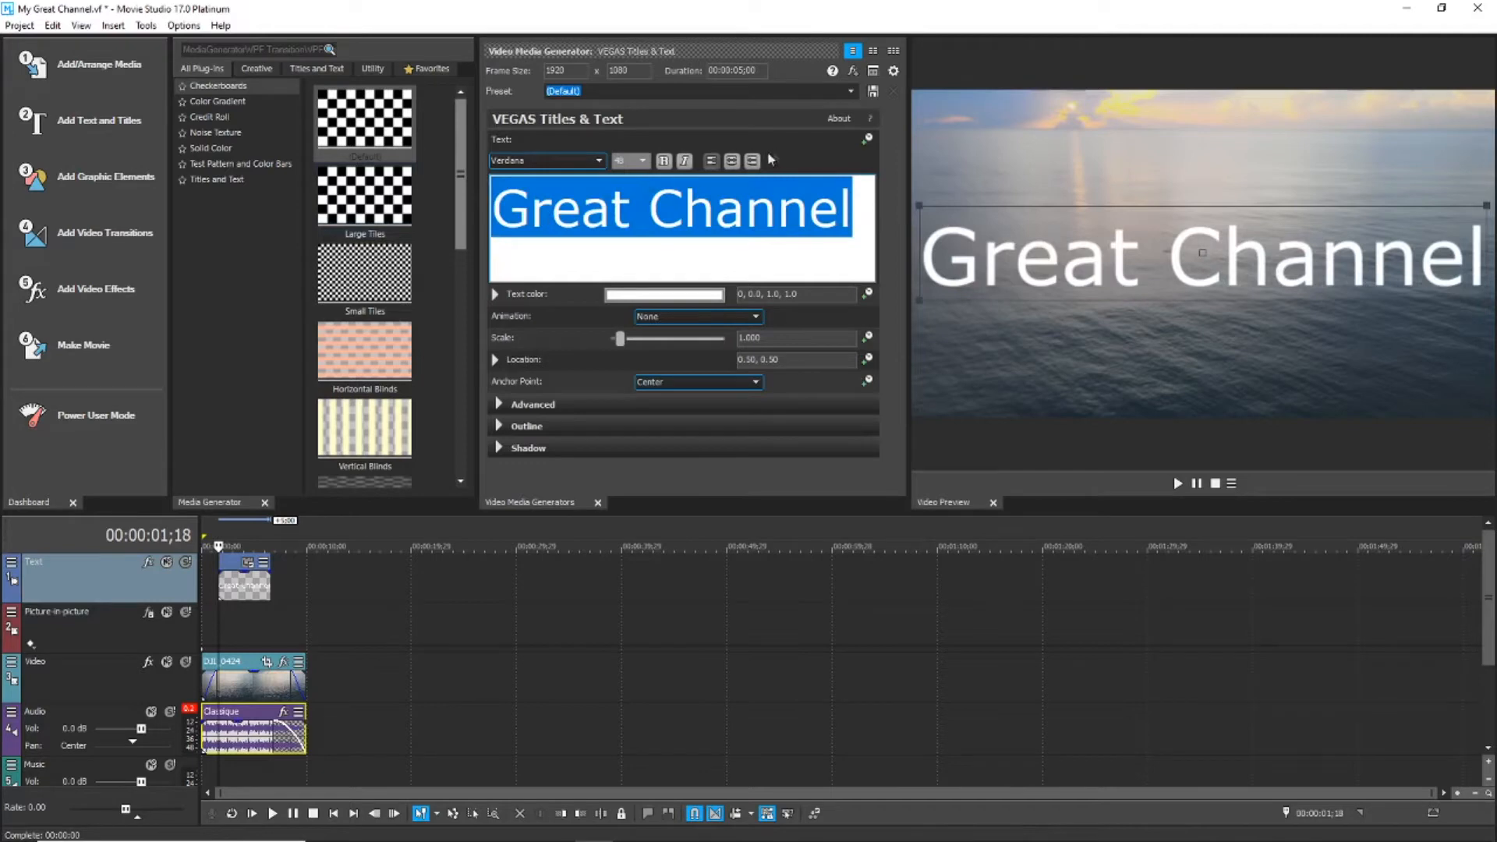
left_click(598, 160)
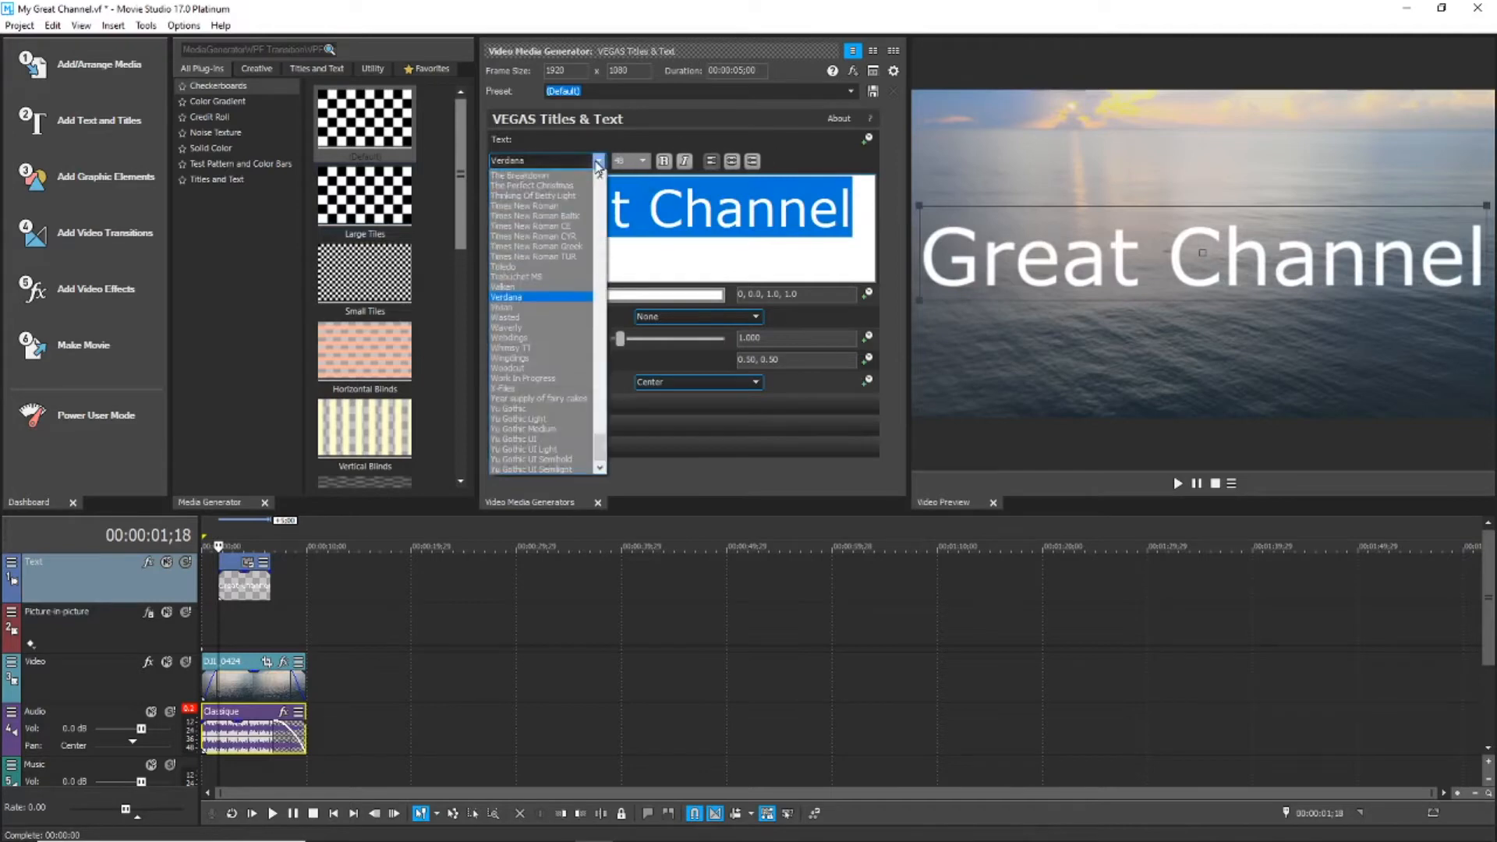
left_click(533, 301)
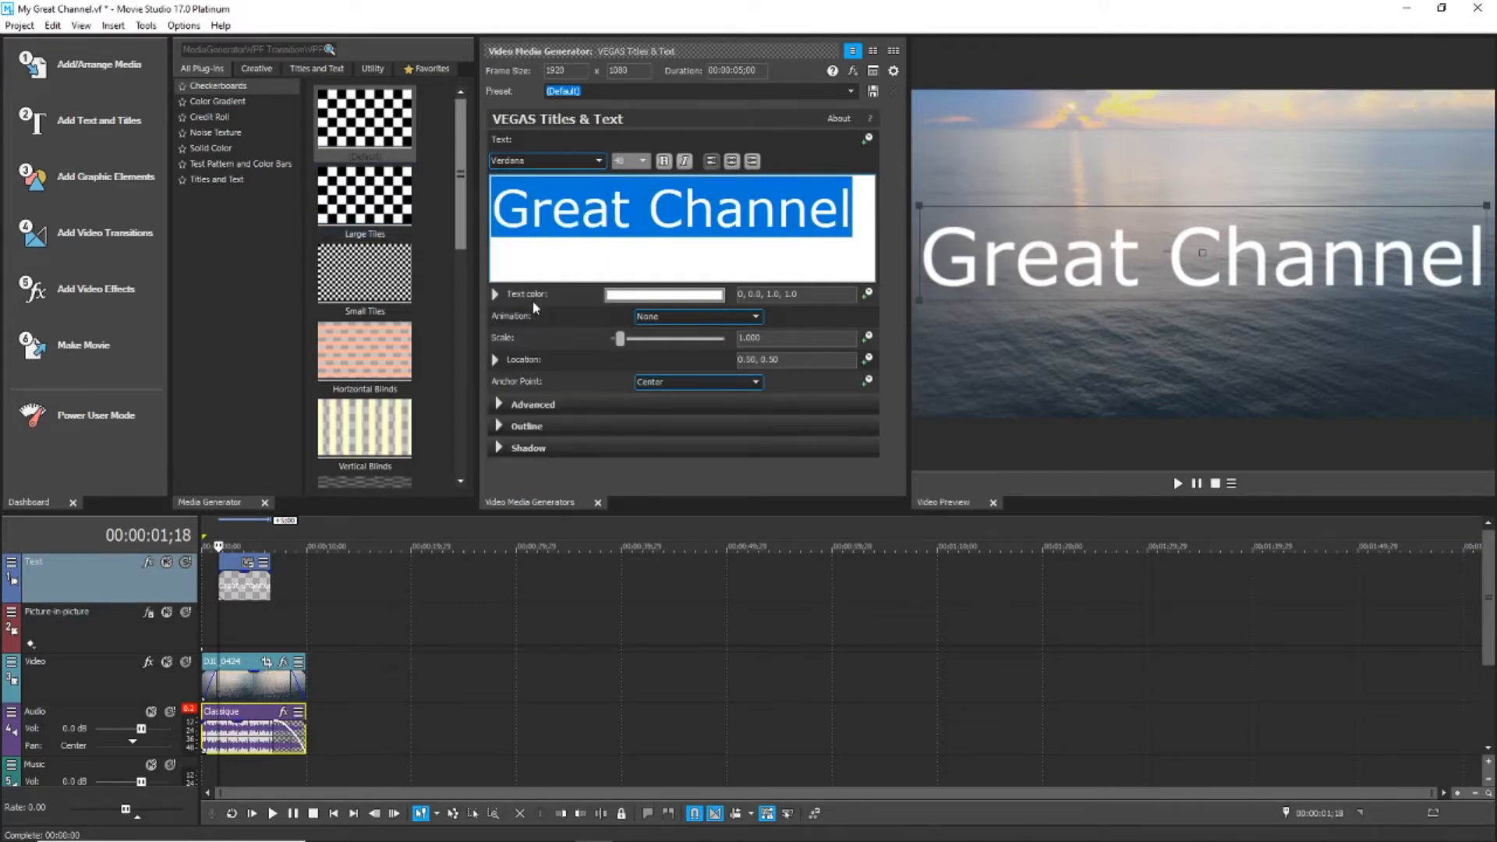
left_click(526, 161)
key("Down")
key("Down")
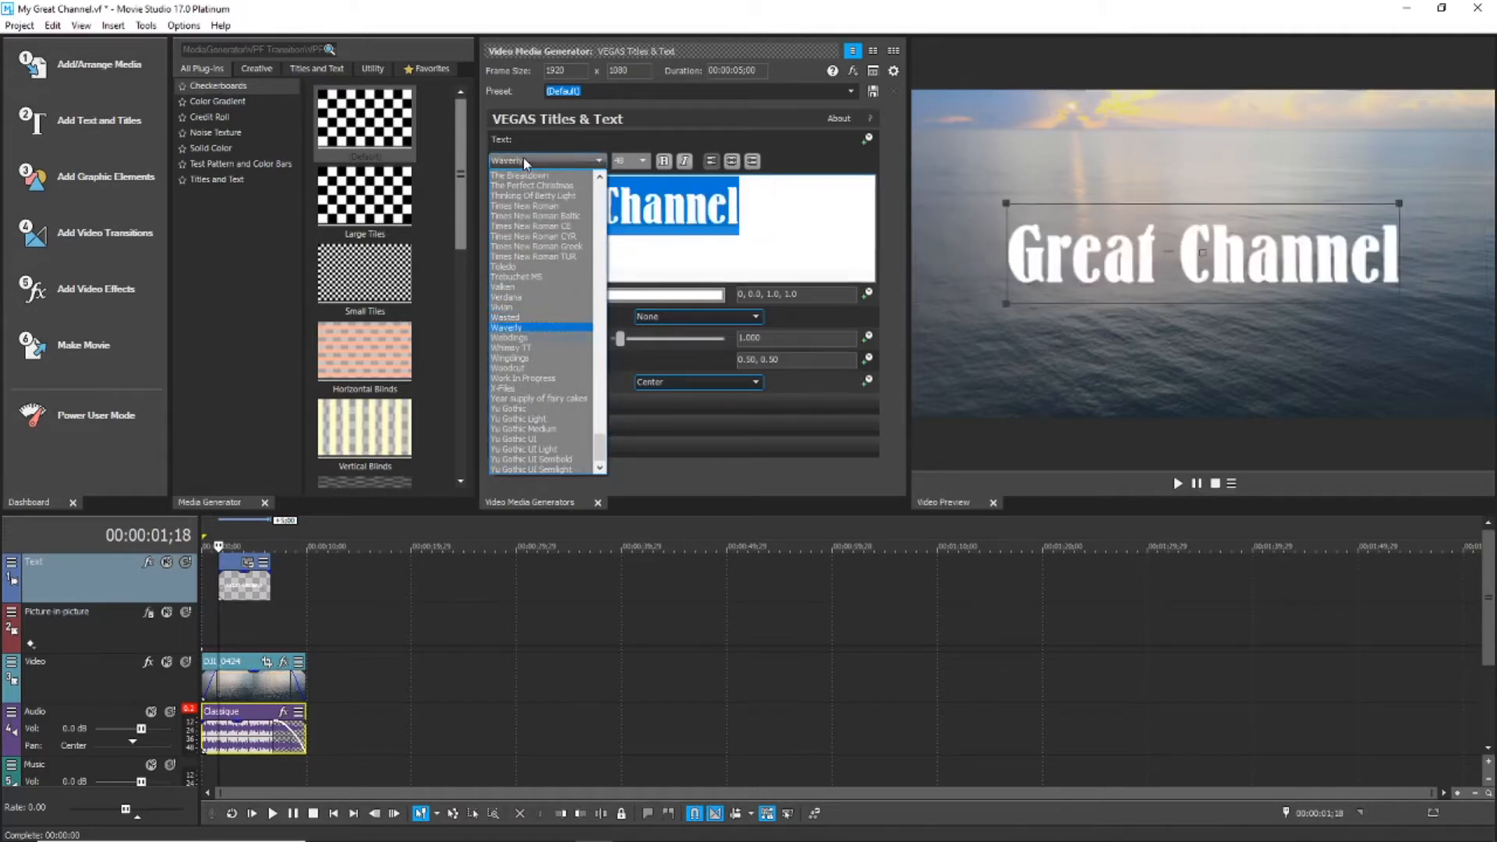
key("Down")
key("Down")
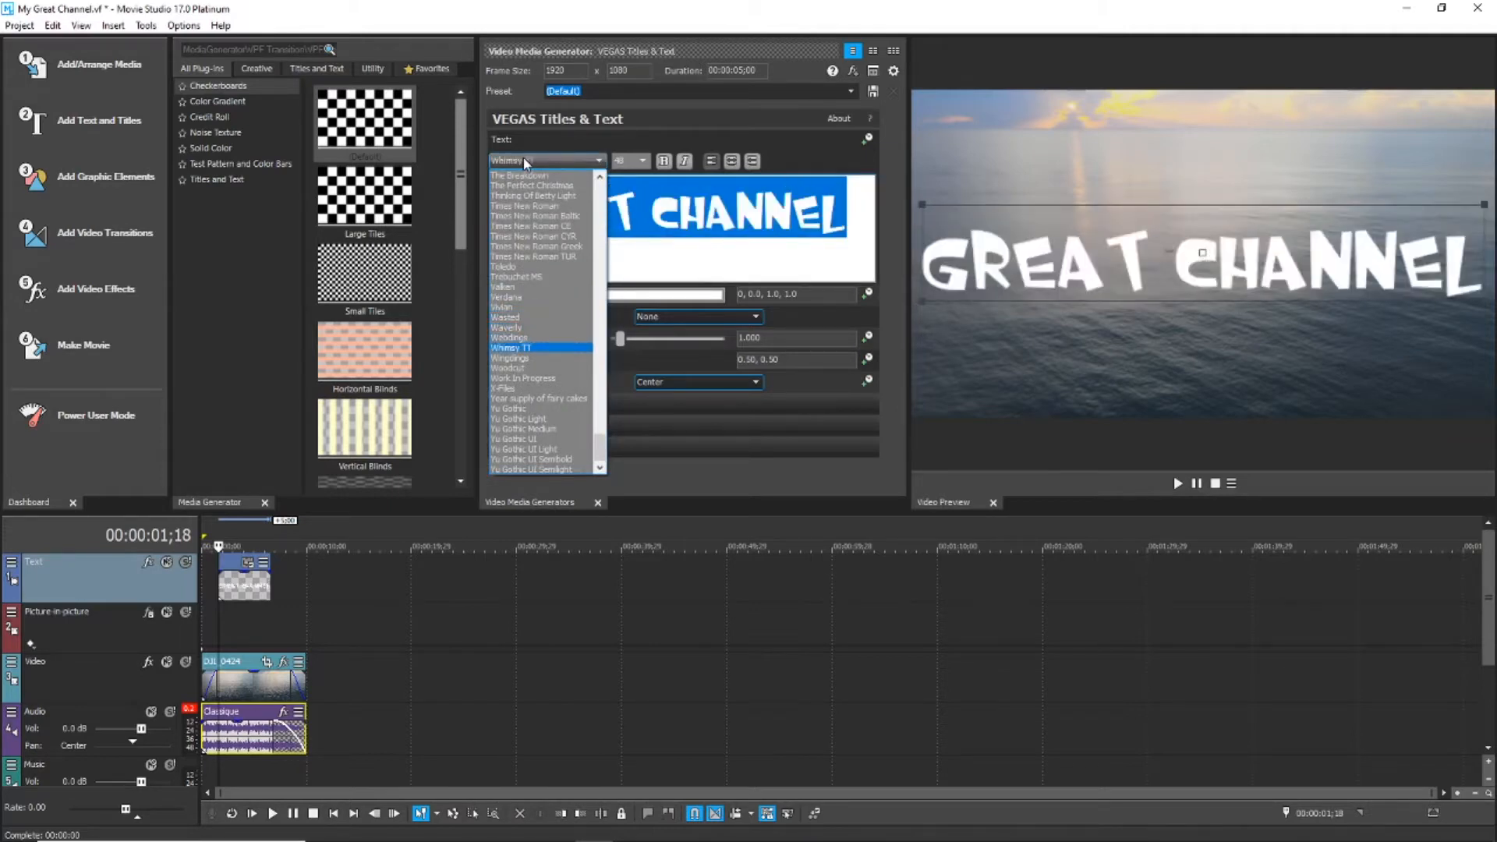
key("Down")
key("Down")
key("Down")
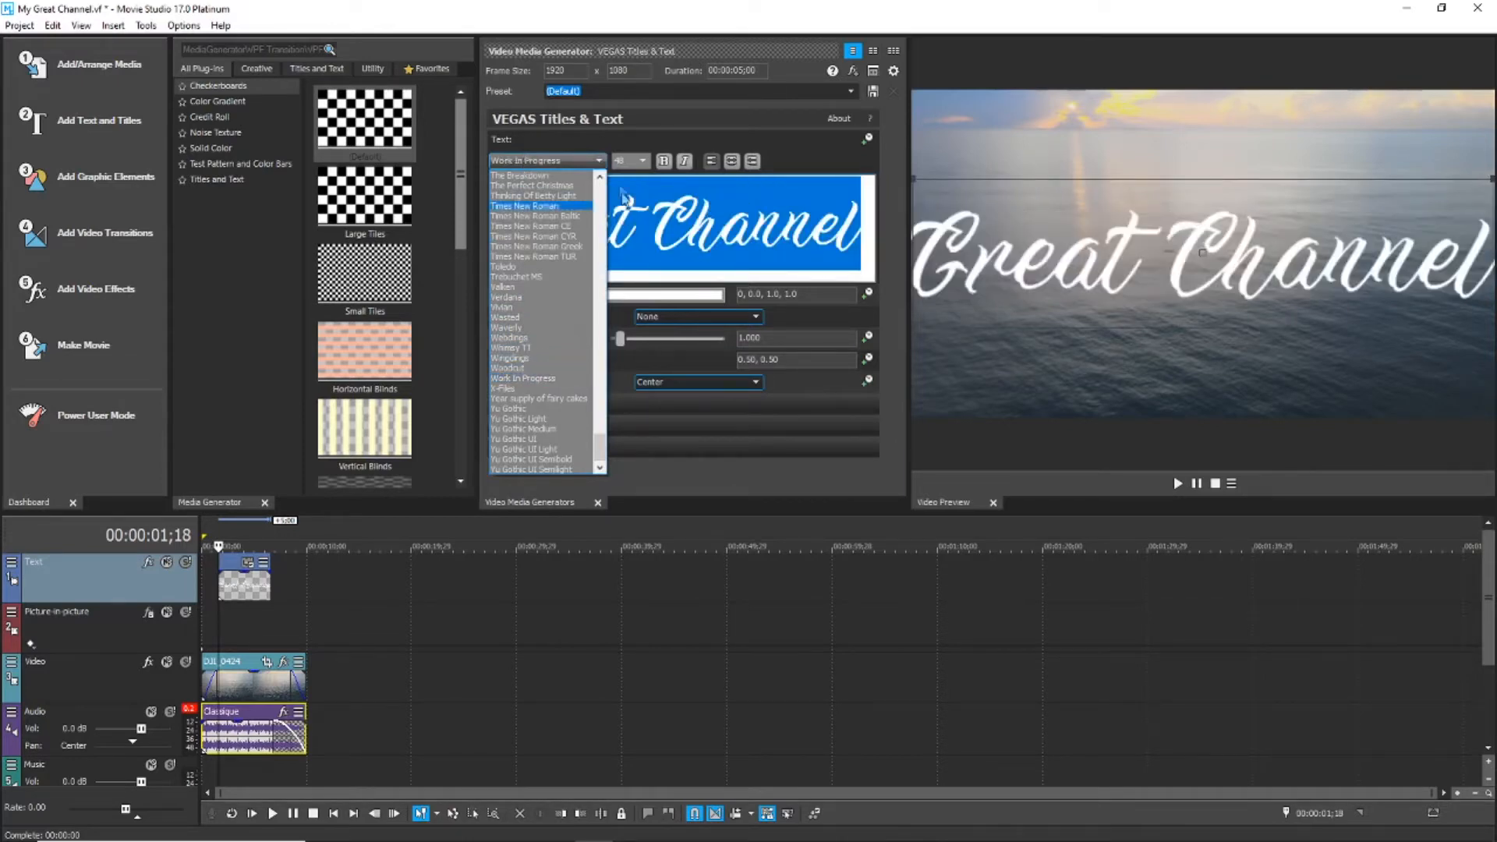
Set the "Great Channel" title's font size to 36 and its font to The Breakdown
left_click(644, 162)
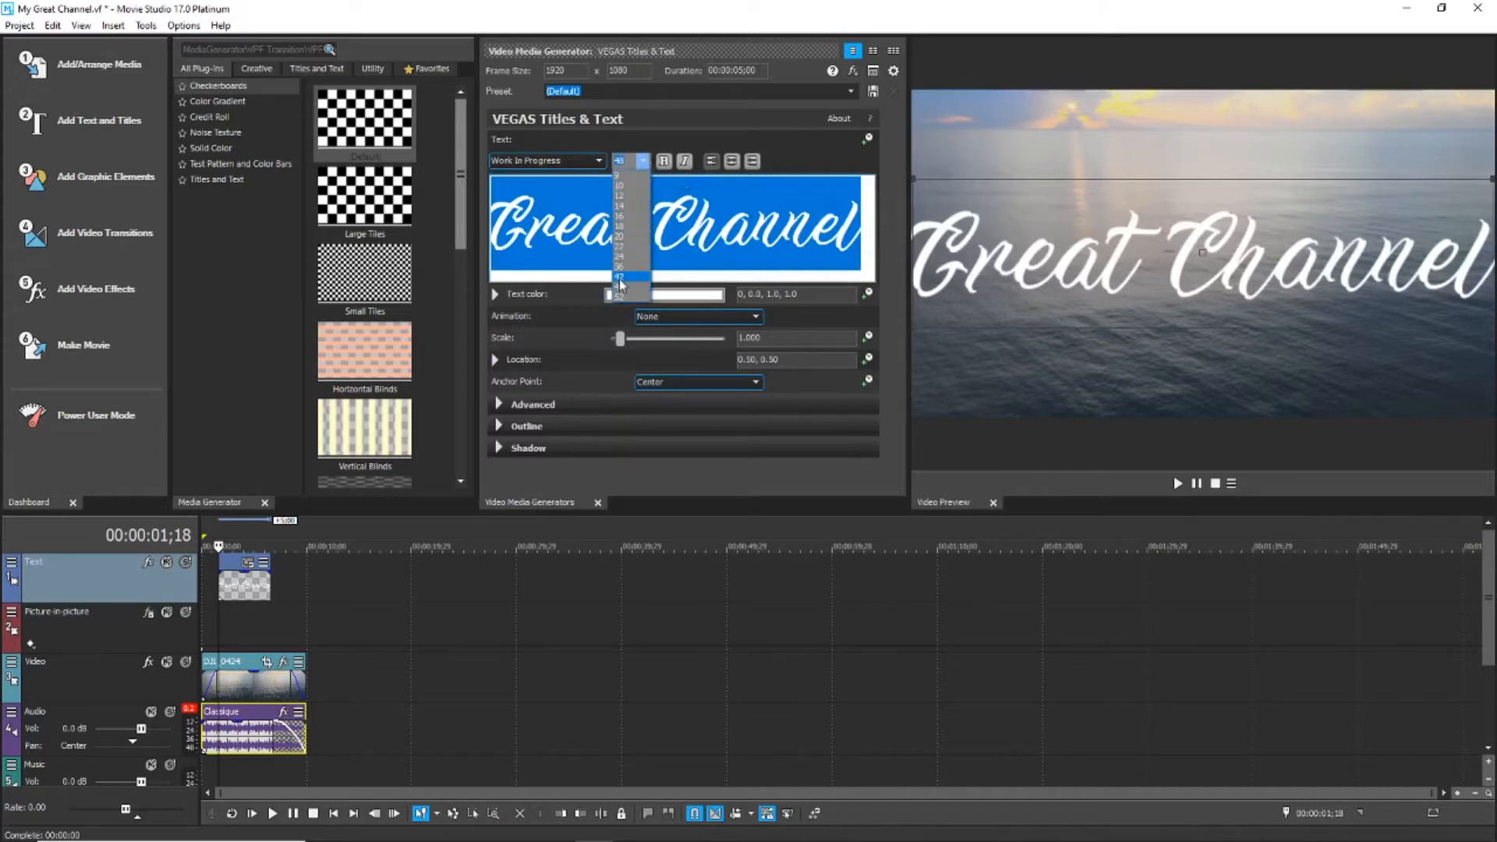
left_click(621, 266)
left_click(582, 160)
key("Down")
key("Down")
key("Up")
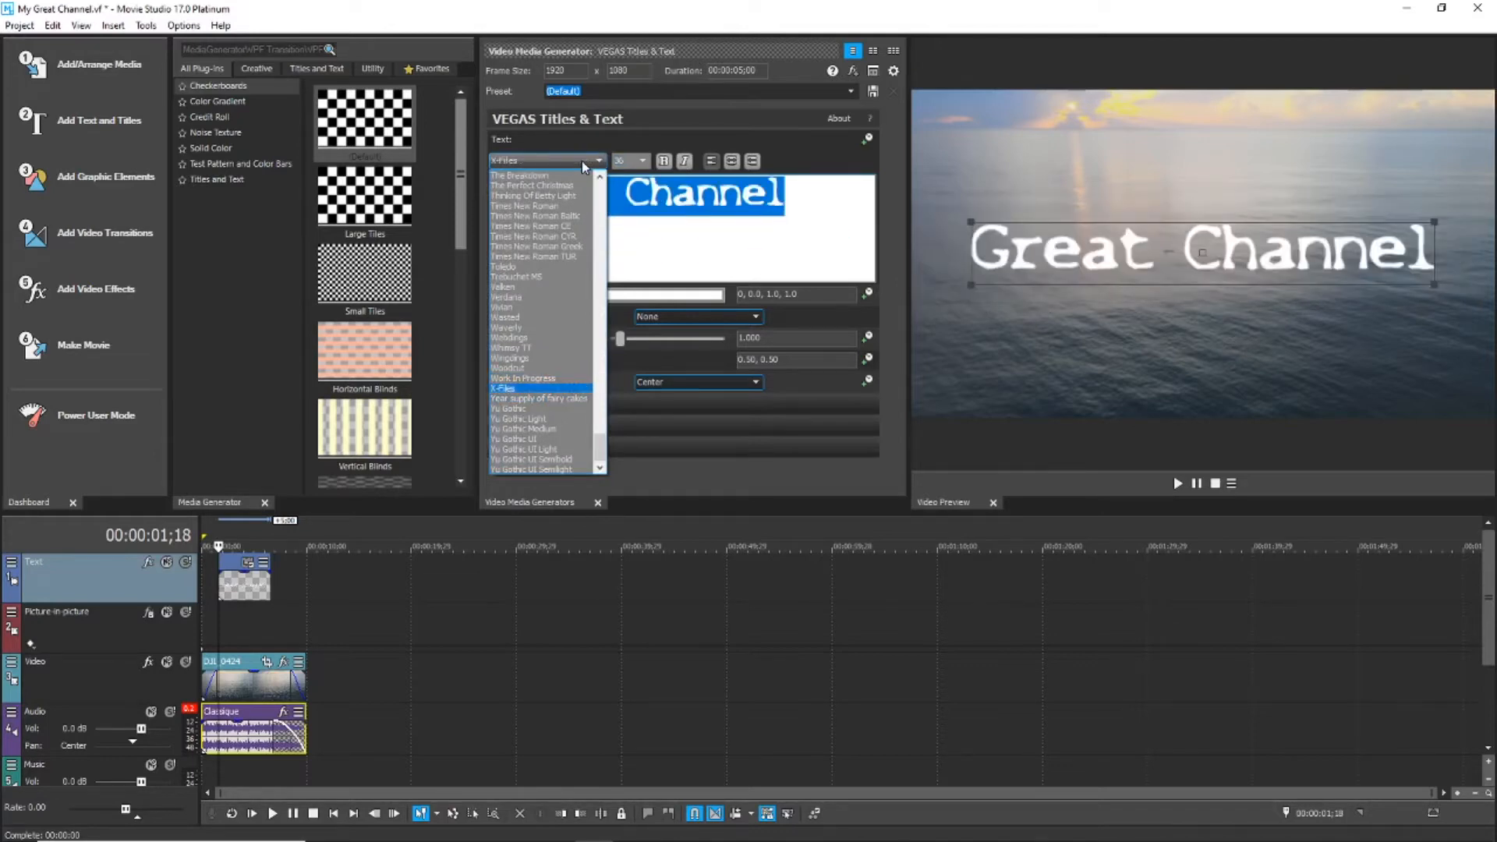
key("Down")
key("Down")
key("Down")
key("Down")
key("Down")
key("Down")
key("Down")
key("Down")
key("Up")
key("Up")
key("Up")
key("Up")
key("Up")
key("Up")
key("Up")
key("Up")
key("Up")
key("Up")
key("Up")
key("Up")
key("Up")
key("Up")
key("Up")
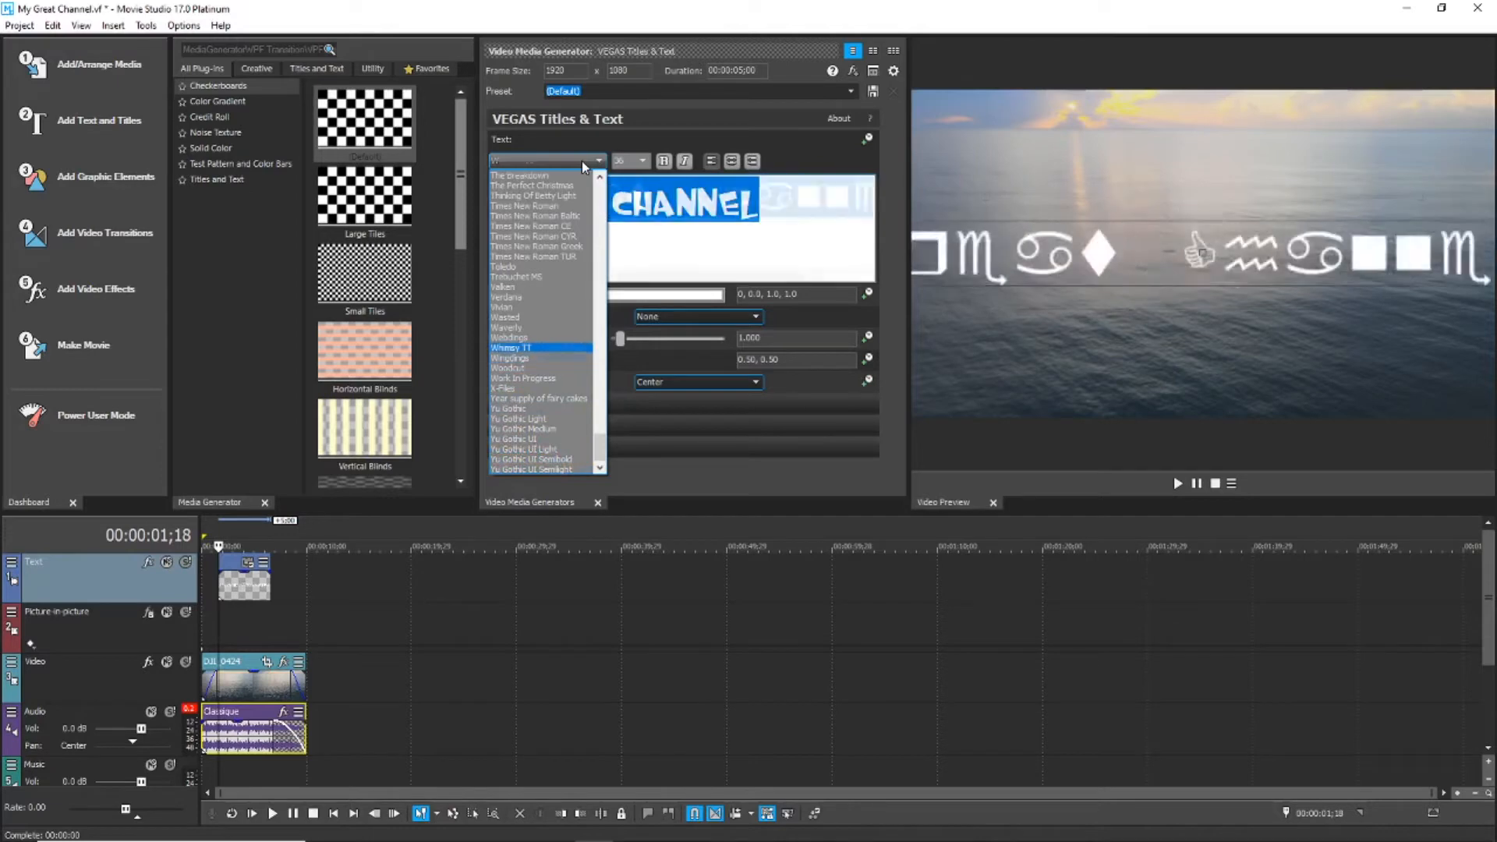
key("Up")
key("Up")
key("Up")
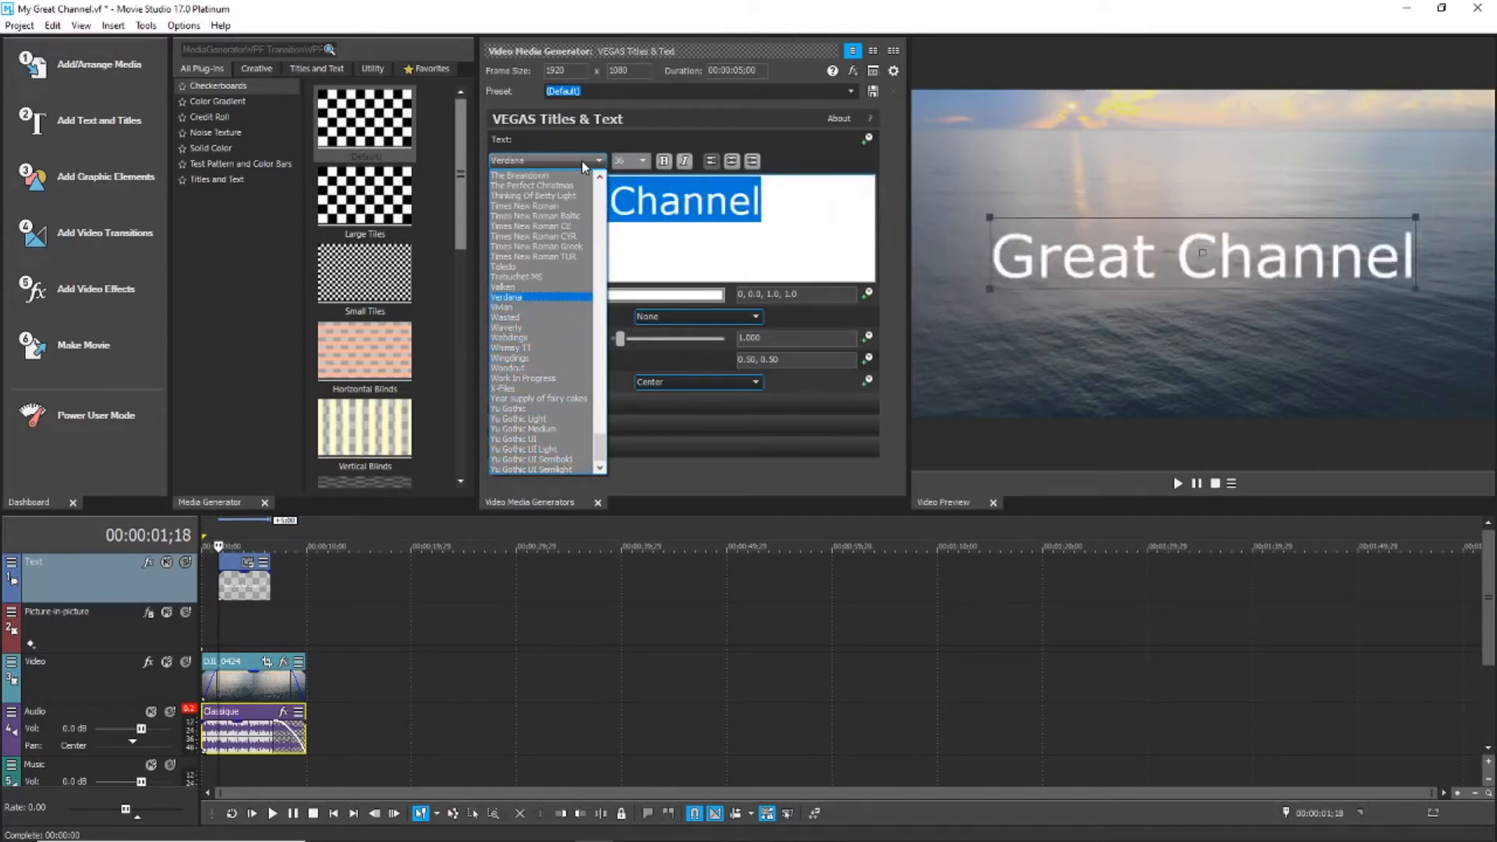
key("Up")
key("Up")
key("Up")
key("Up")
key("Up")
key("Up")
key("Up")
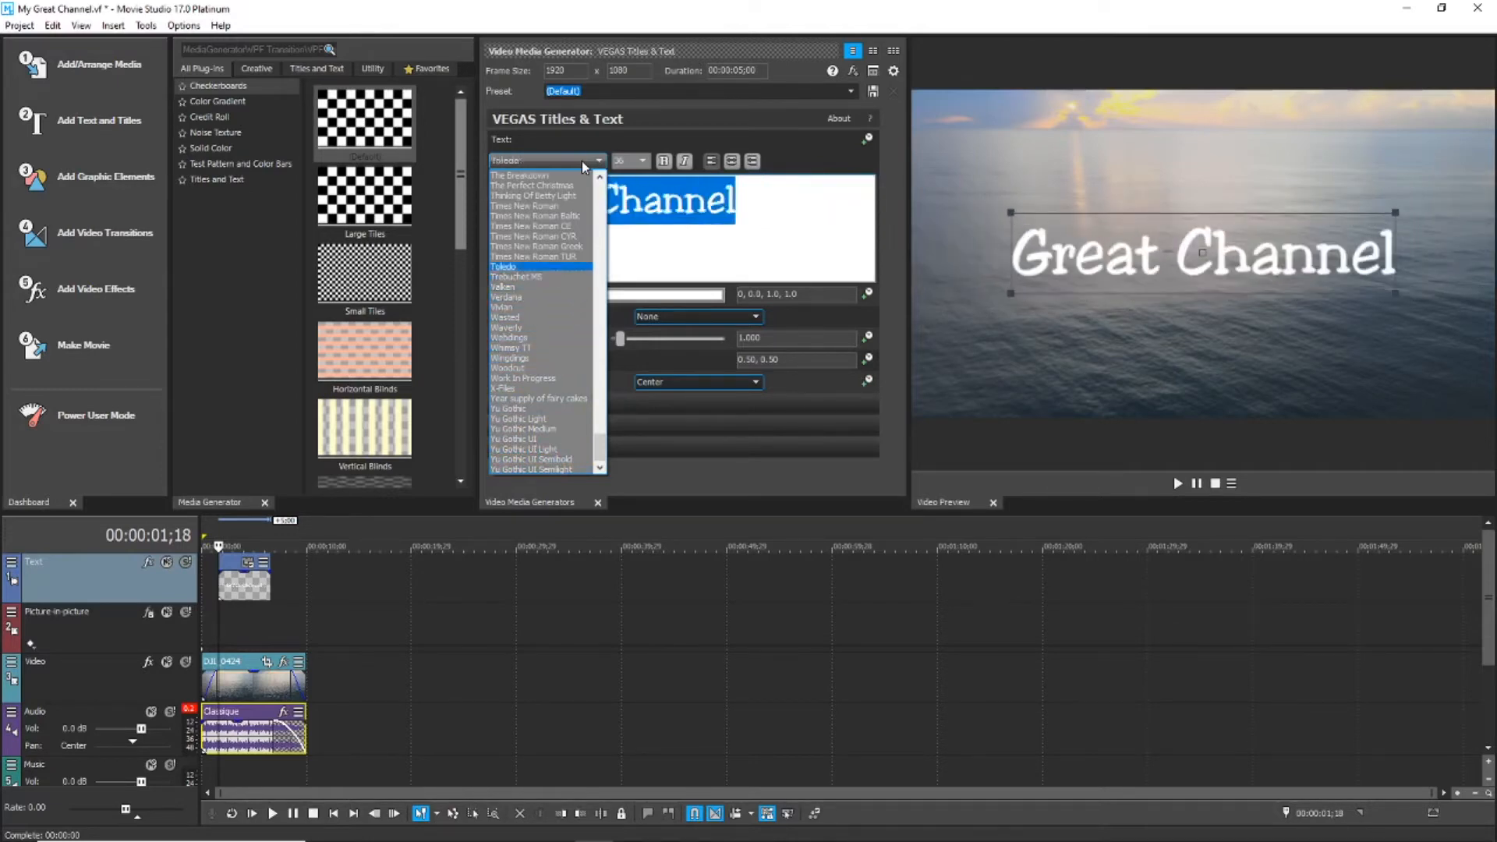
key("Up")
key("Up")
key("Up")
key("Up")
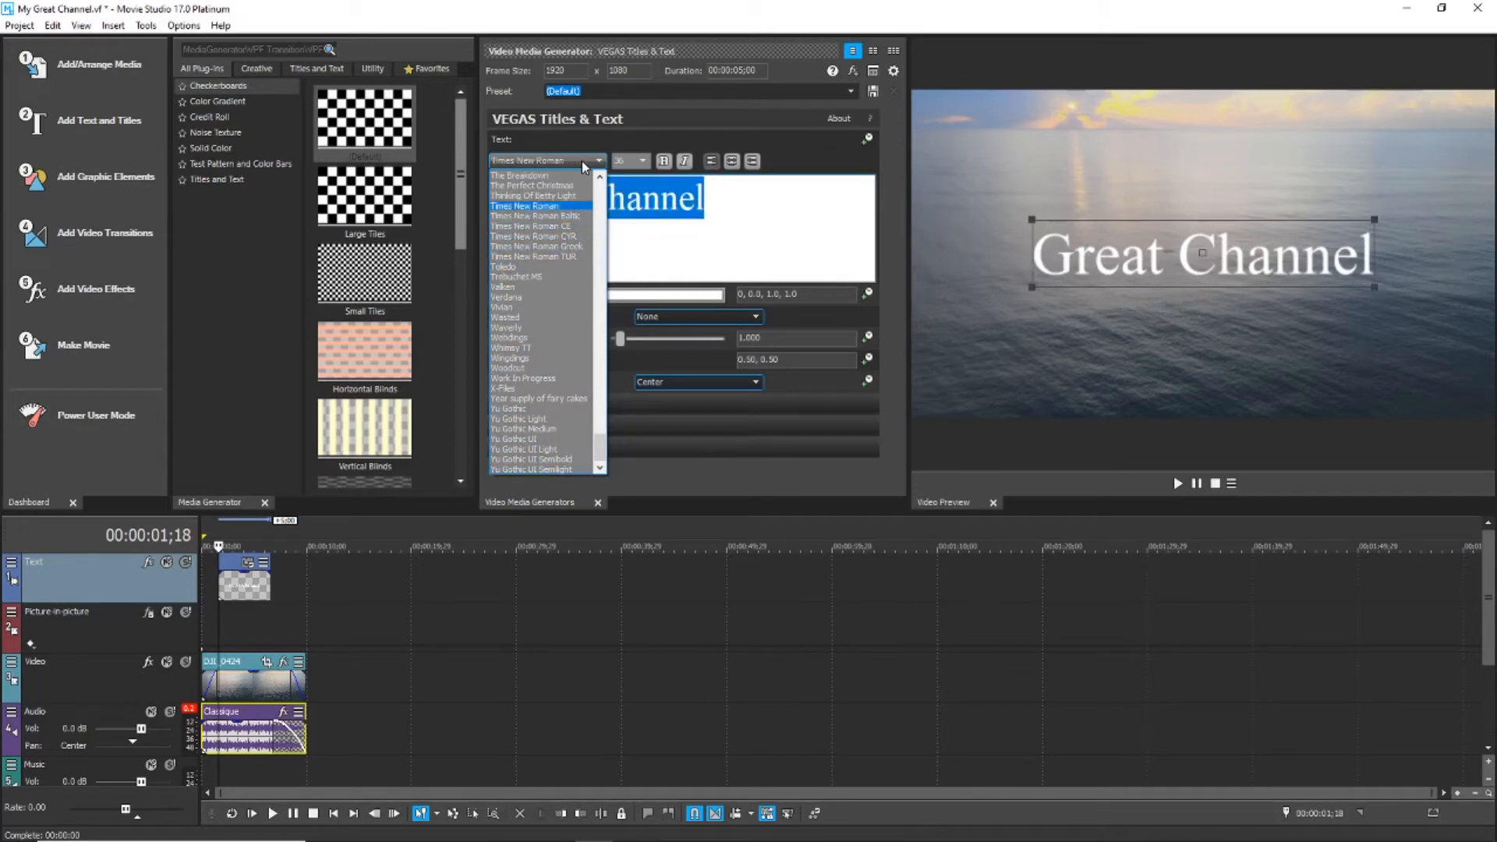
key("Down")
key("Down")
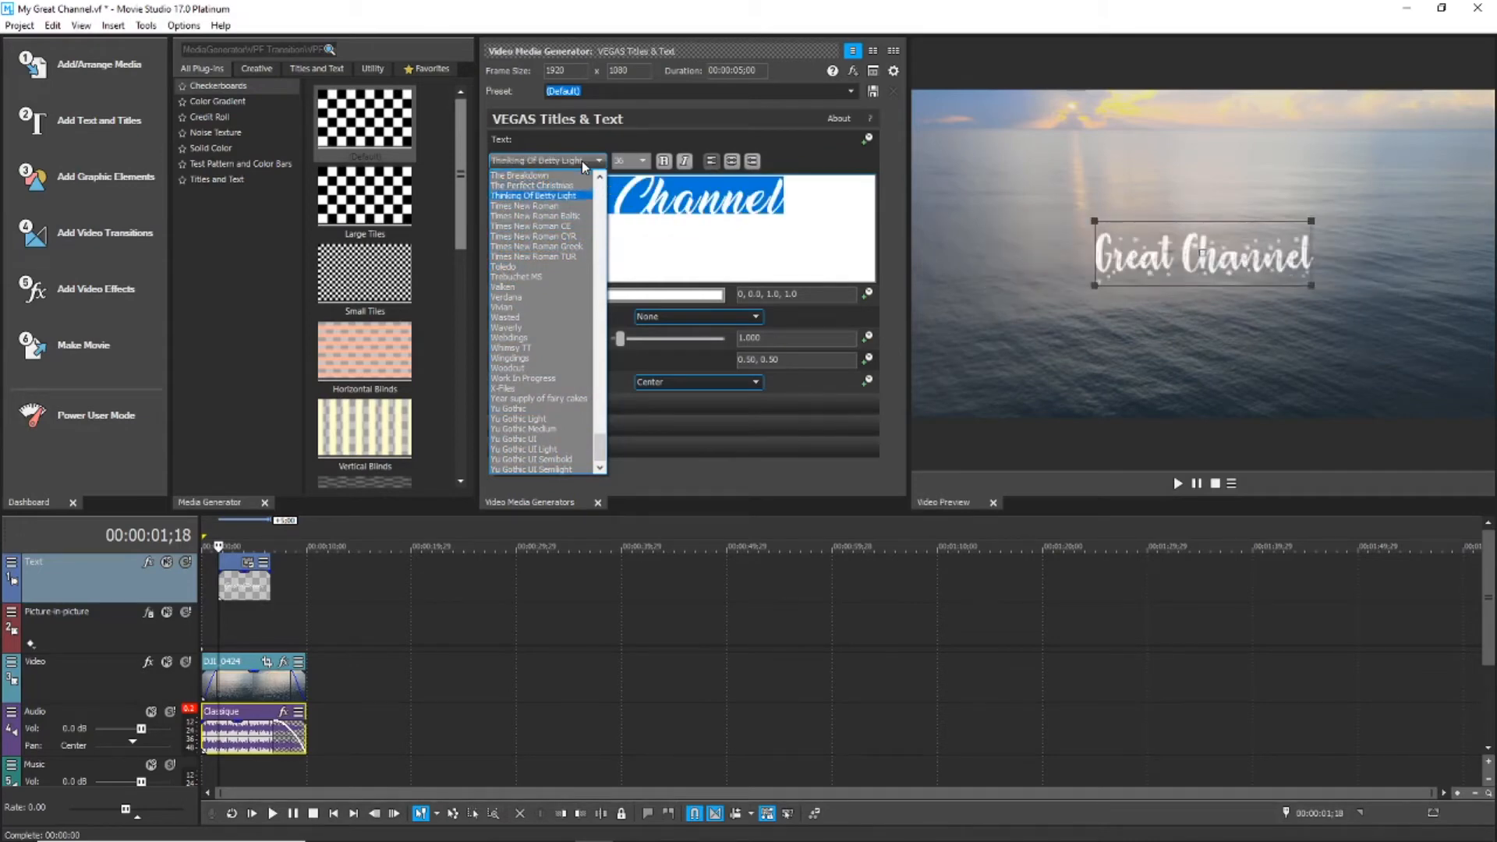
key("Up")
key("Up")
key("Up")
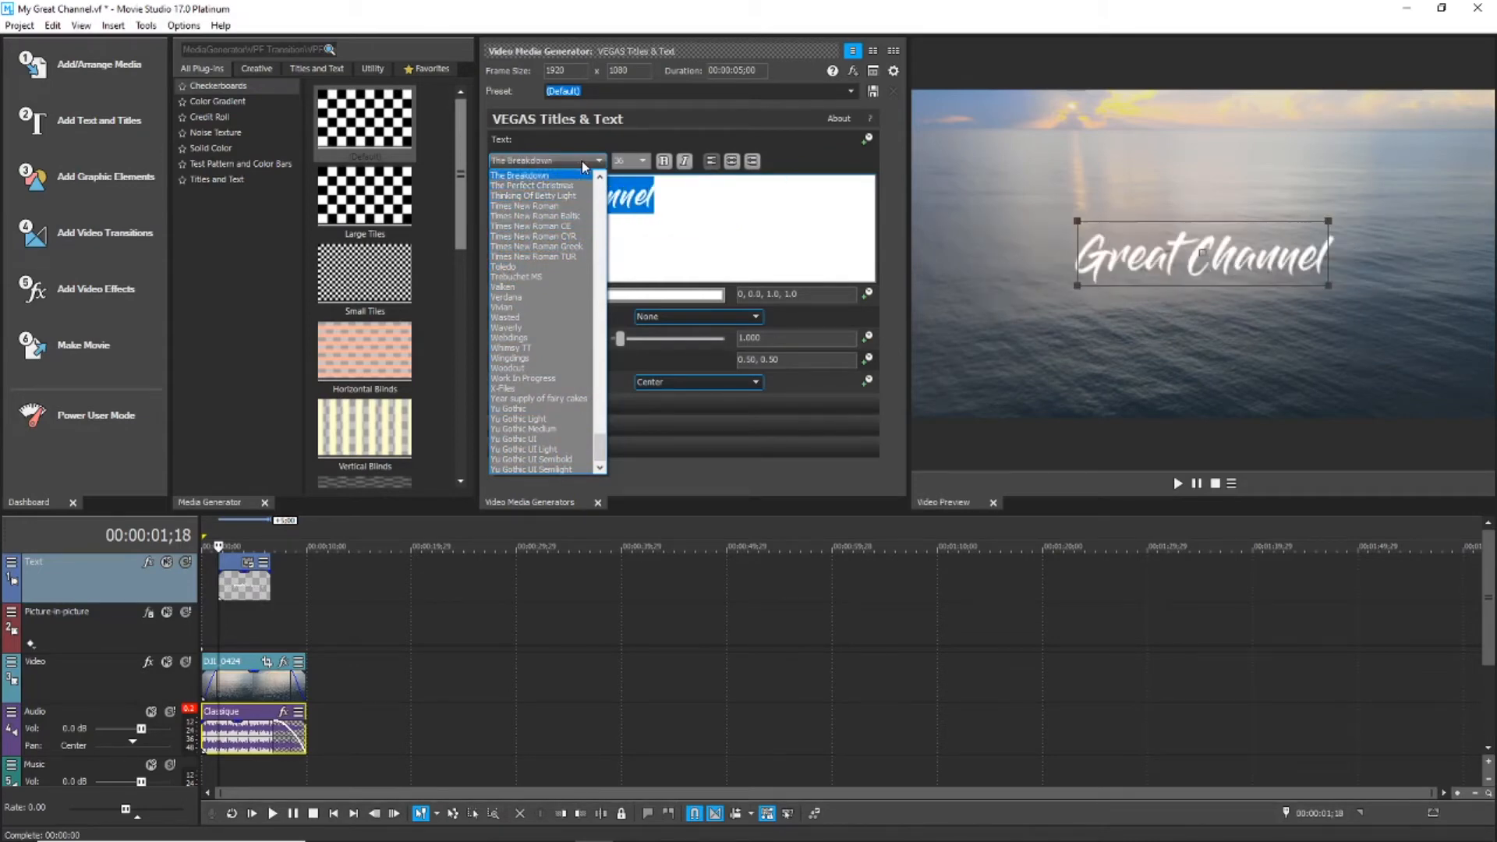
key("Down")
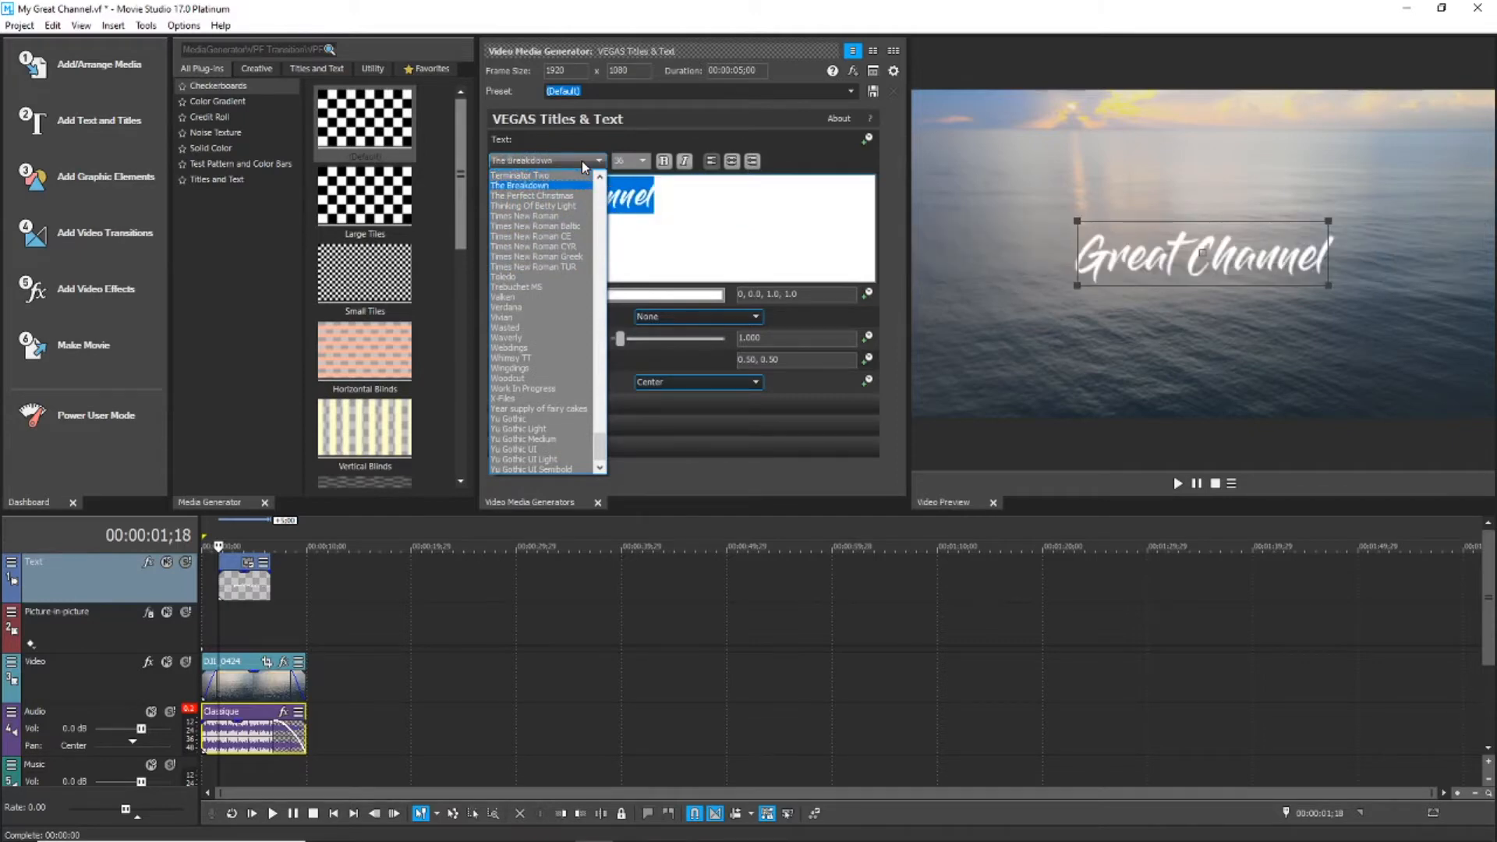
left_click(686, 193)
left_click(643, 160)
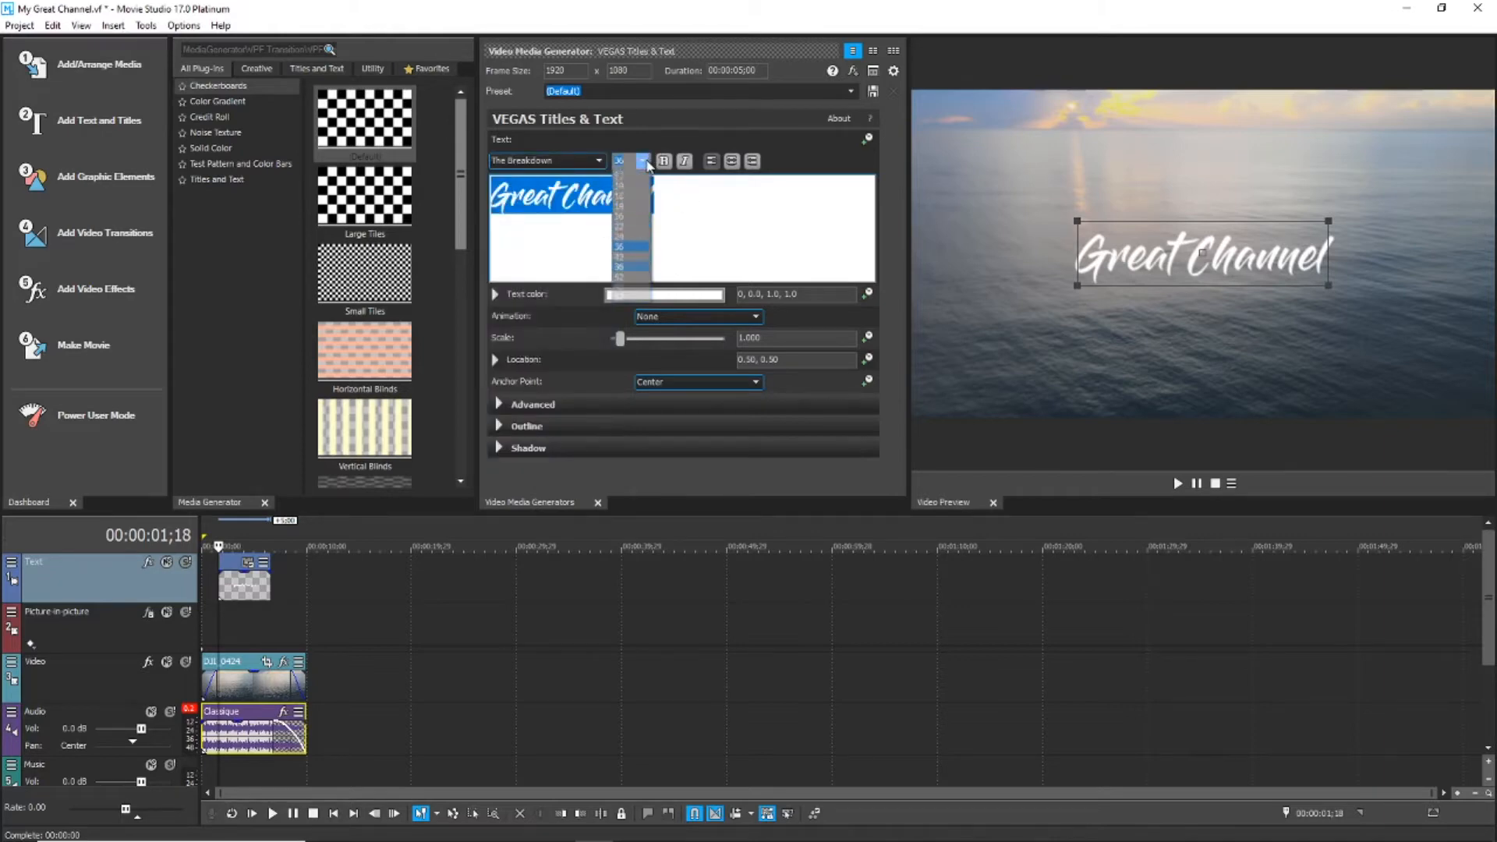
left_click(627, 268)
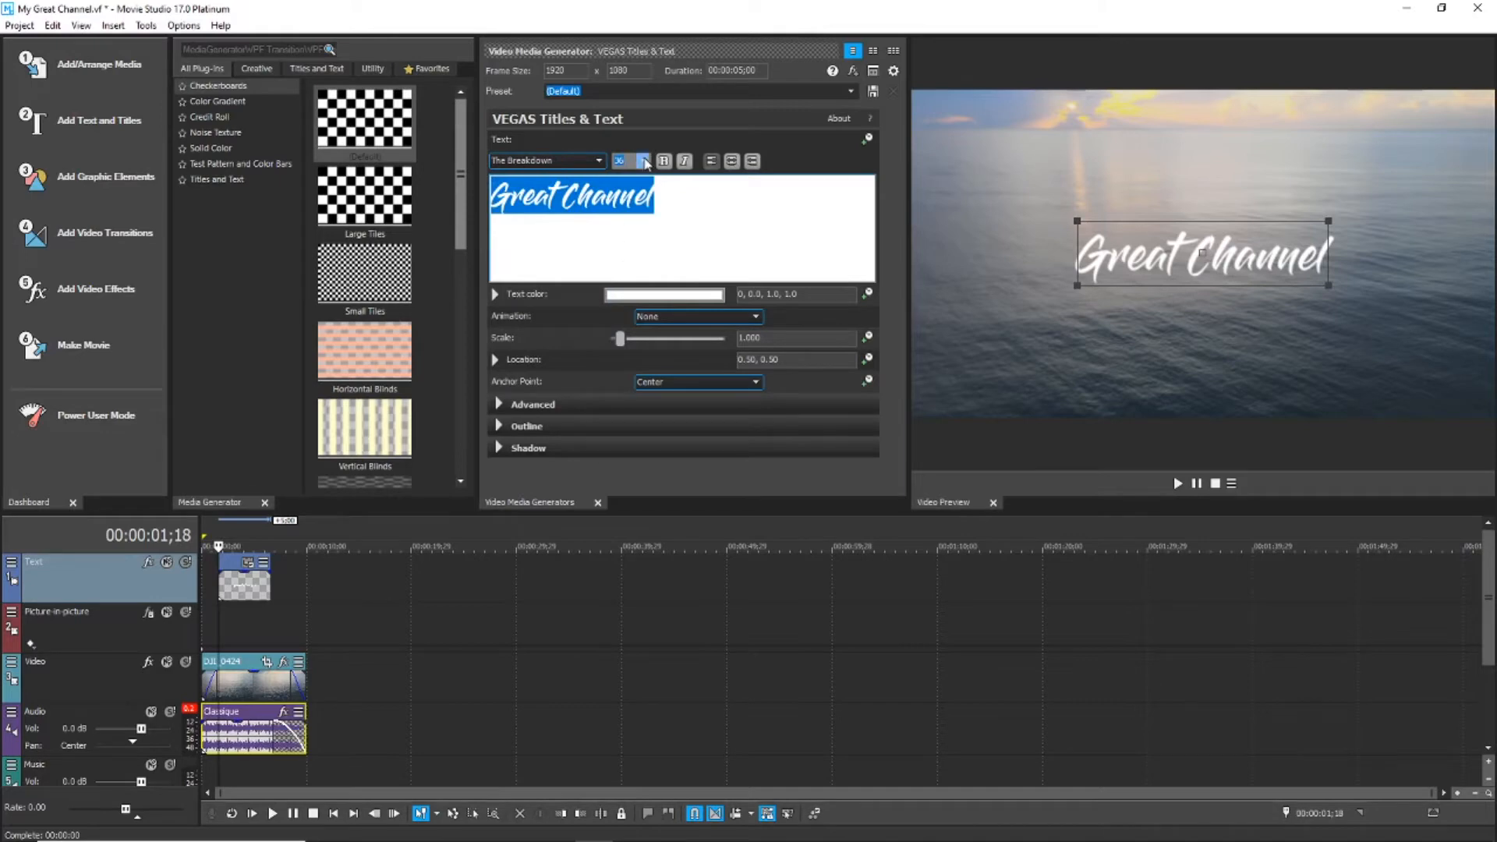
Enlarge the whole "Great Channel" title by setting its font size to 65
left_click(644, 160)
left_click(618, 274)
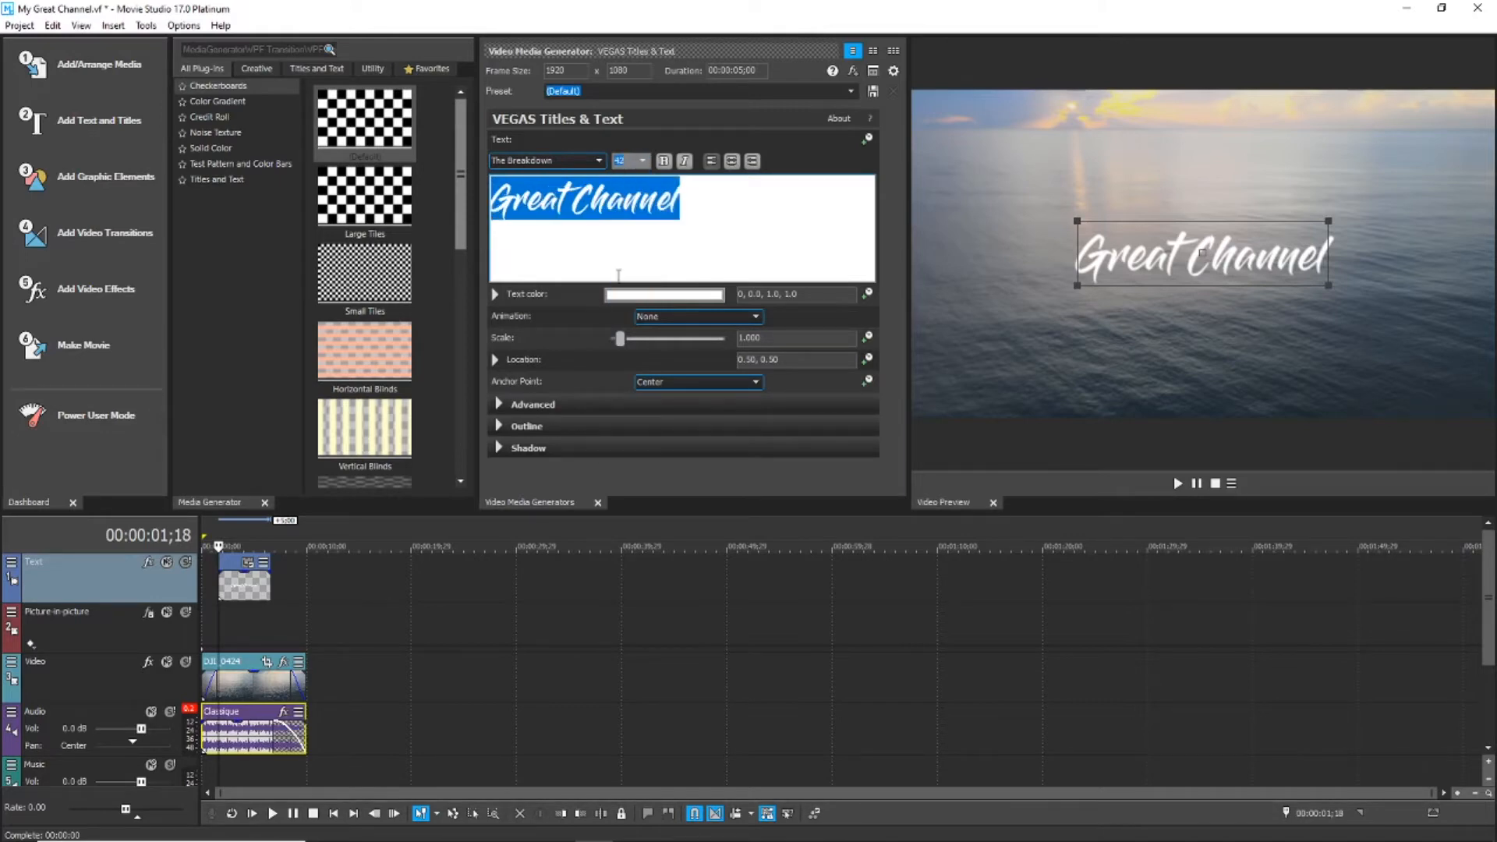
left_click(643, 160)
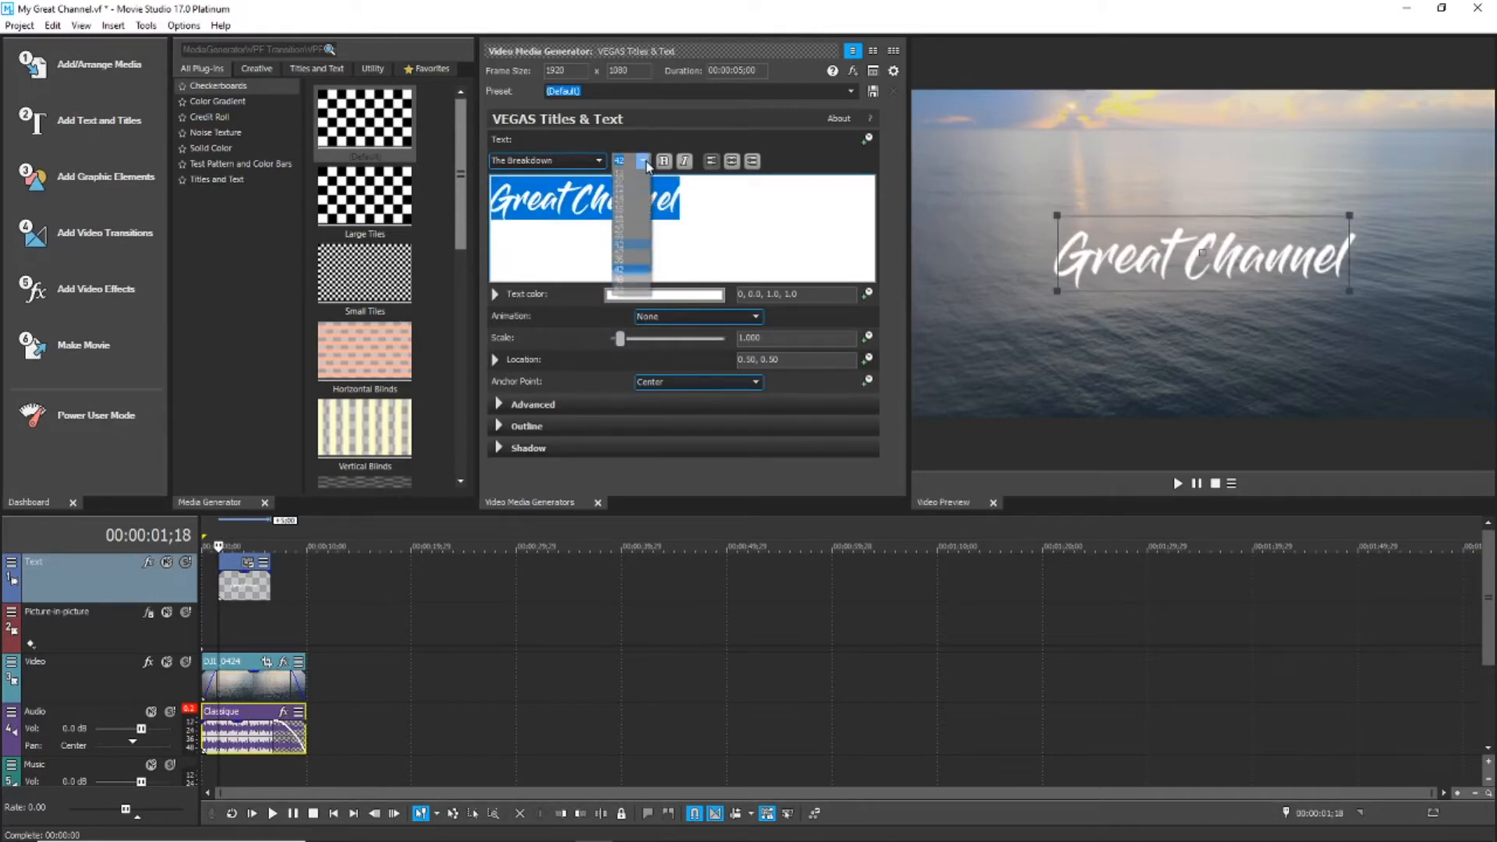
left_click(620, 286)
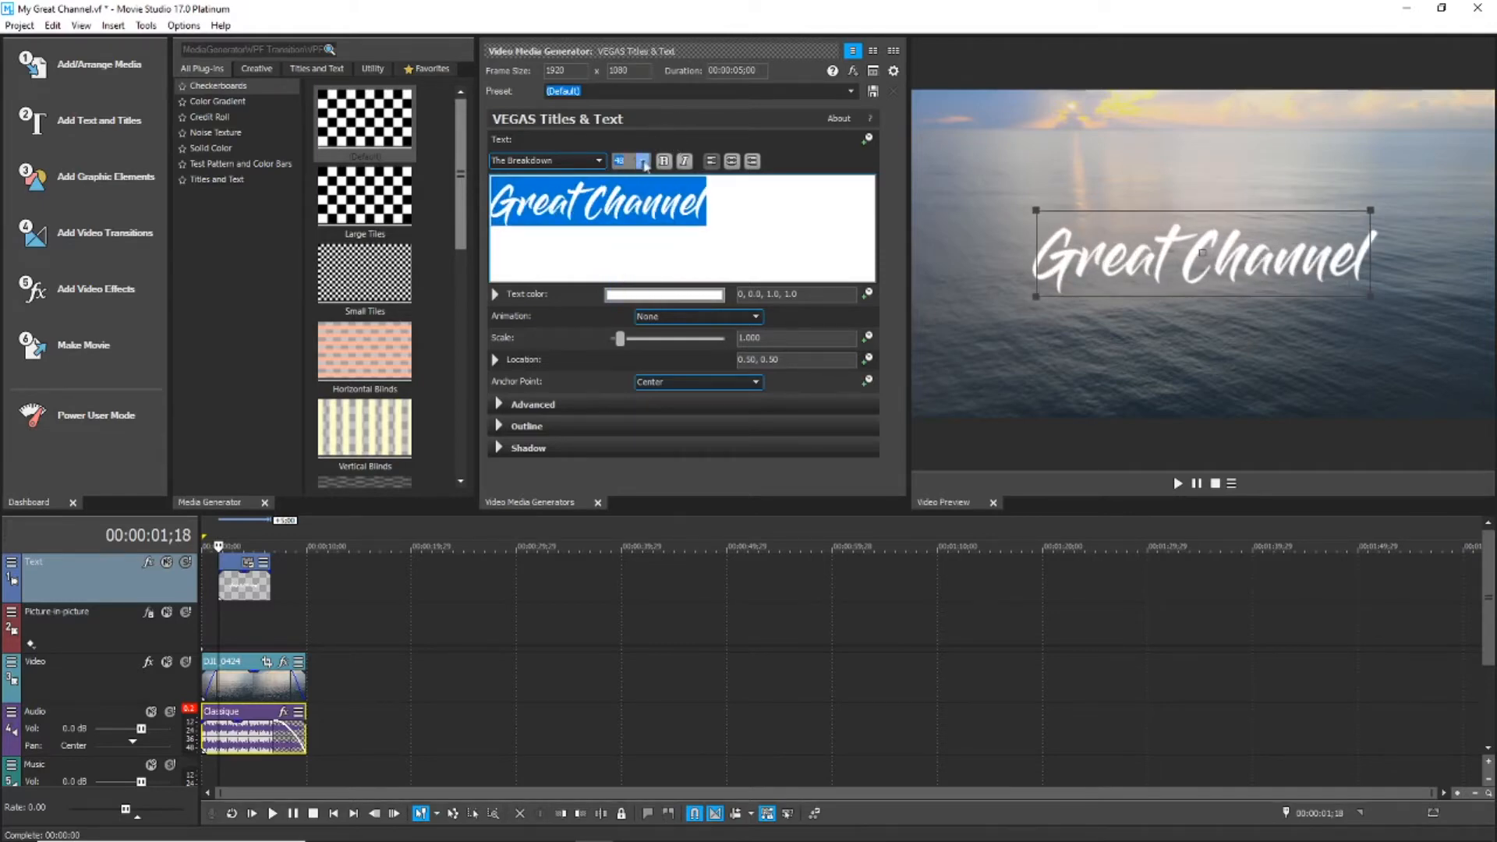
left_click(642, 160)
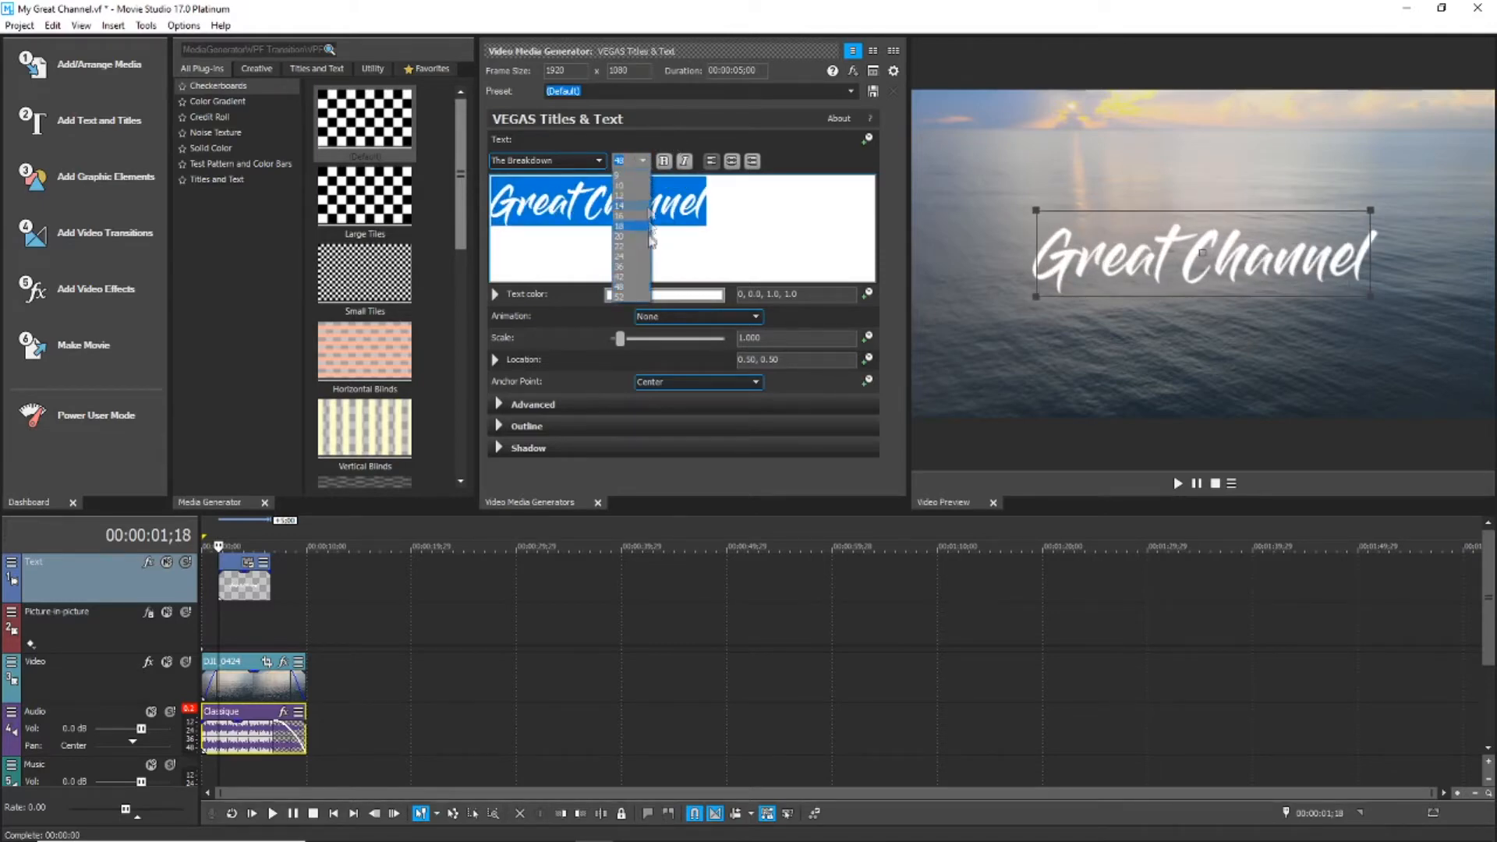
left_click(620, 297)
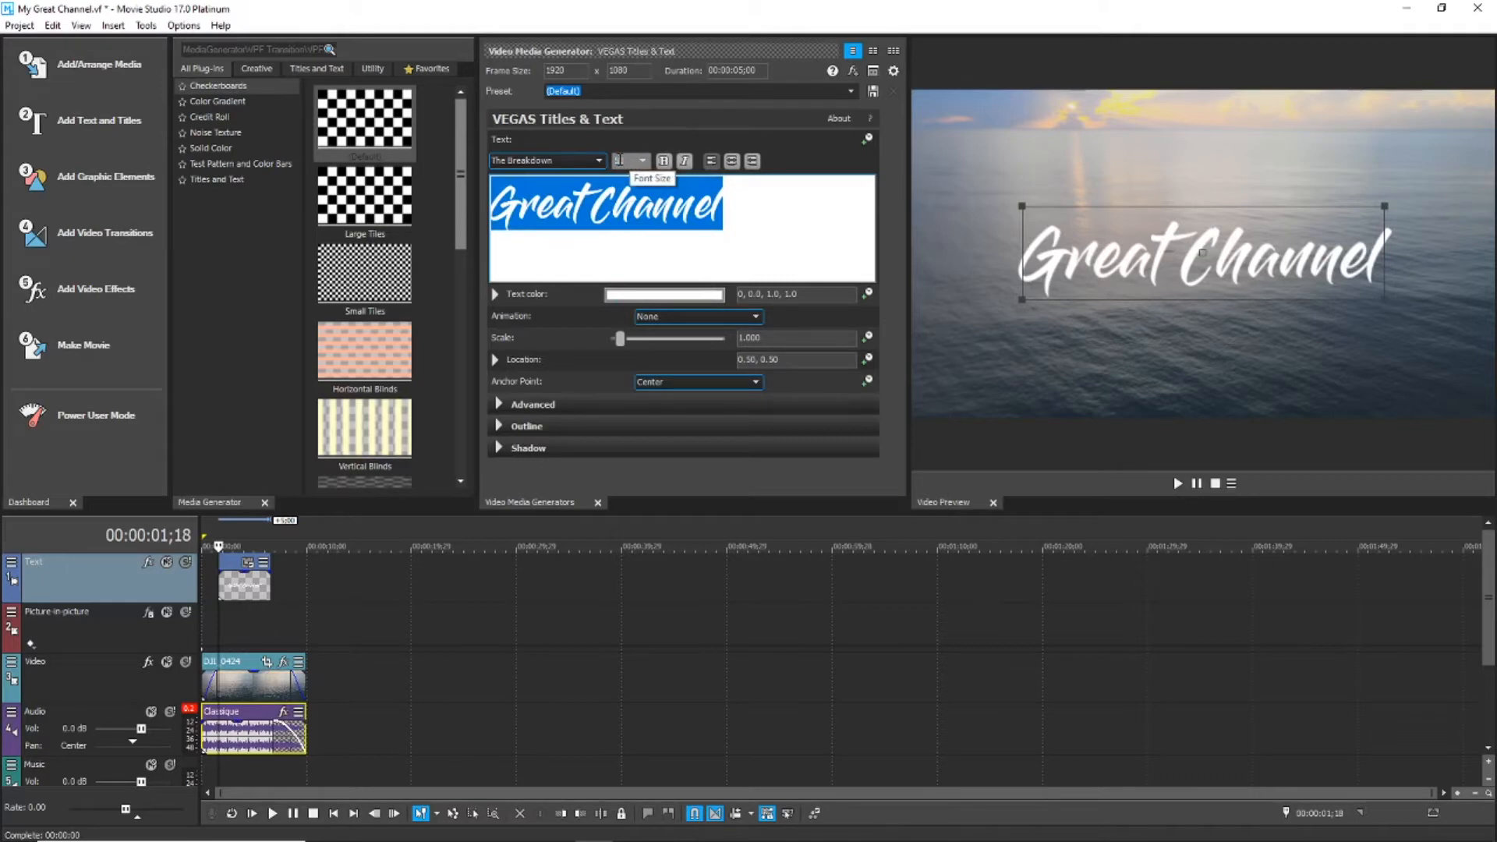
left_click(621, 161)
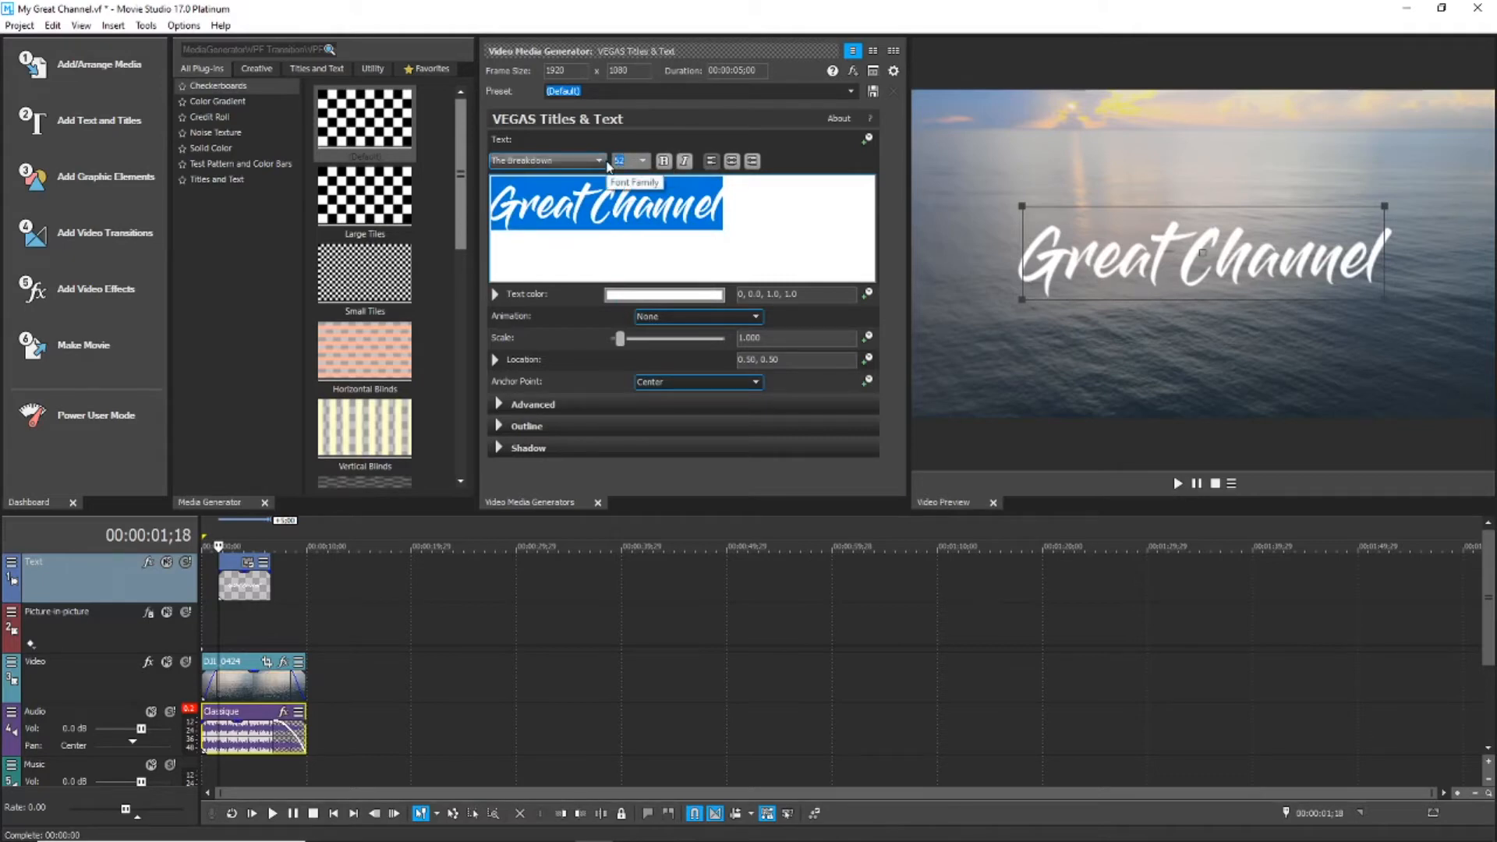
type("65")
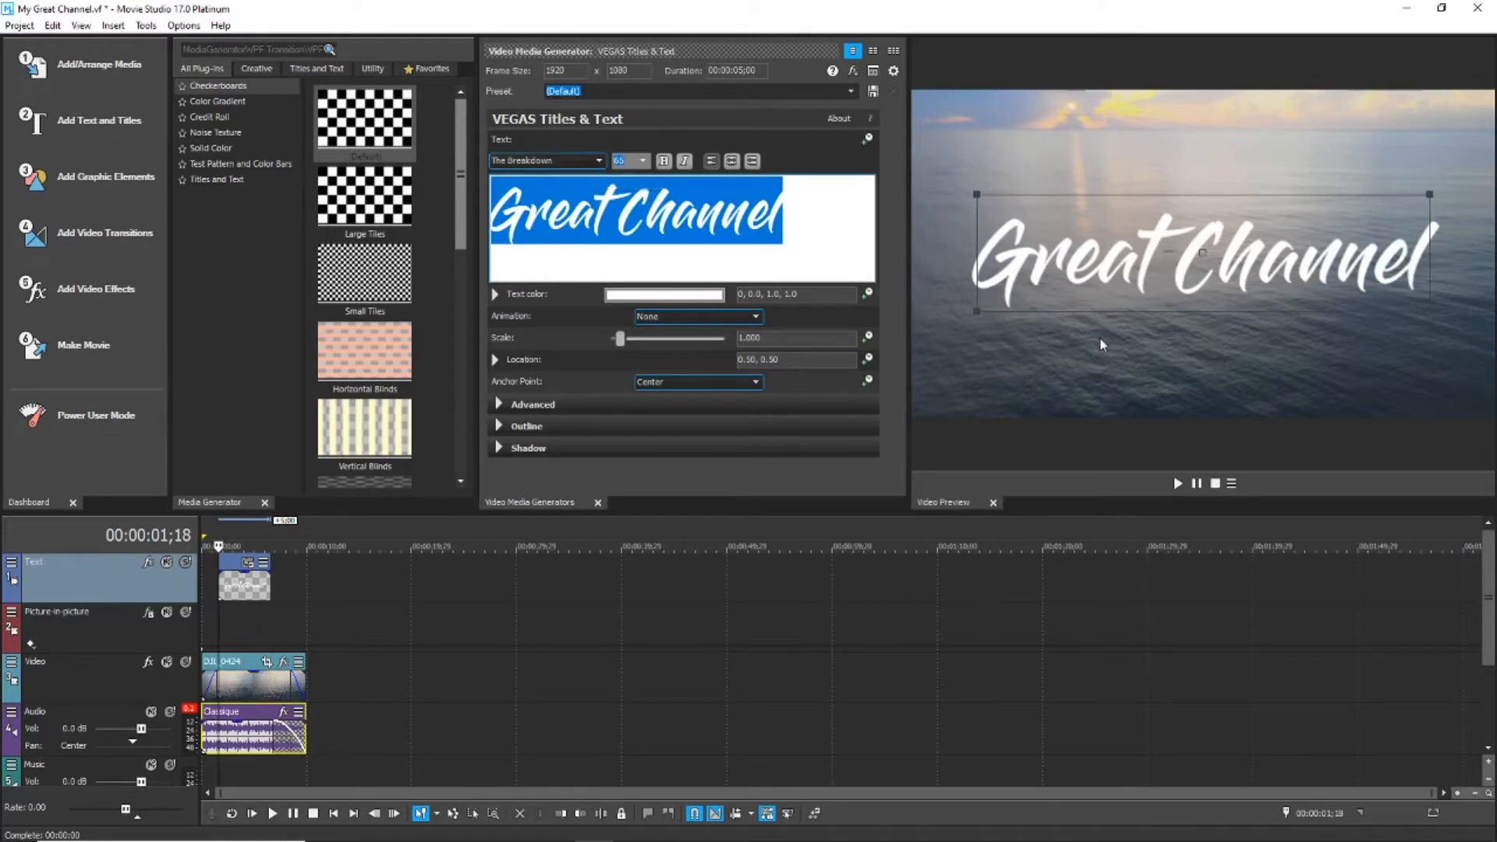
Shorten the "Great Channel" title clip to about 3 seconds and give it a fade-in and a fade-out
left_click(1459, 793)
left_click(1461, 792)
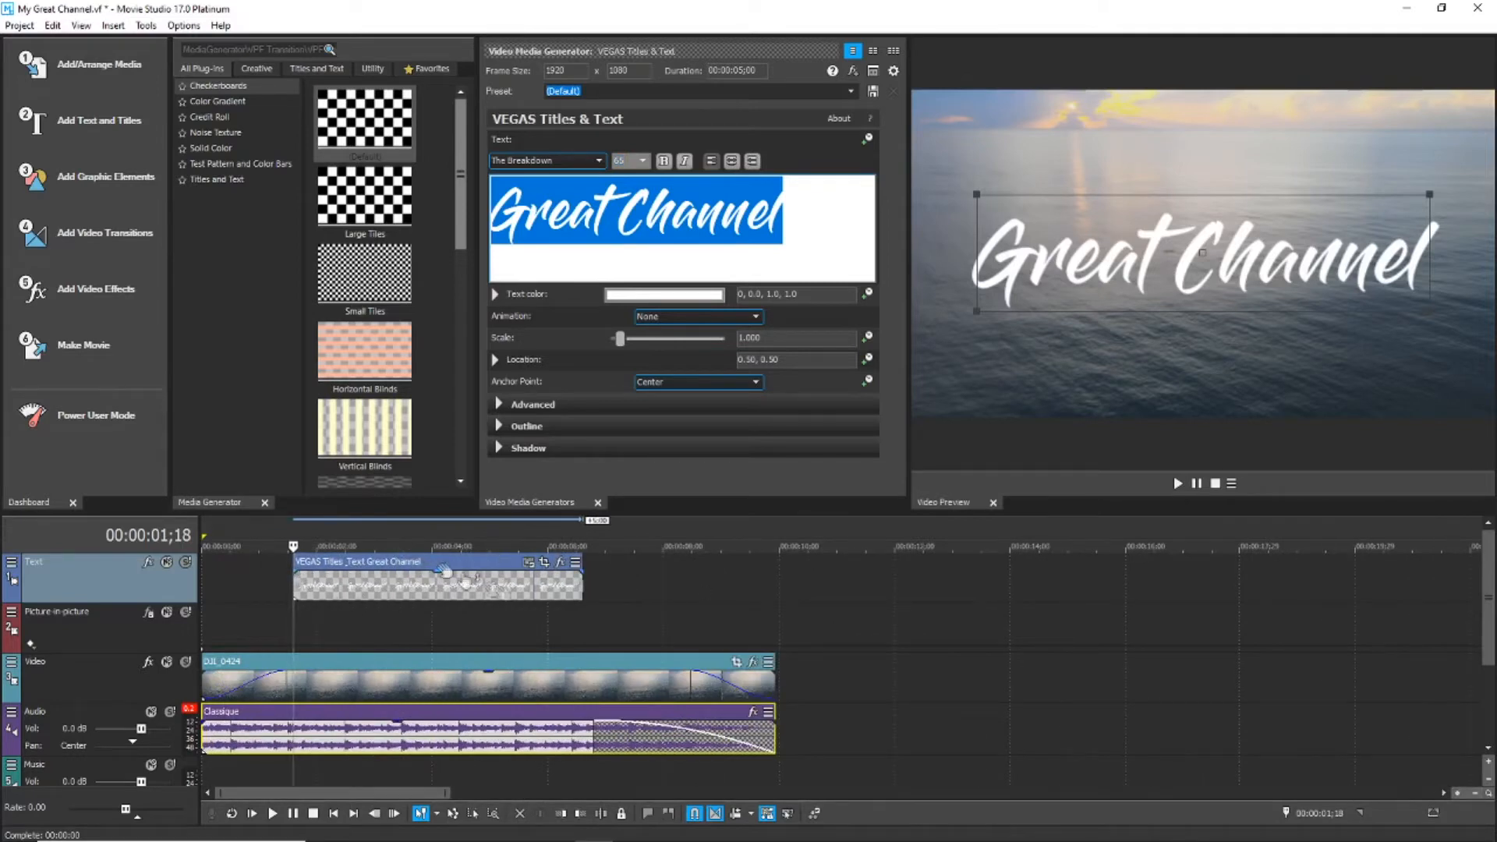
left_click(576, 577)
left_click_drag(577, 577, 434, 570)
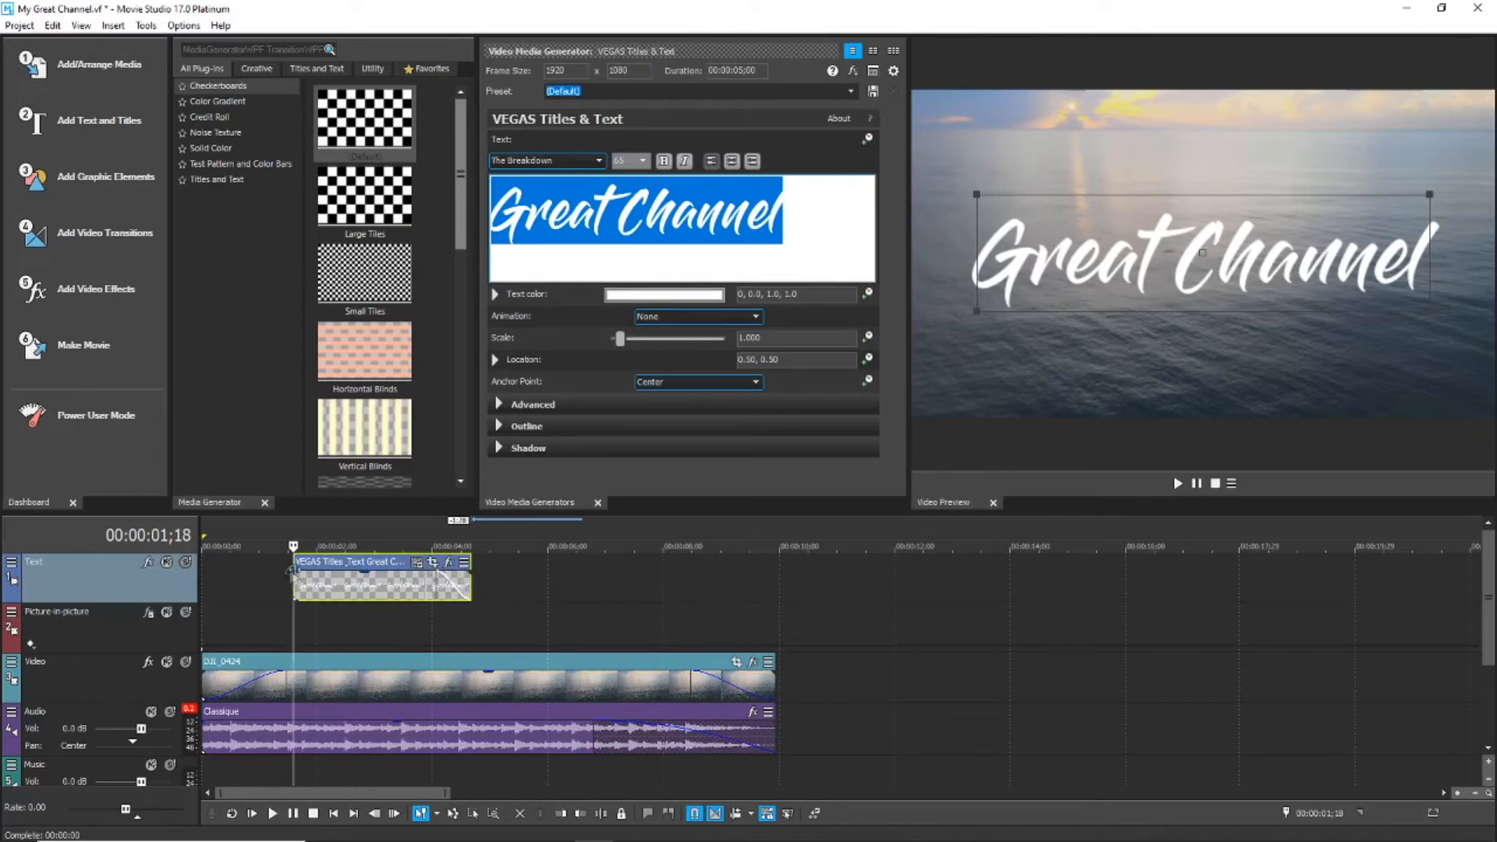
left_click_drag(298, 567, 341, 567)
Paste a copy of the "Great Channel" title at 00:00:04;29 on the Text track as a new copy of the source media
left_click(391, 575)
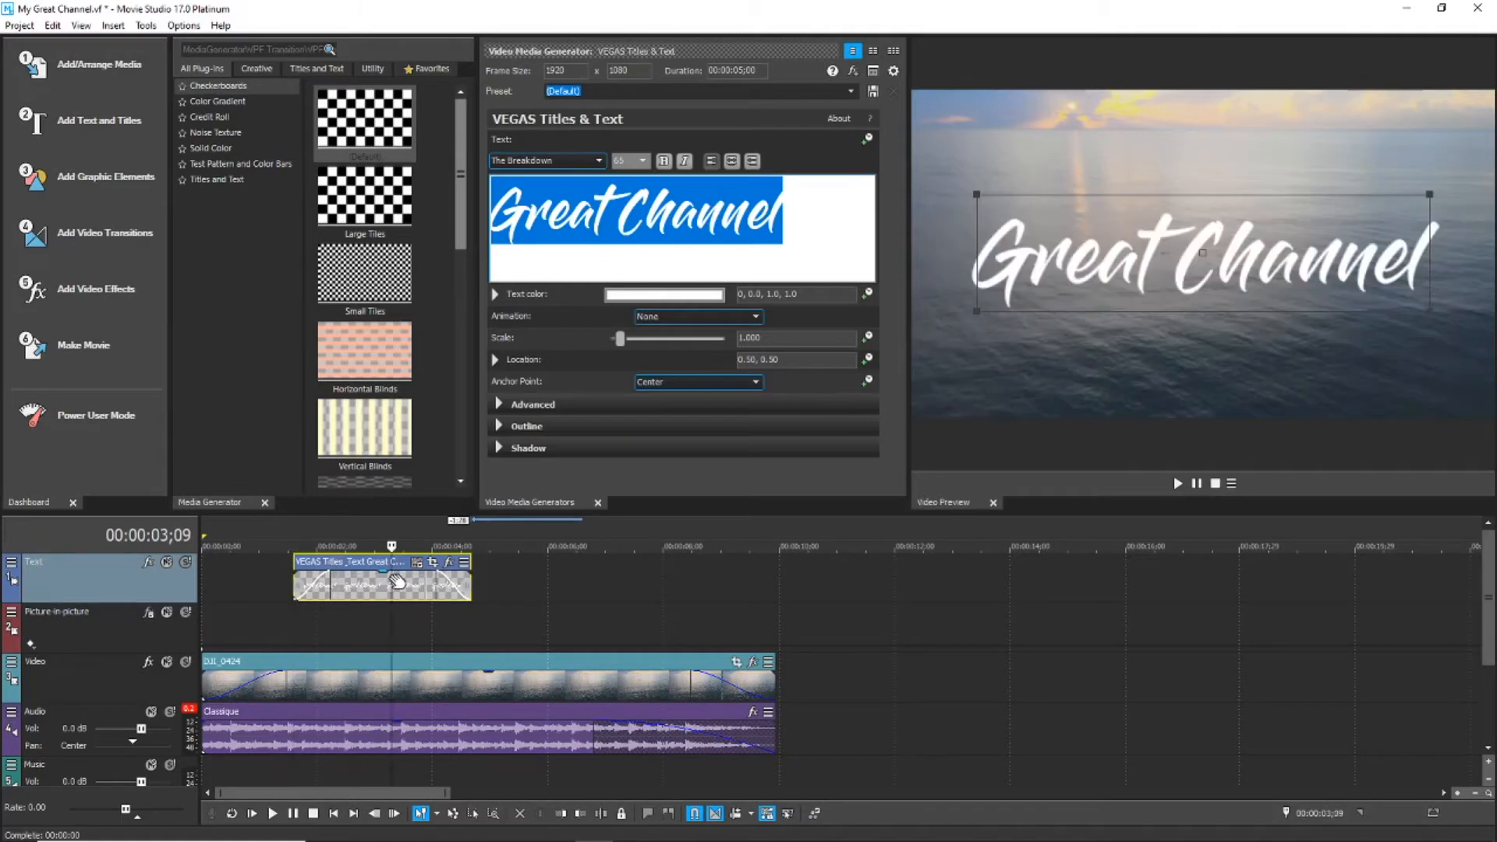
left_click(489, 547)
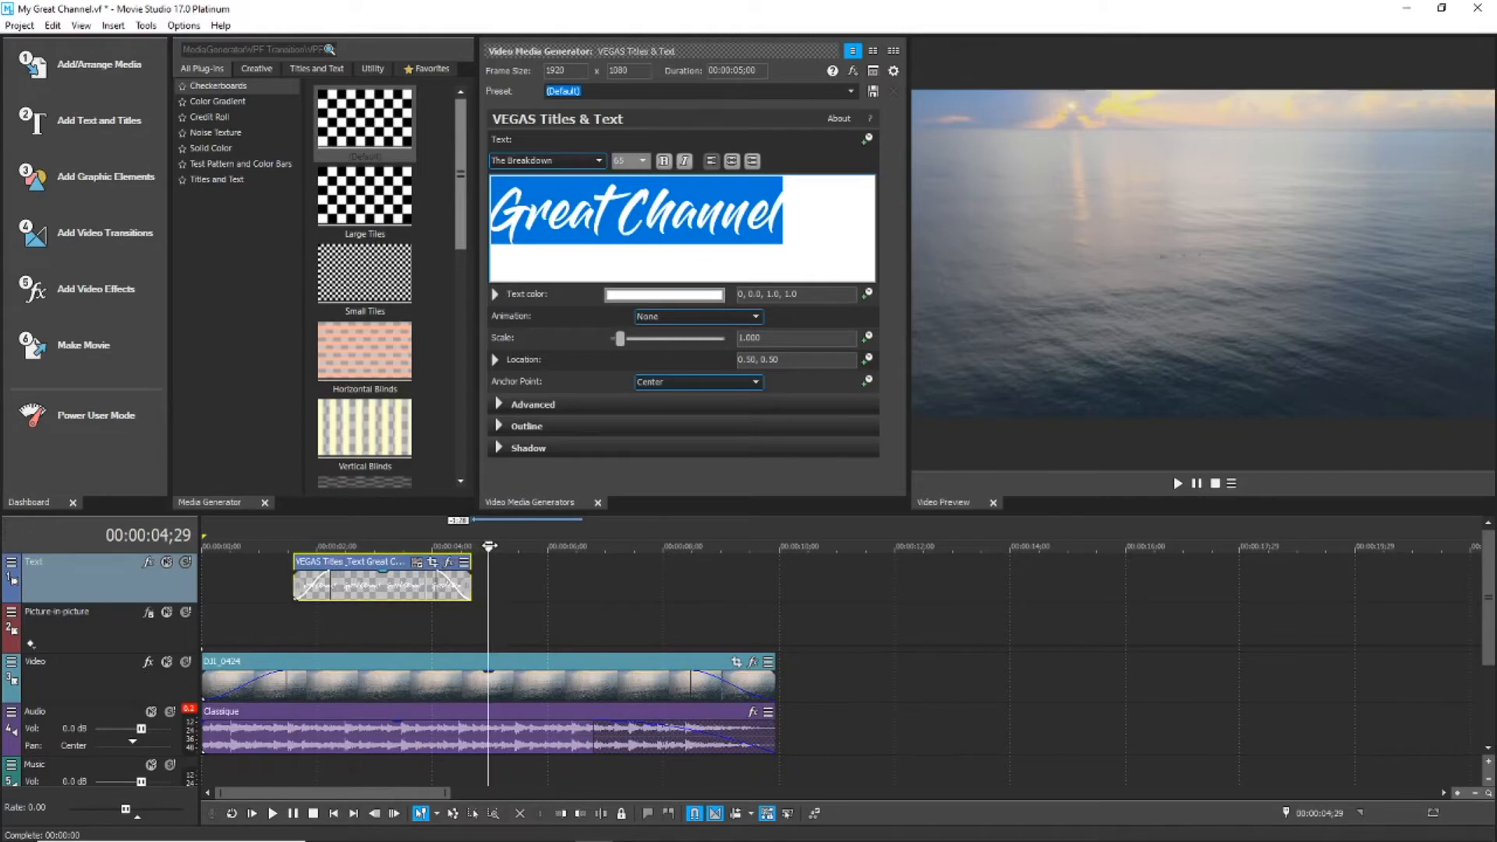
key("ctrl+v")
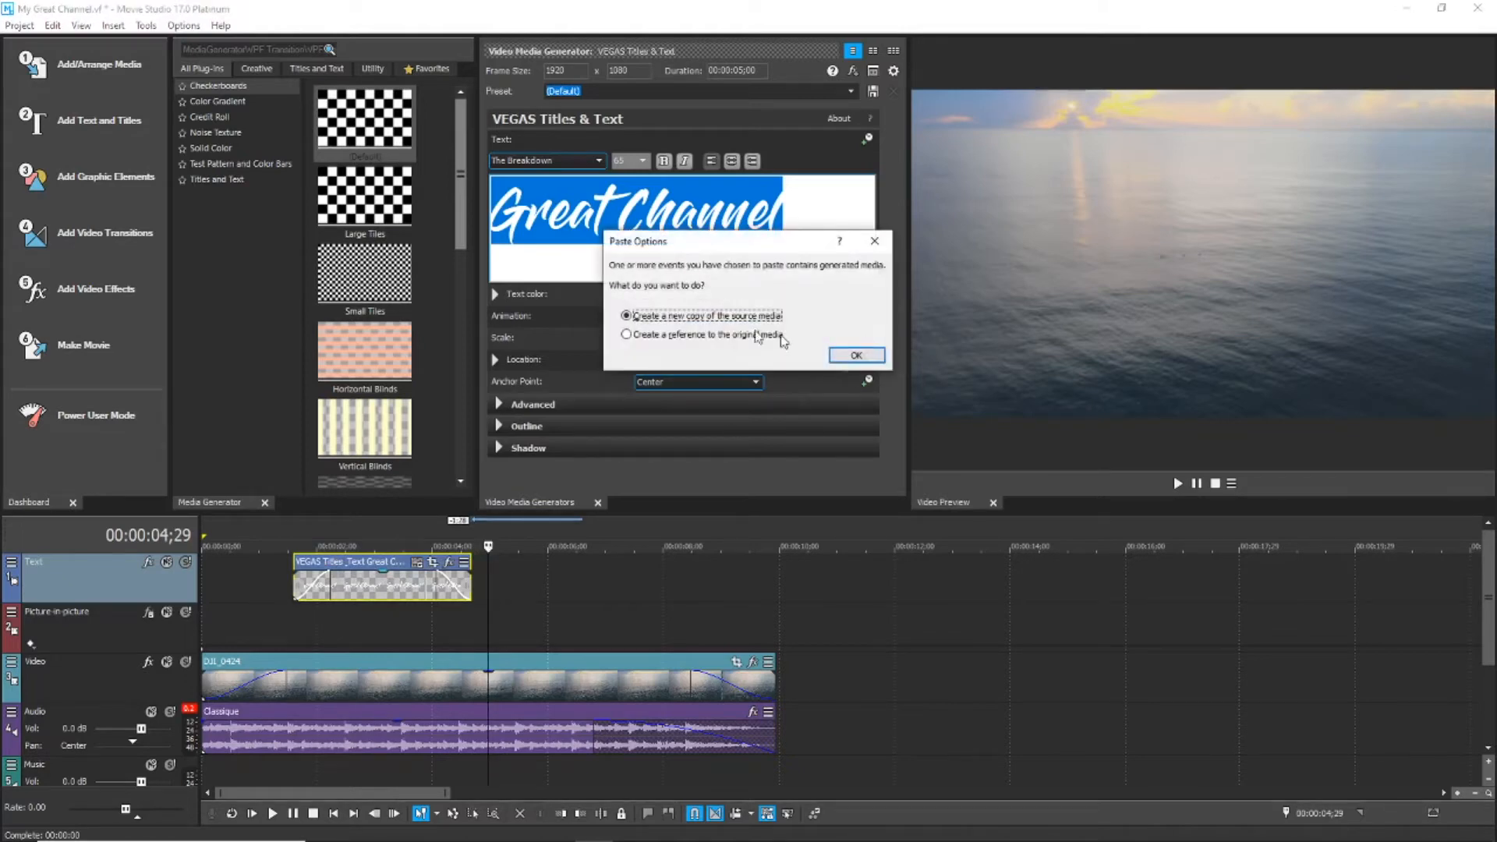
left_click(856, 355)
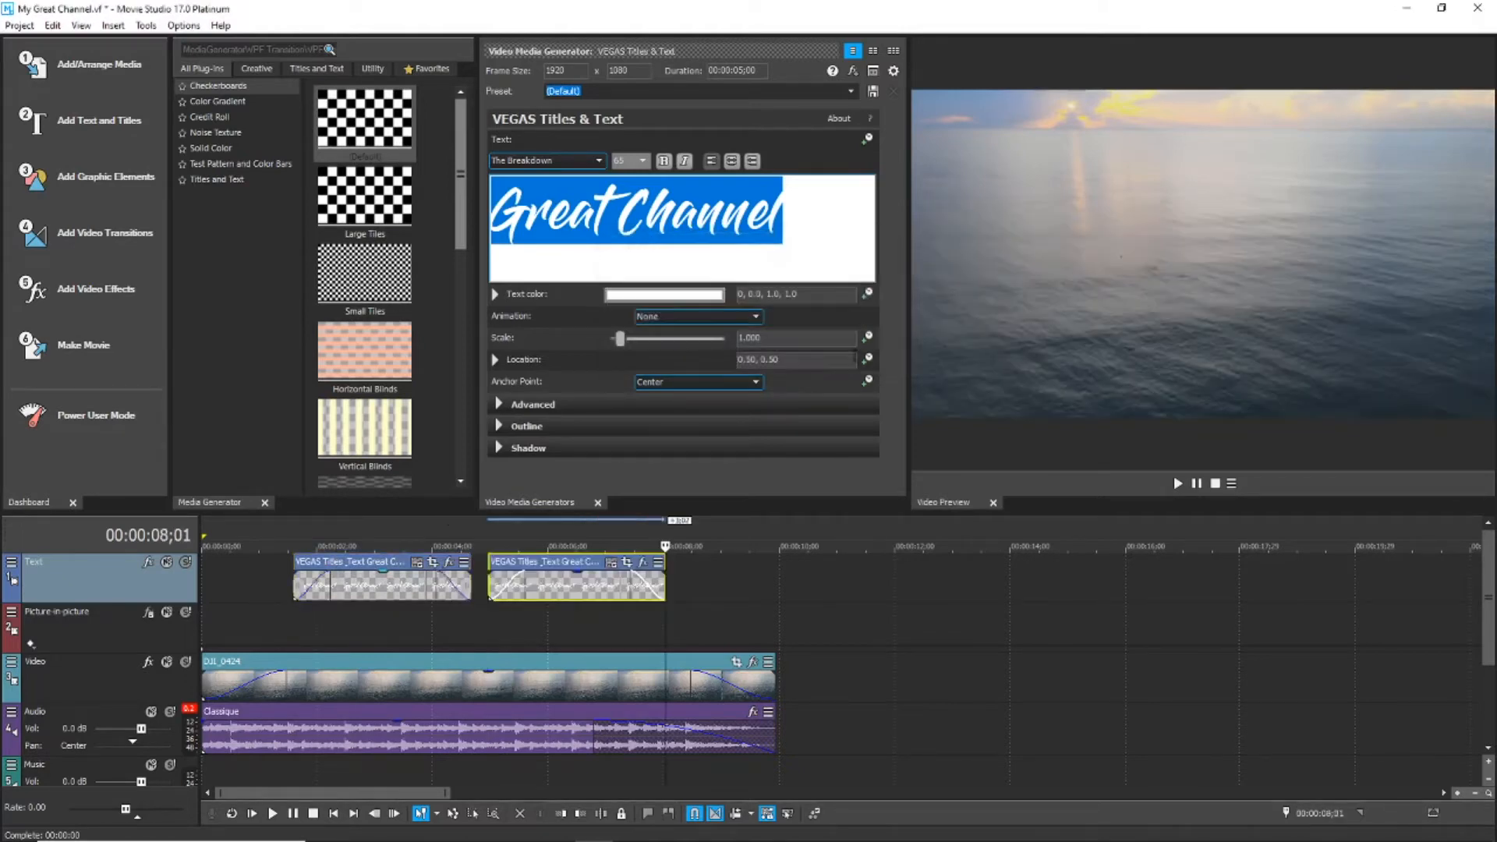
Open the second title for editing with the playhead at 00:00:06;21 and clear its text
left_click(613, 563)
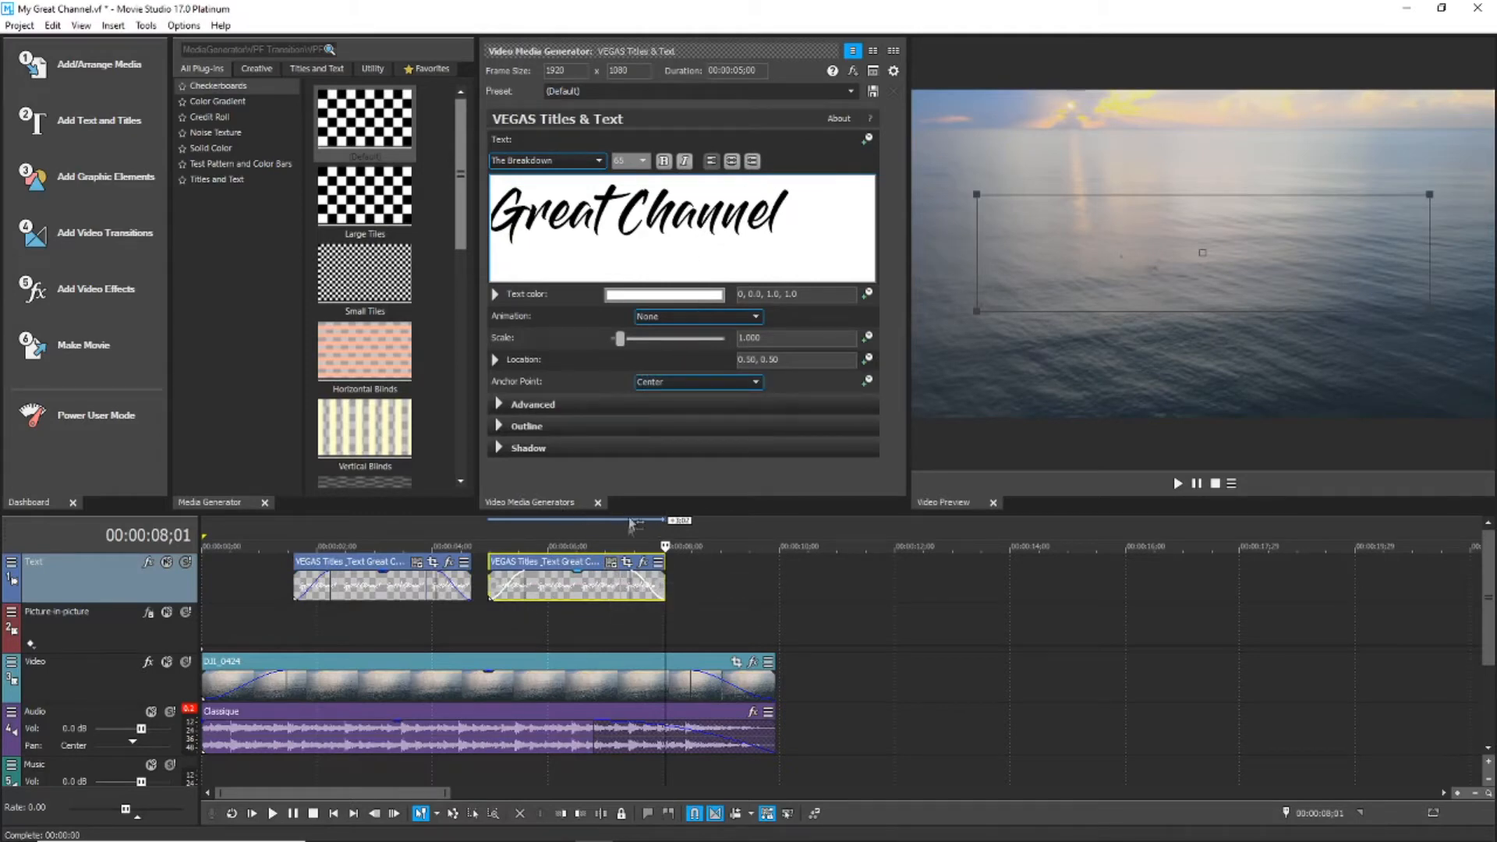
left_click_drag(663, 546, 588, 547)
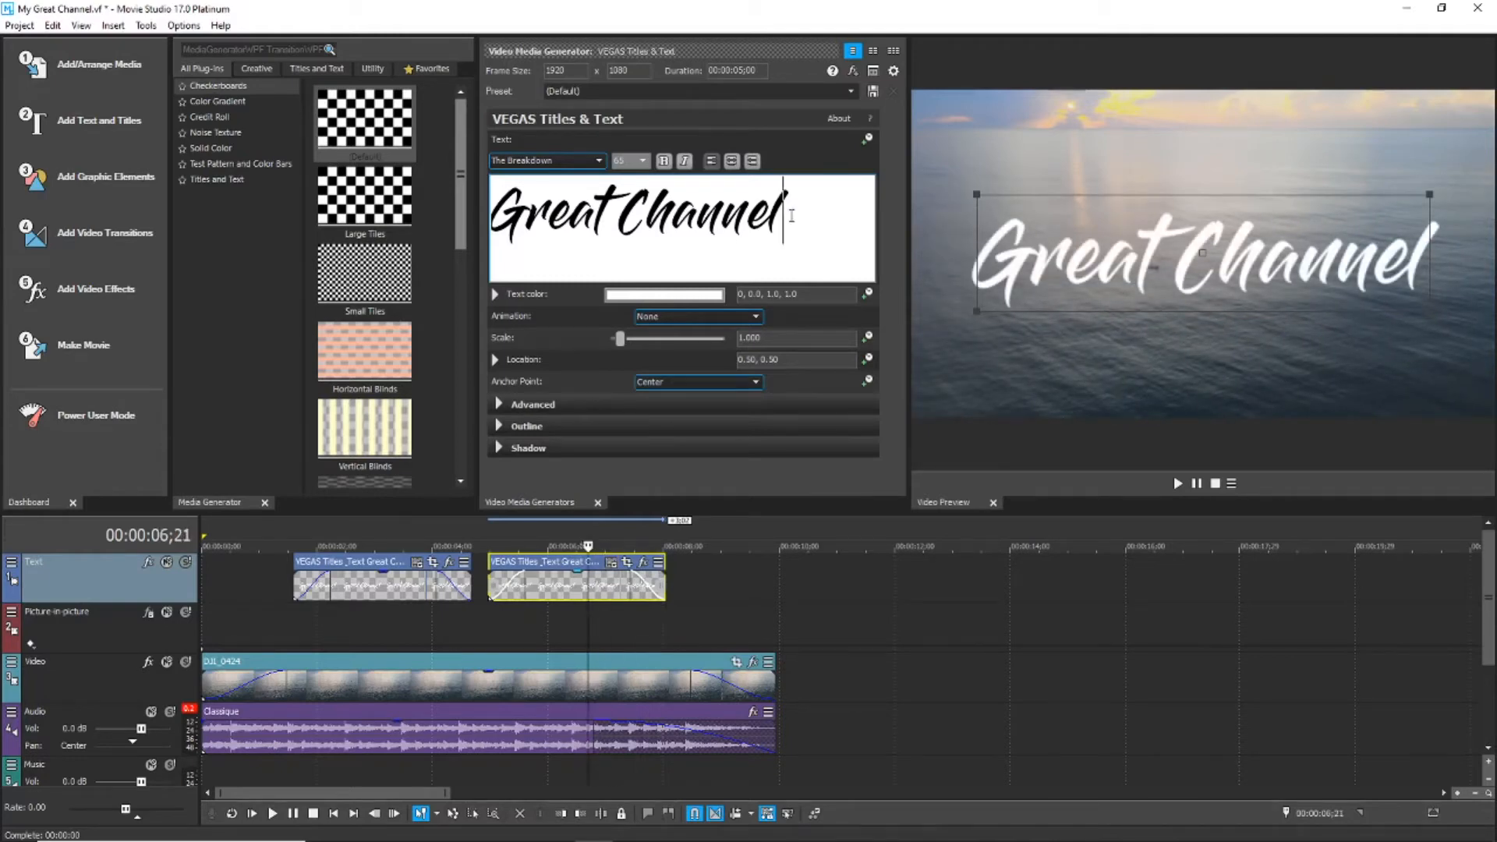
key("ctrl+a")
key("BackSpace")
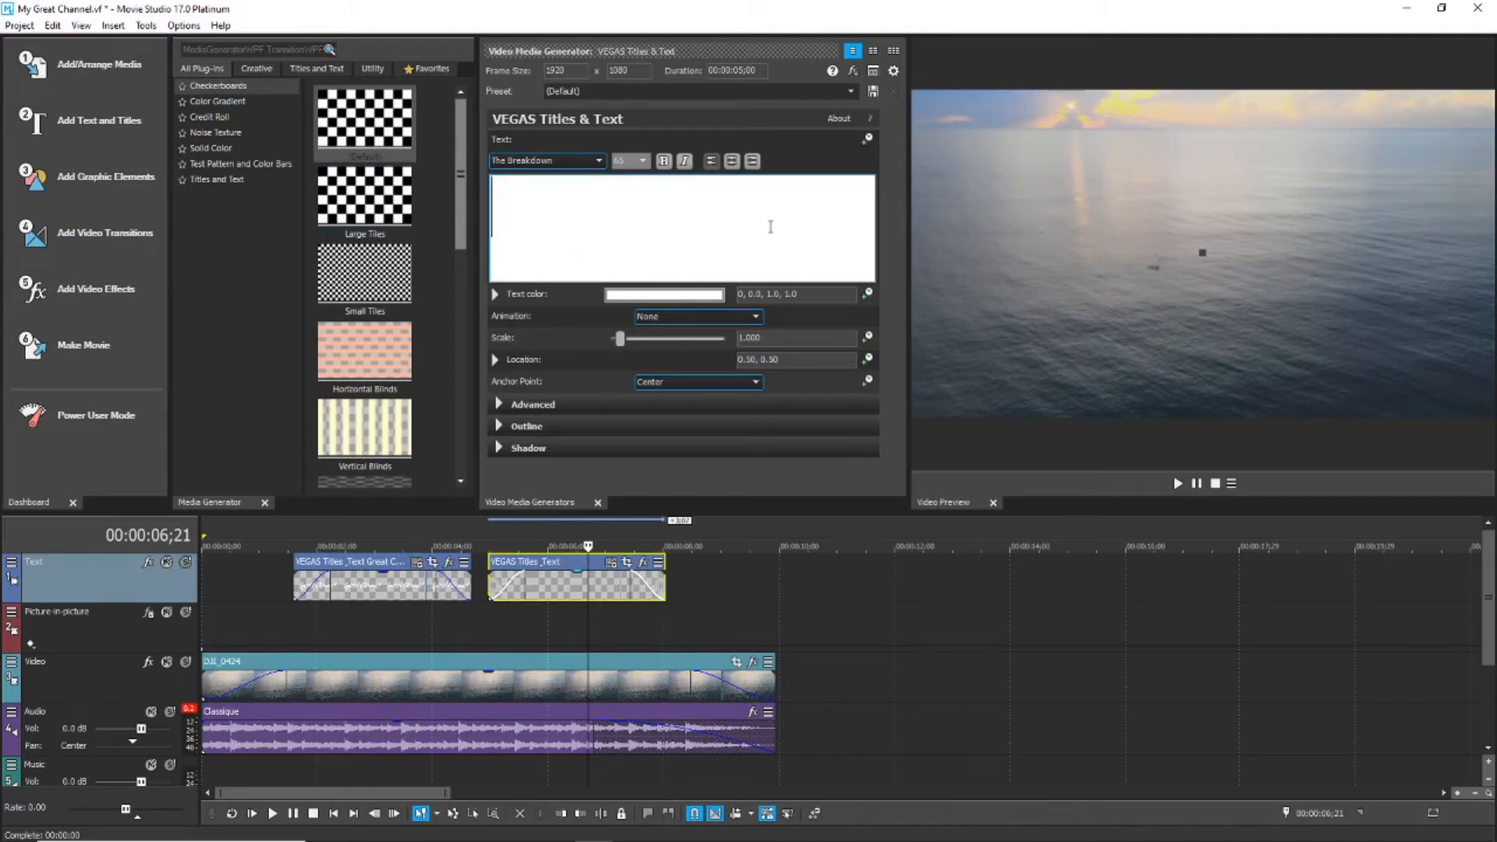
Try out "Weekly Releases" and then "Content" as the second title's text, and clear it again
type("Wee")
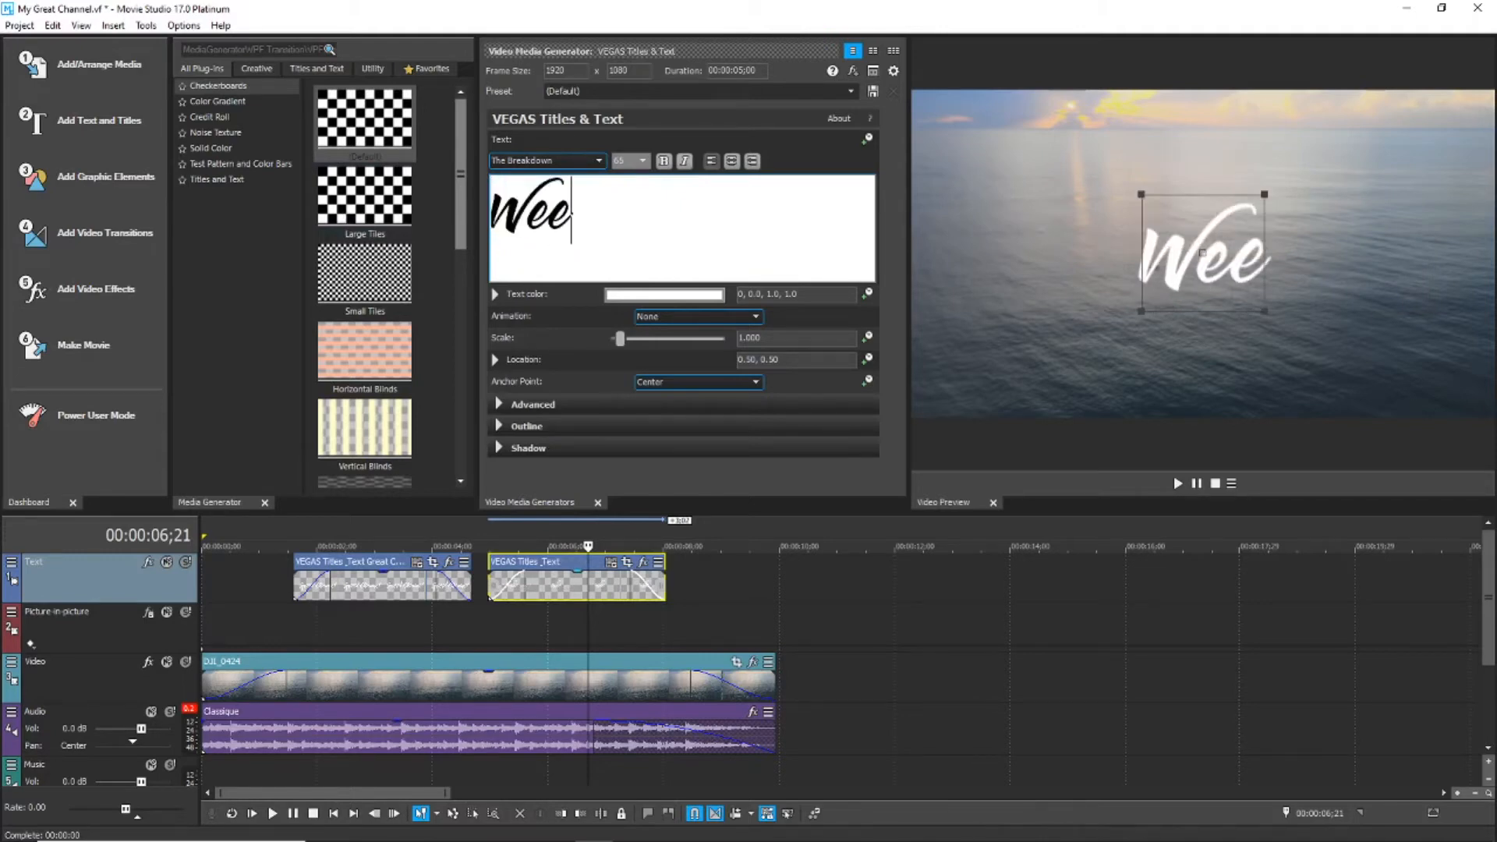
key("BackSpace")
key("BackSpace")
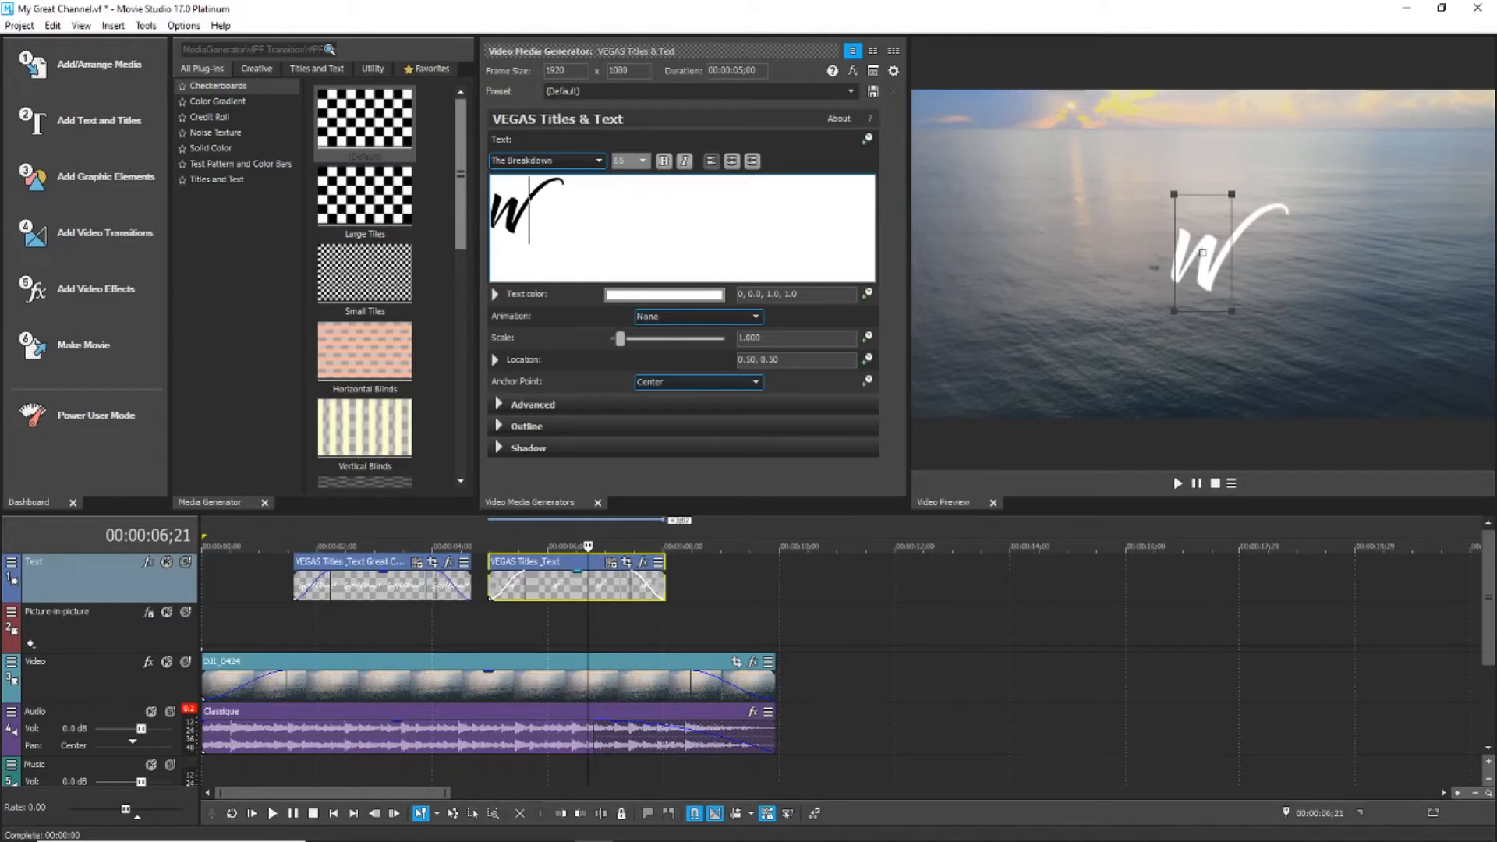
type("eekly")
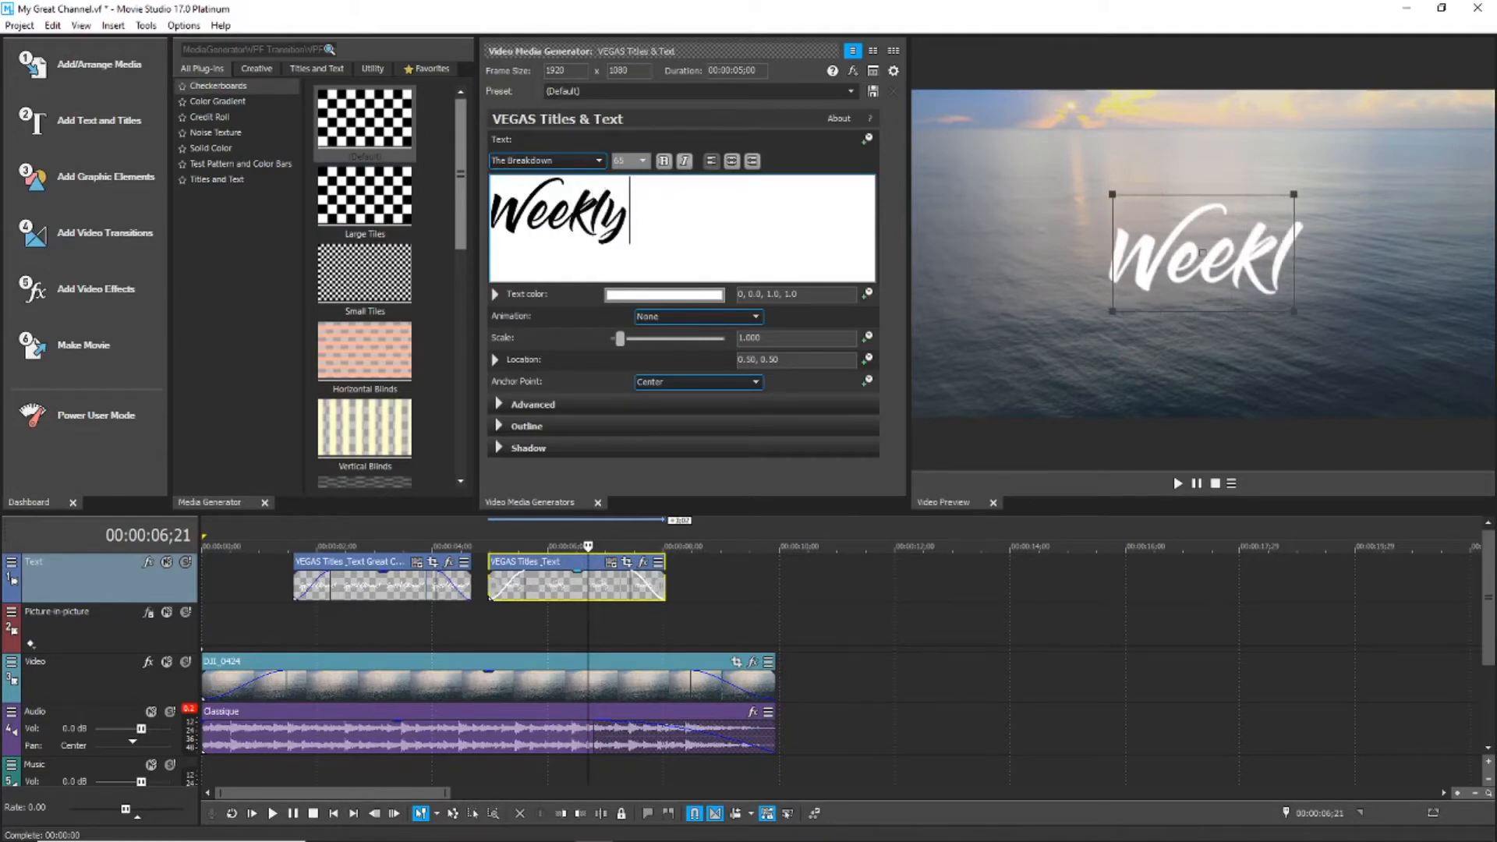
type(" Releases")
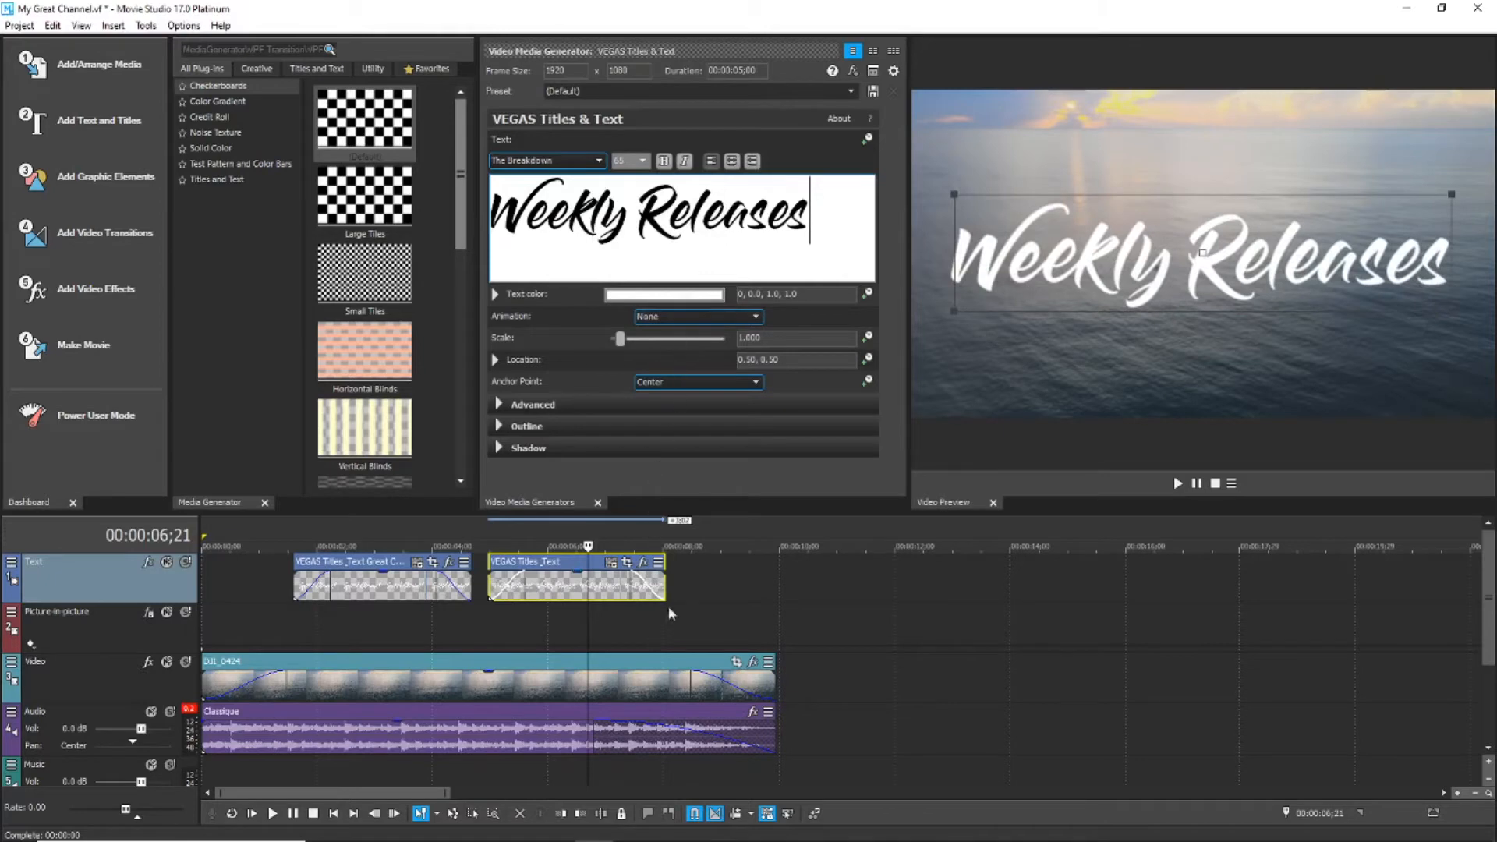
key("ctrl+a")
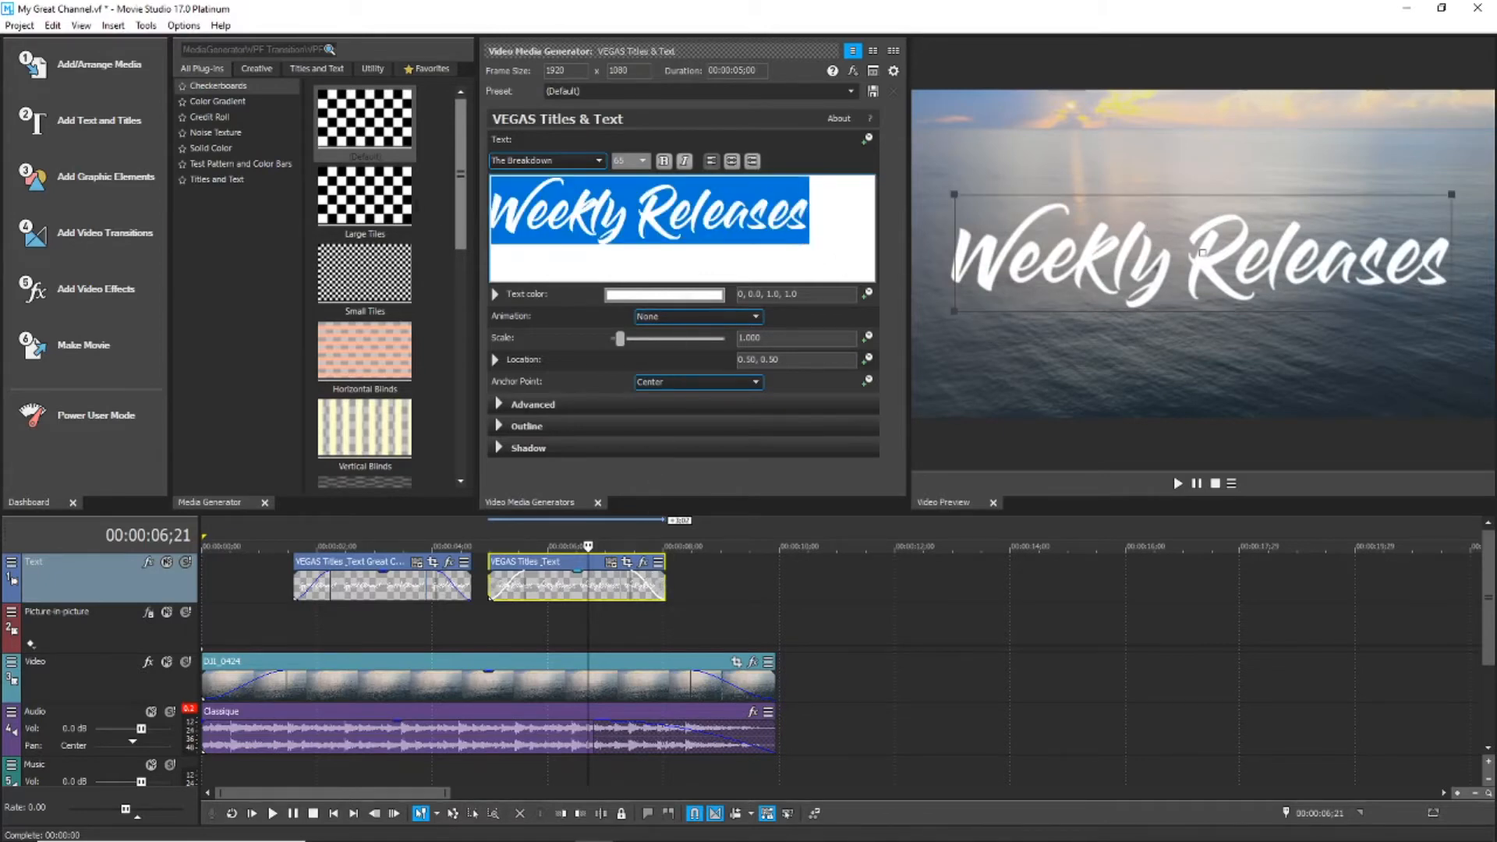
type("Gre")
key("BackSpace")
key("BackSpace")
key("BackSpace")
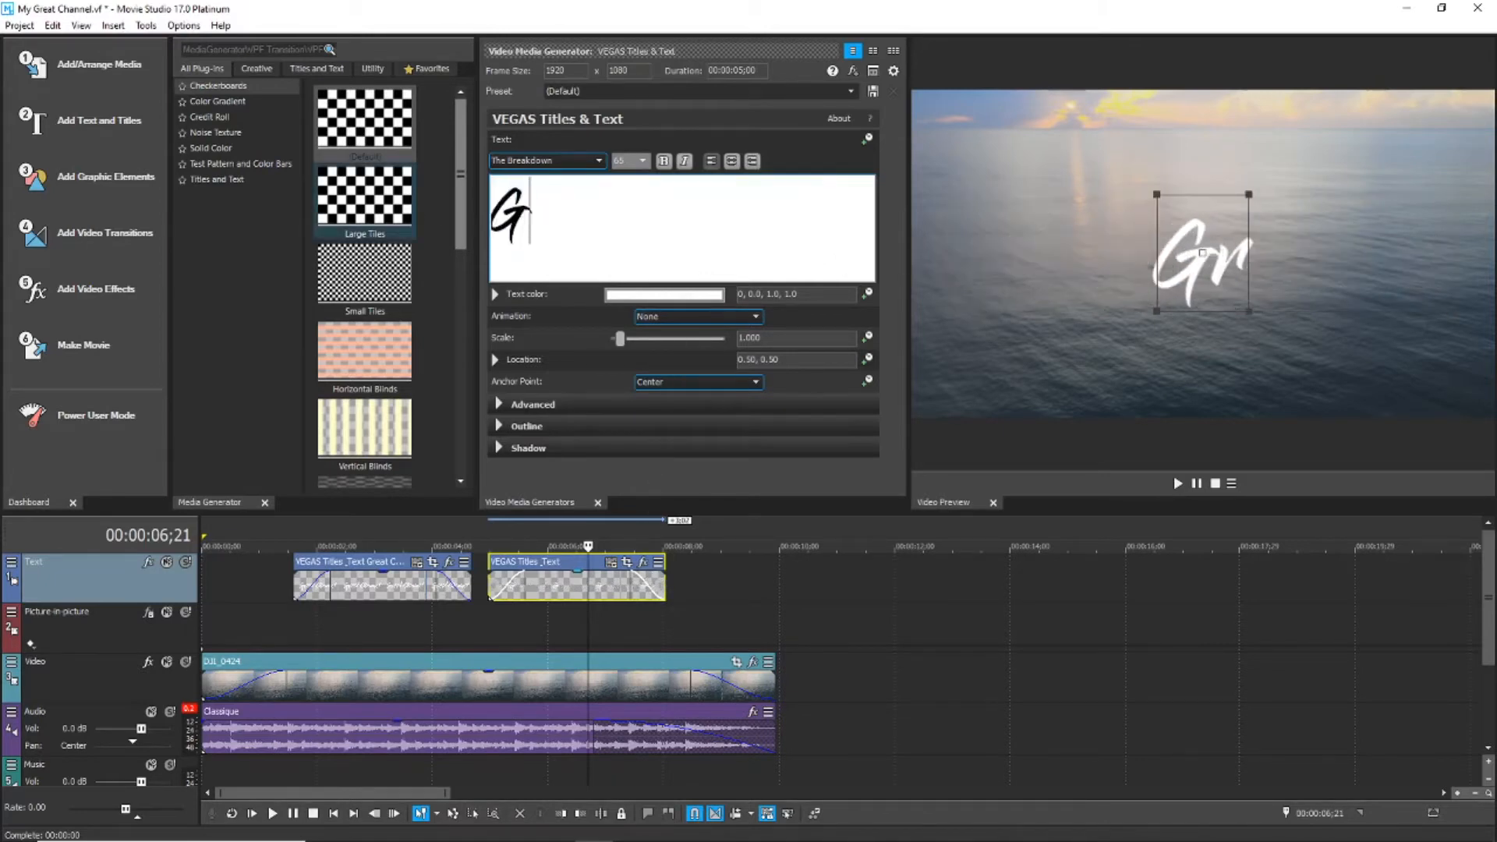
type("Content")
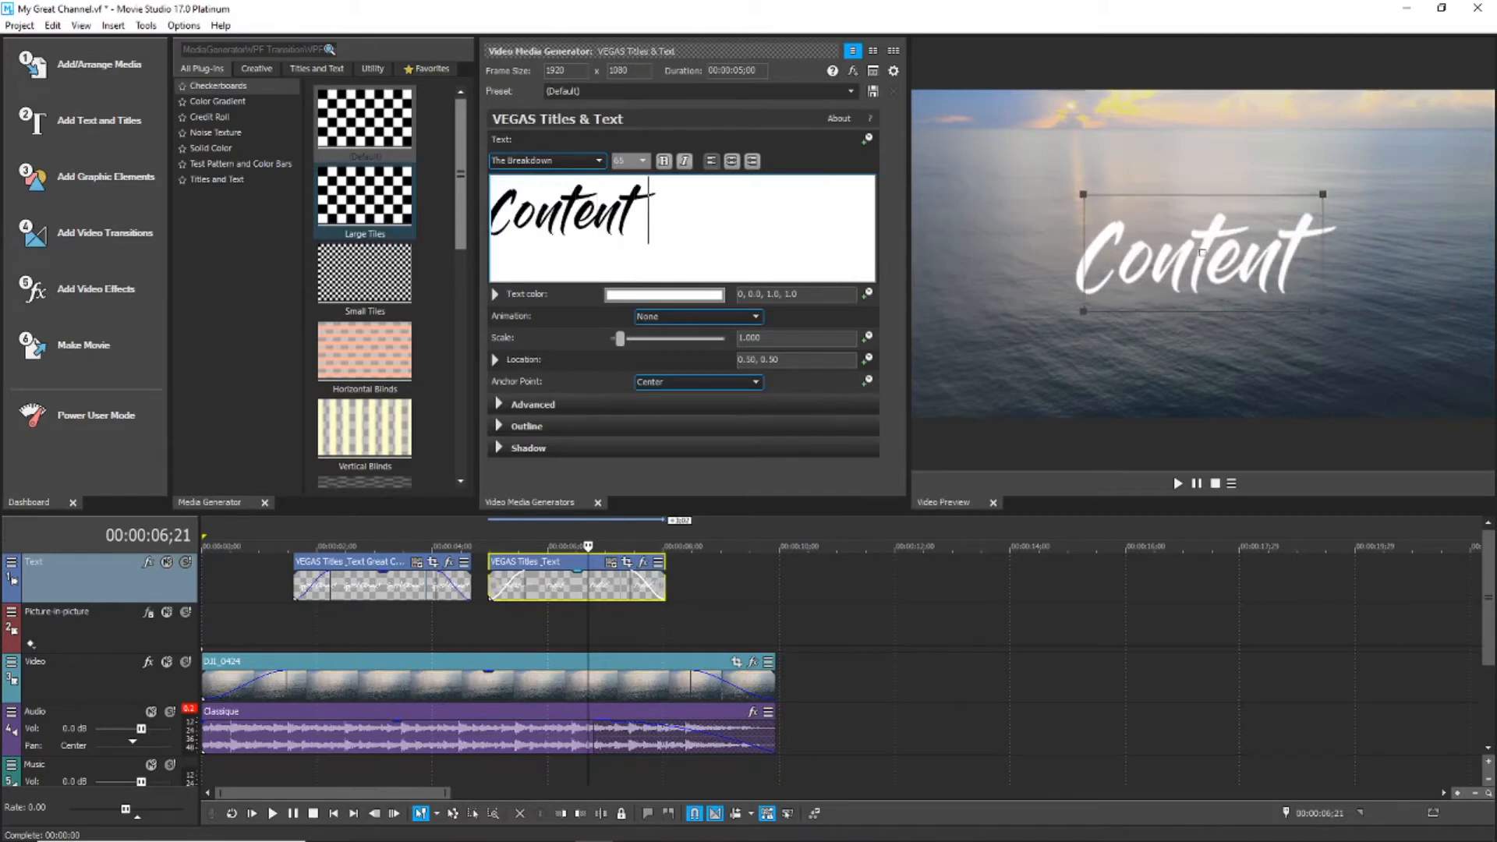
key("BackSpace")
key("BackSpace")
key("BackSpace")
key("BackSpace")
key("BackSpace")
key("BackSpace")
key("BackSpace")
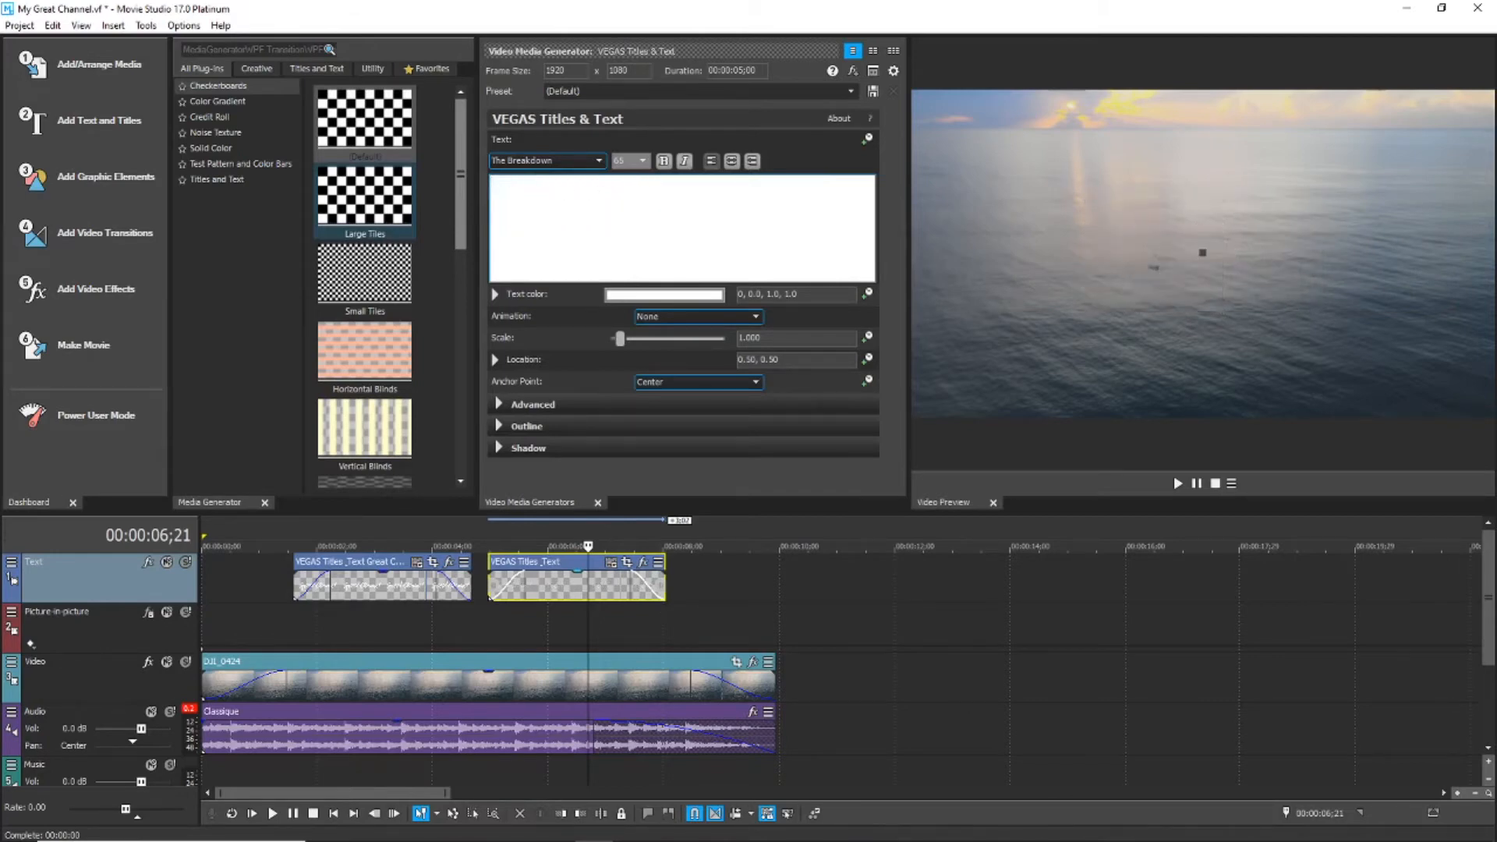
Enter "My Content" and "Description" on two lines as the second title's text
type("My Co")
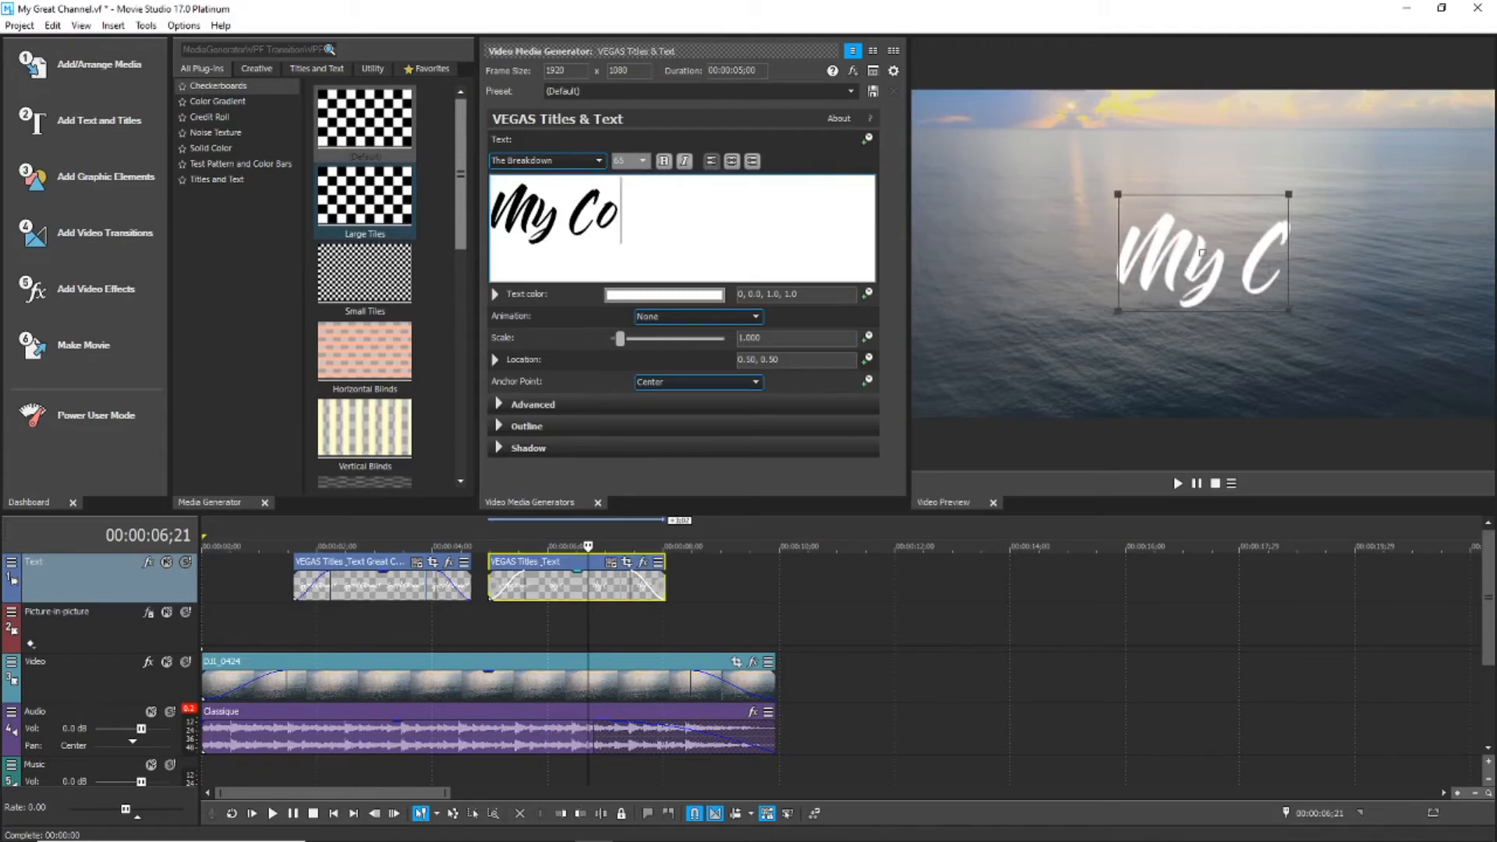
type("ntent")
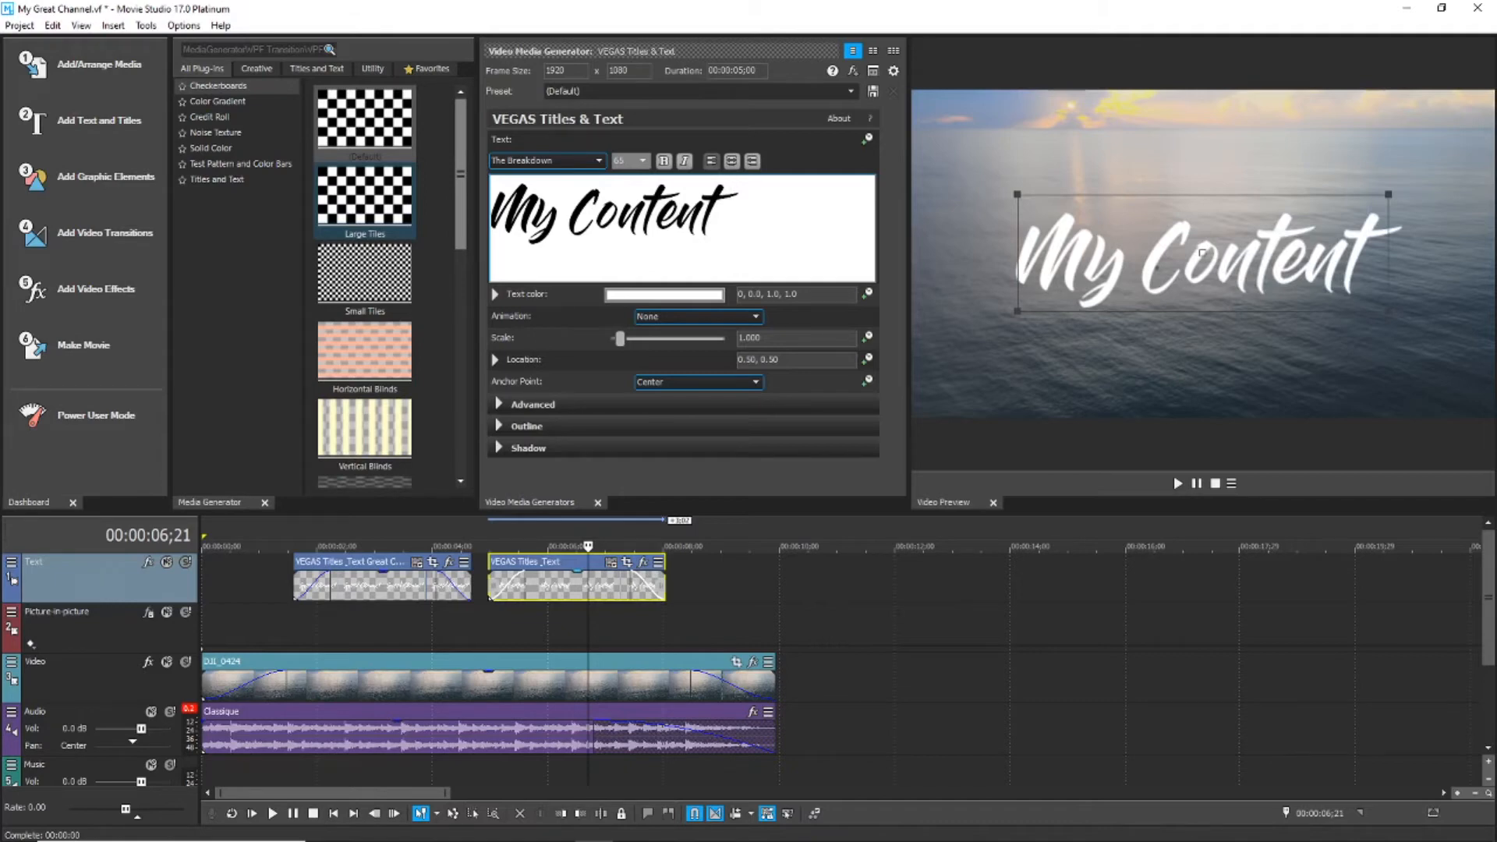
key("Return")
type("Des")
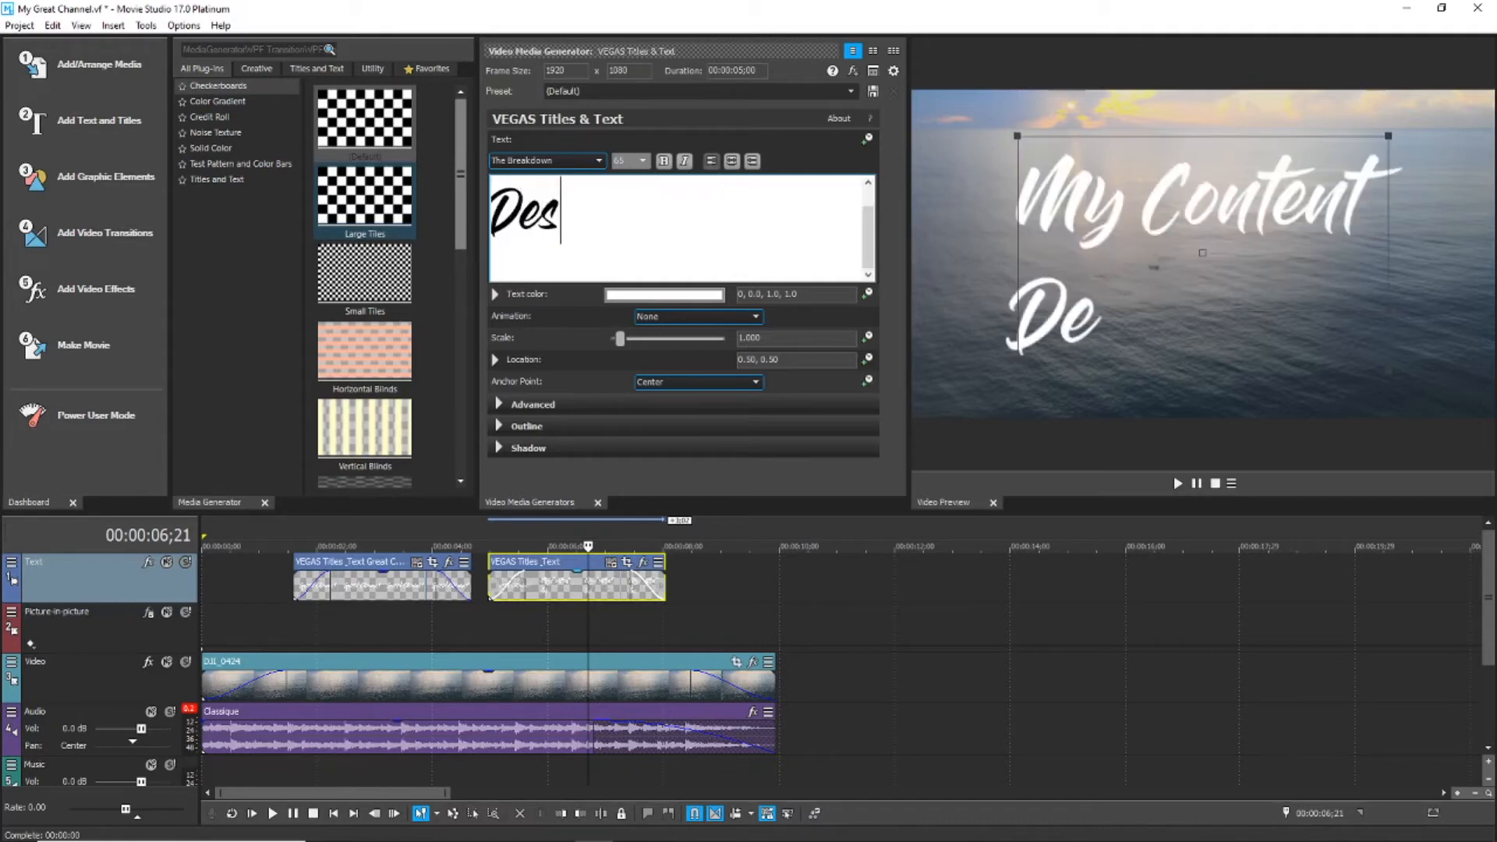
type("crio")
key("BackSpace")
key("BackSpace")
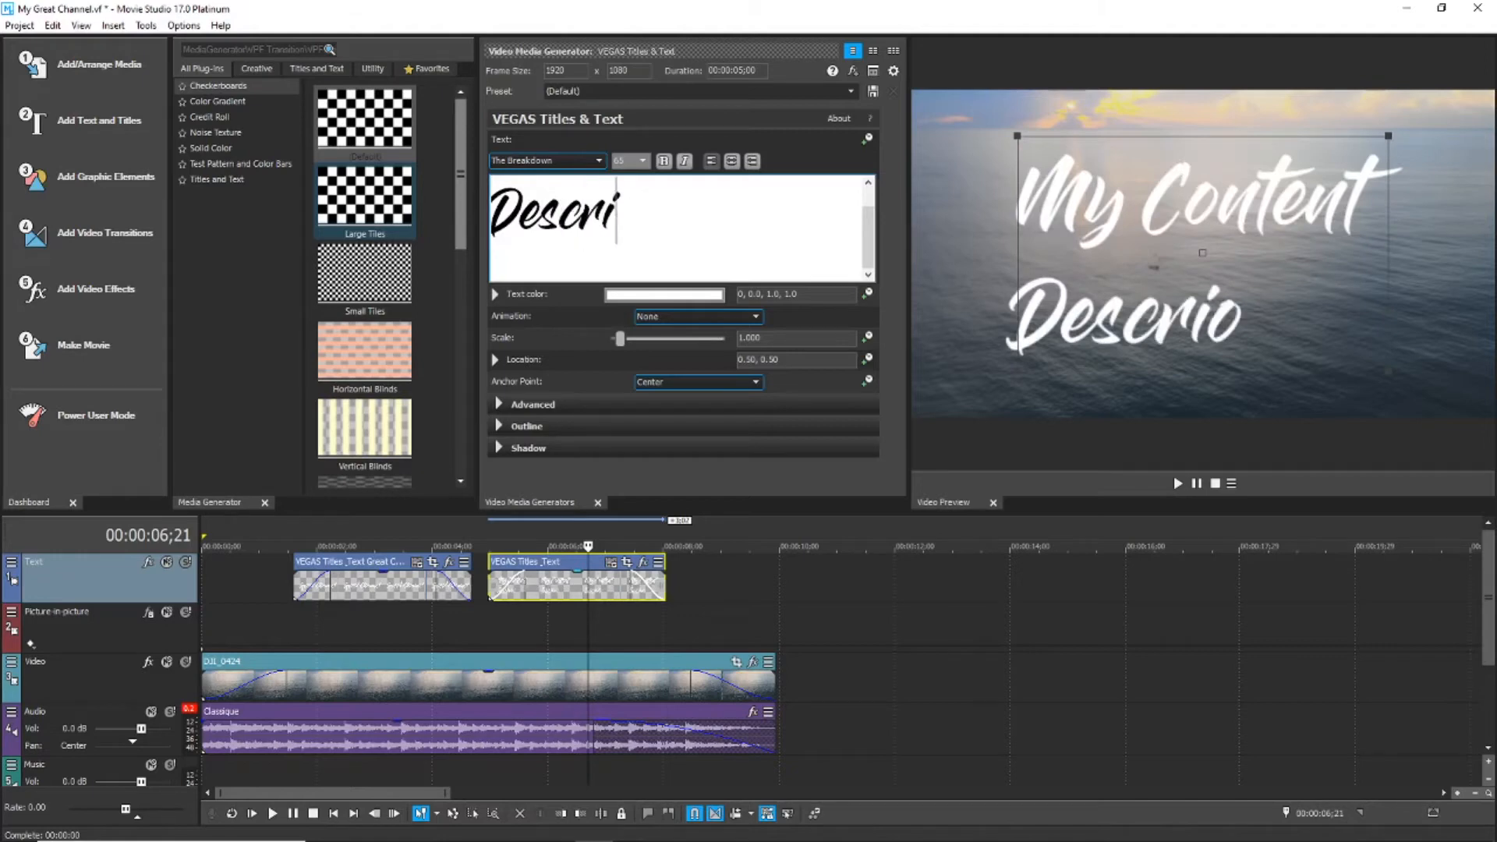
type("iption")
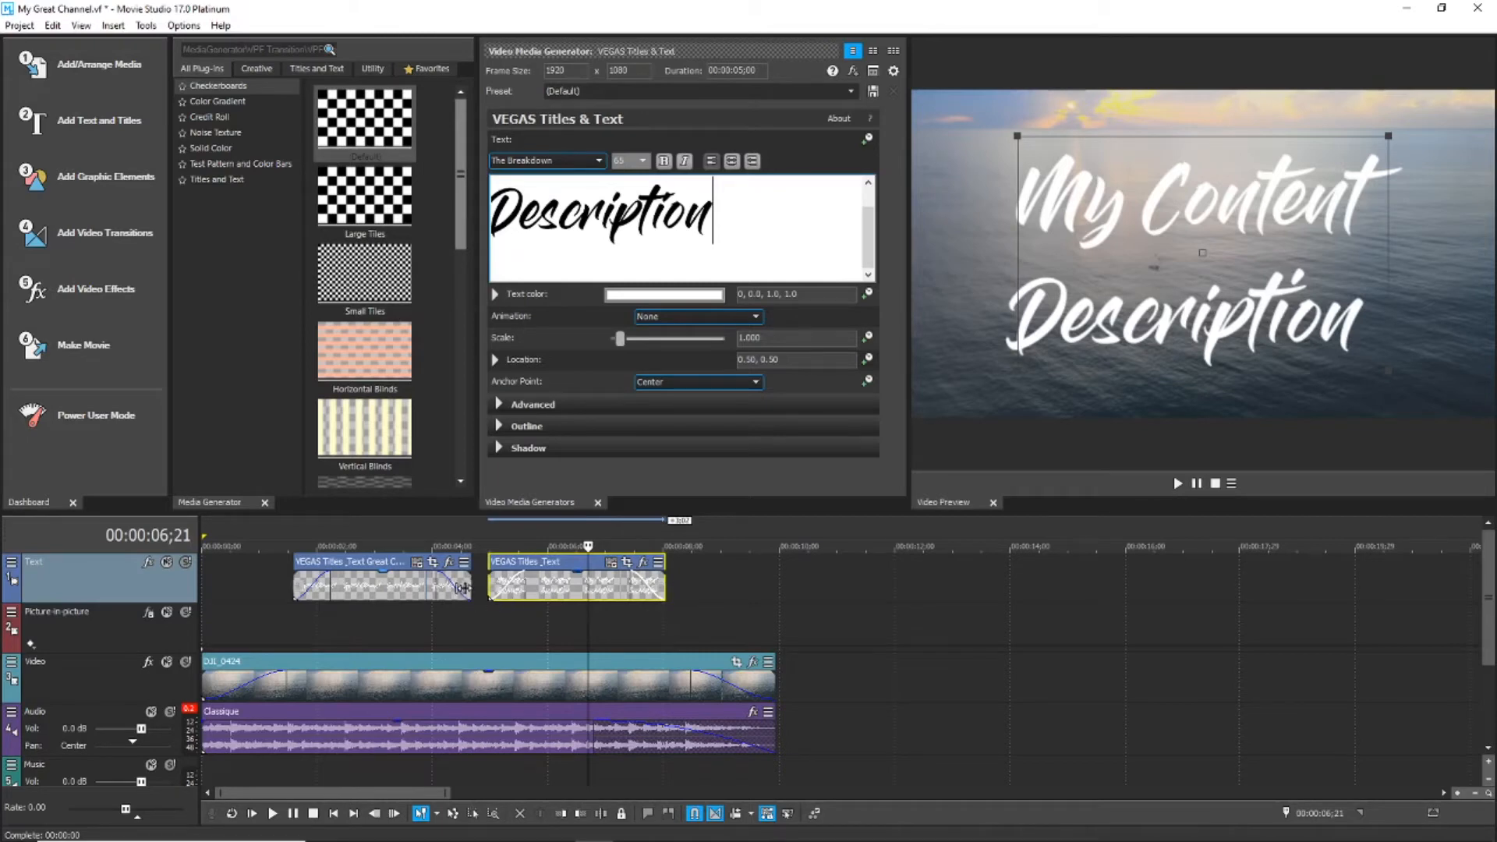
Shorten both title clips to about 2.4 seconds each and move the second one to start just after the first
left_click_drag(461, 587, 433, 586)
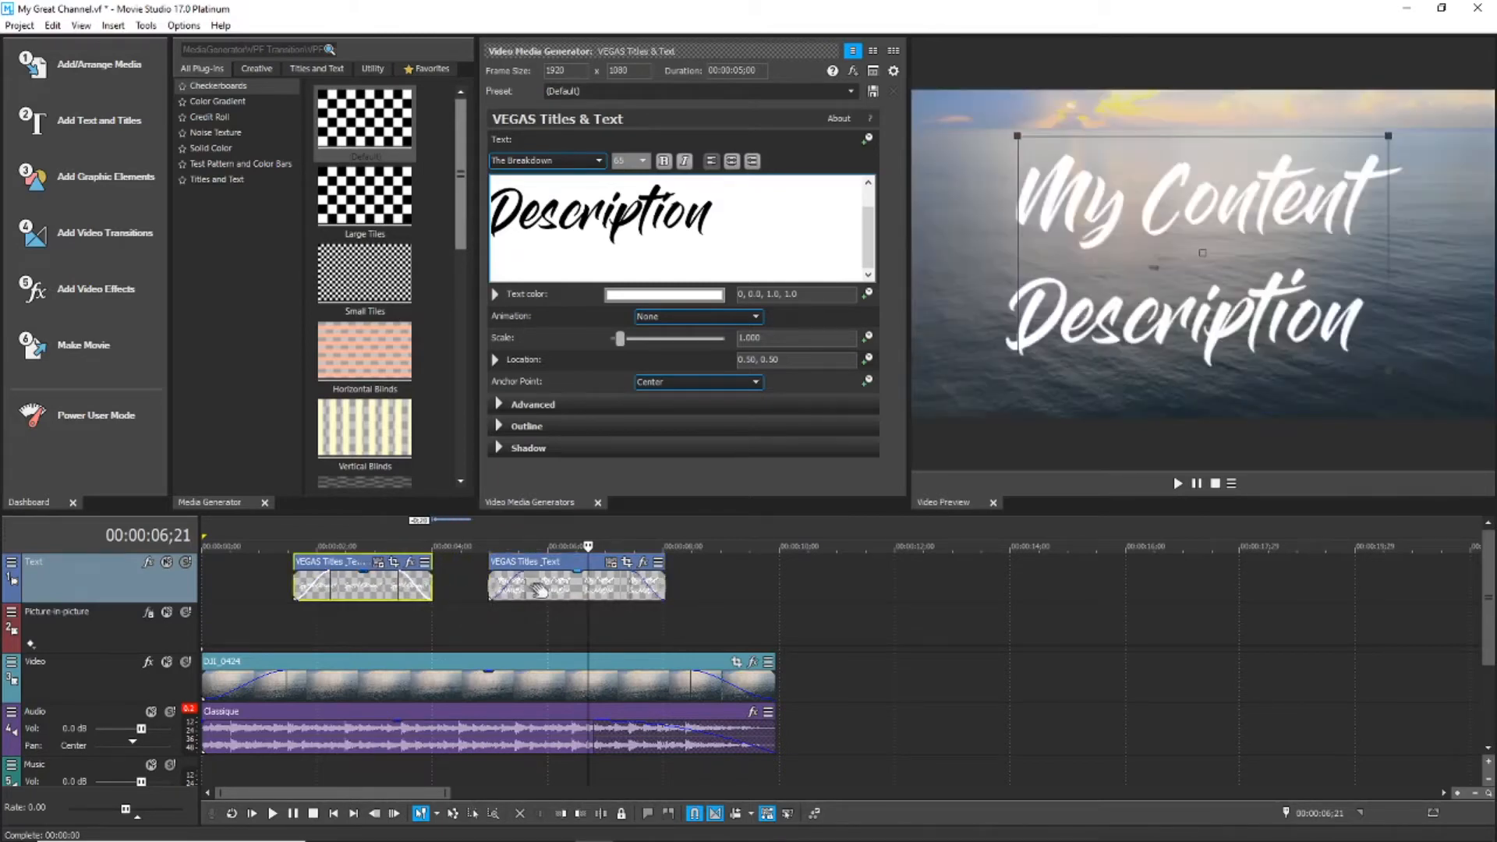
left_click_drag(539, 589, 489, 589)
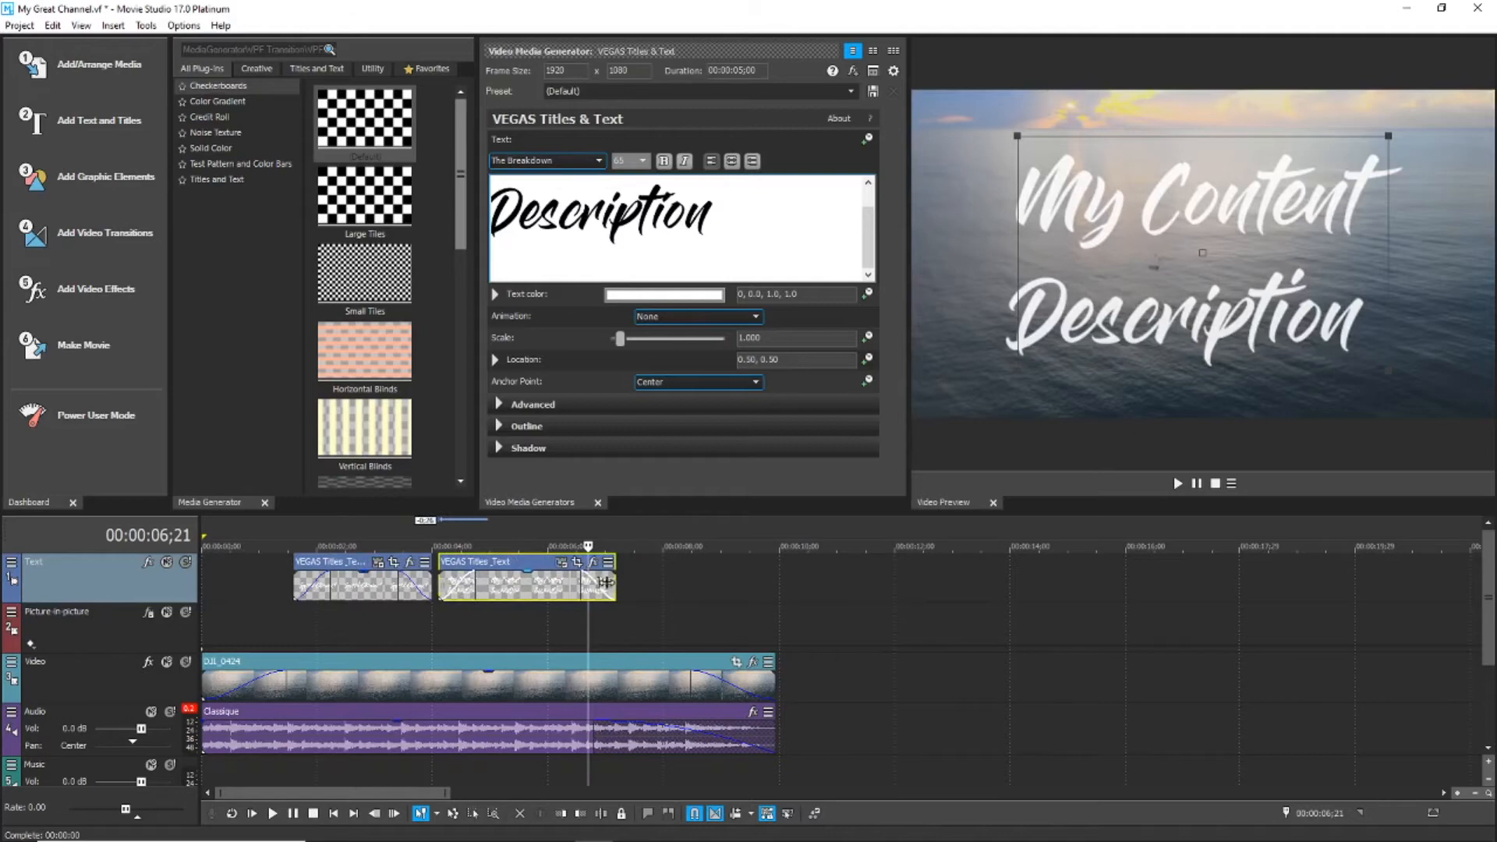
left_click_drag(605, 583, 574, 585)
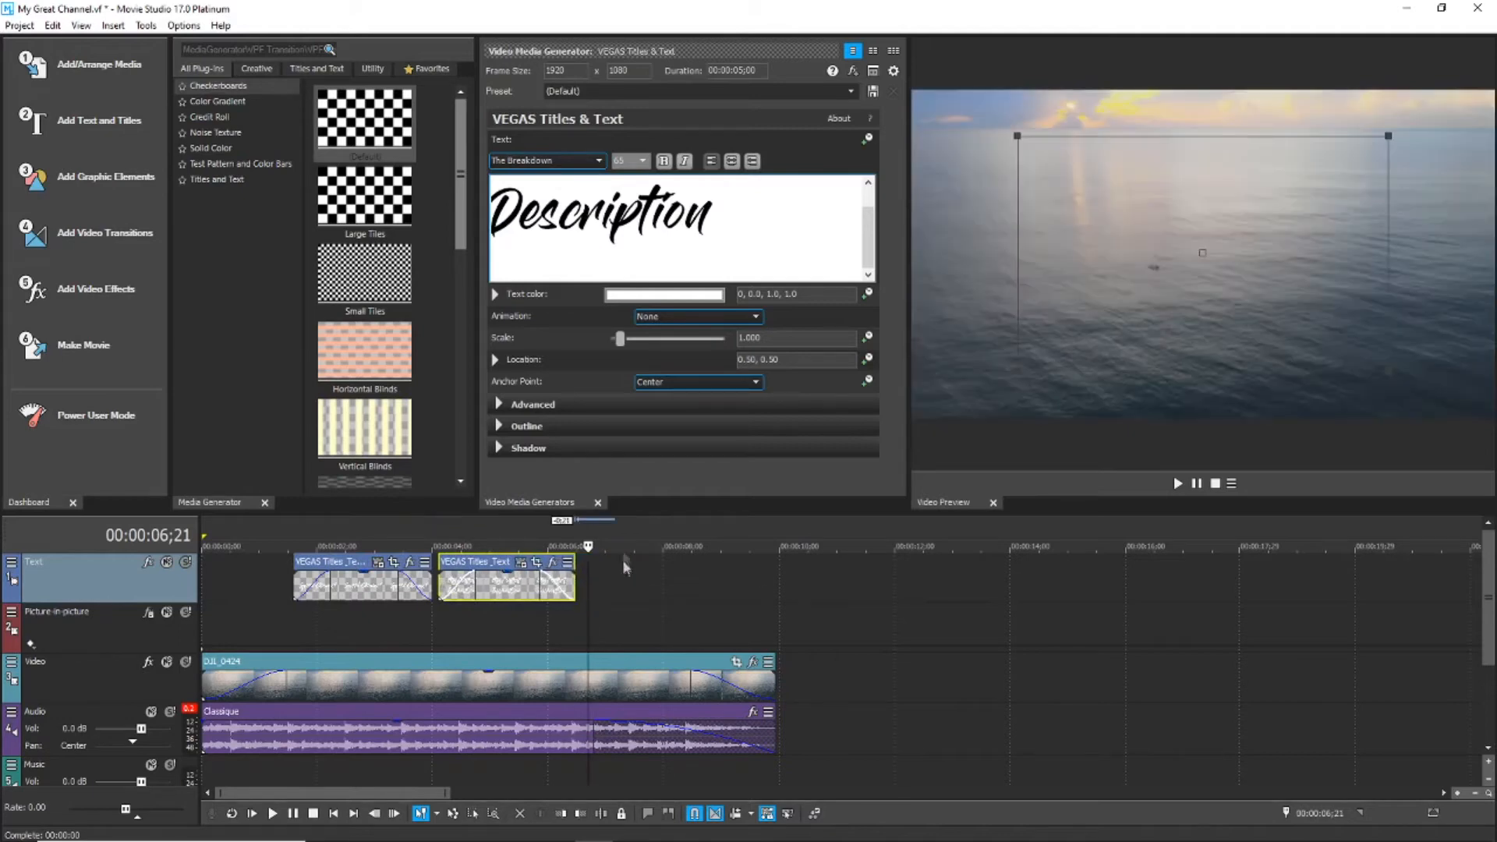
Paste another new copy of the "Great Channel" title at 00:00:06;21 and shorten it to about 2 seconds
key("ctrl+v")
left_click(856, 354)
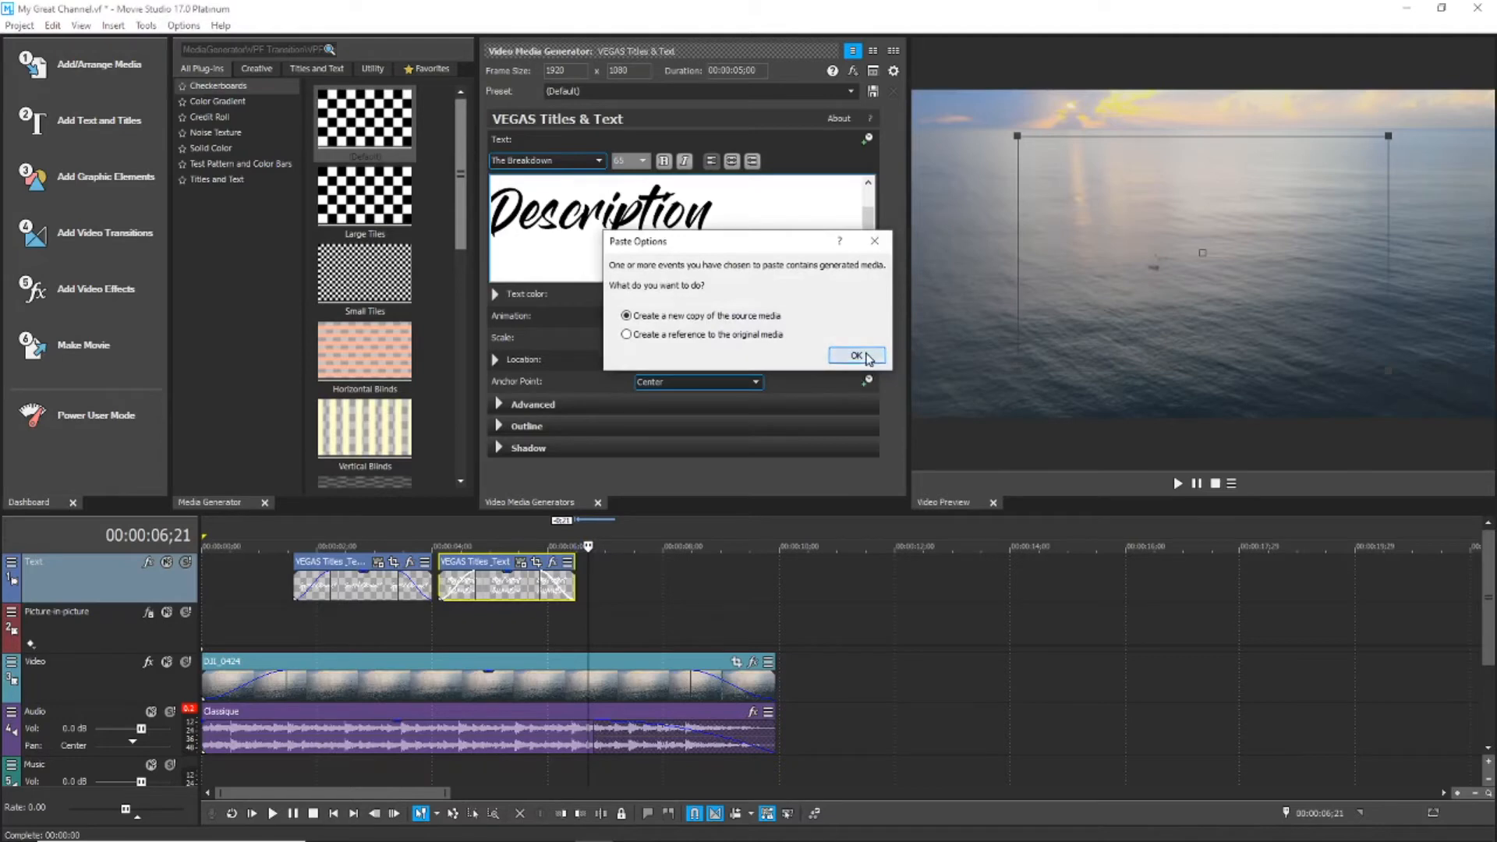
left_click_drag(763, 586, 705, 586)
Clear the "Great Channel" text from the third title clip
left_click(649, 566)
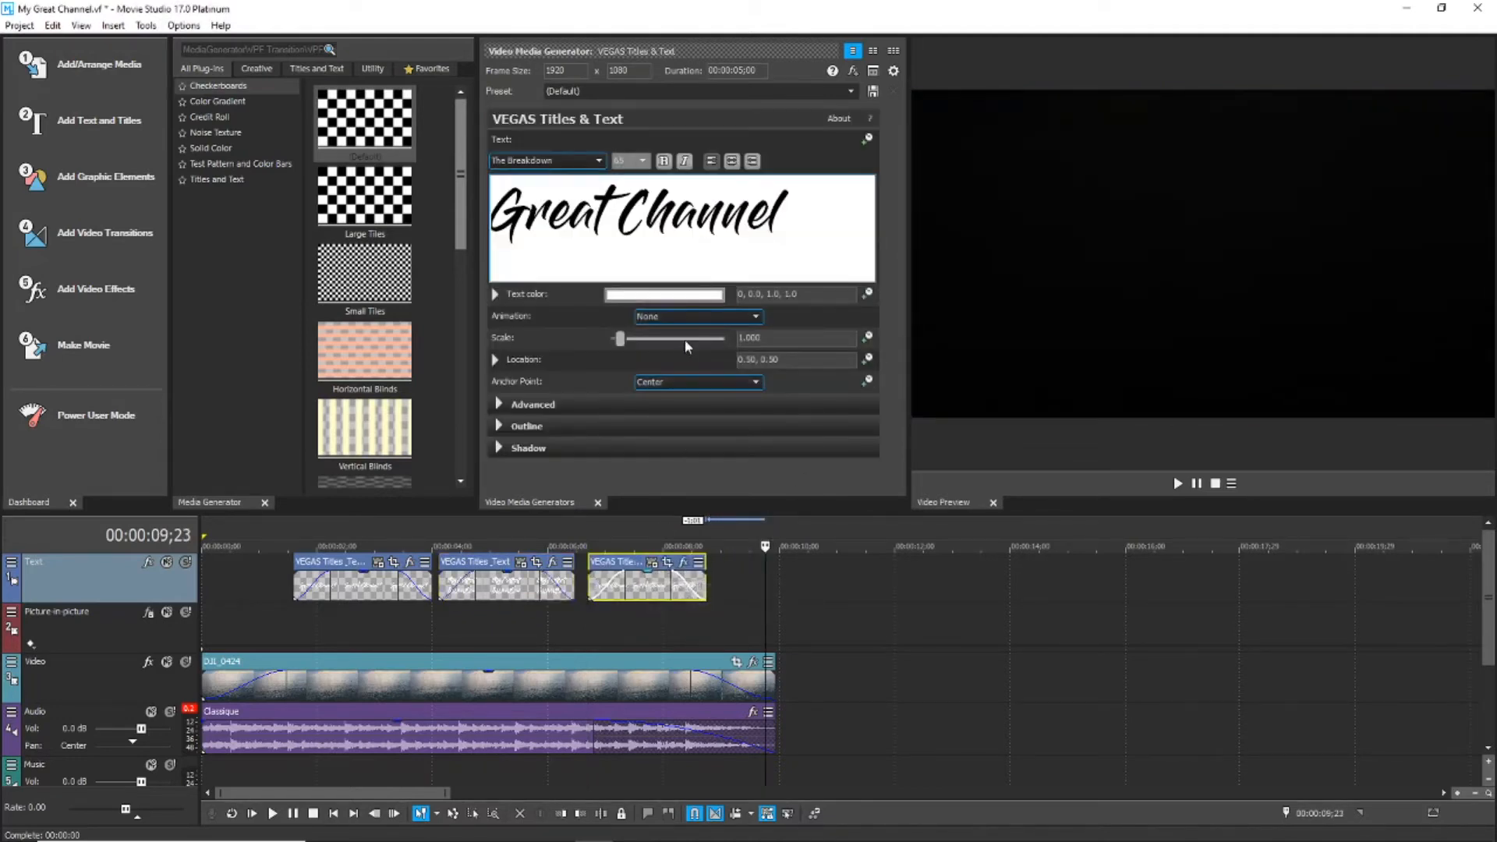
left_click(789, 233)
key("ctrl+a")
left_click(644, 546)
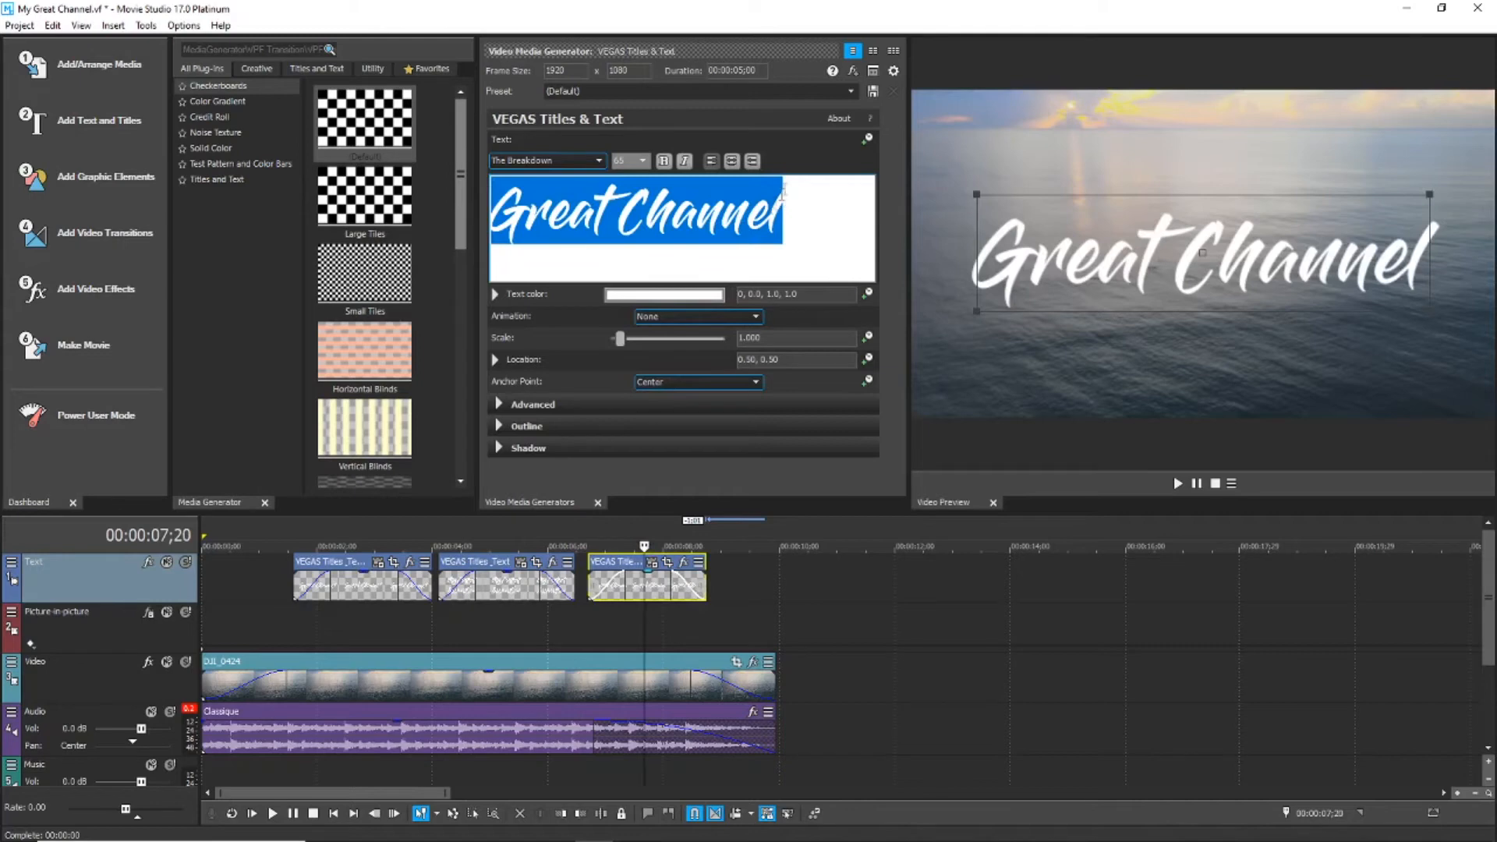
left_click(789, 196)
key("BackSpace")
key("BackSpace")
key("BackSpace")
key("BackSpace")
key("BackSpace")
key("BackSpace")
key("BackSpace")
key("BackSpace")
key("BackSpace")
key("BackSpace")
key("BackSpace")
key("BackSpace")
key("BackSpace")
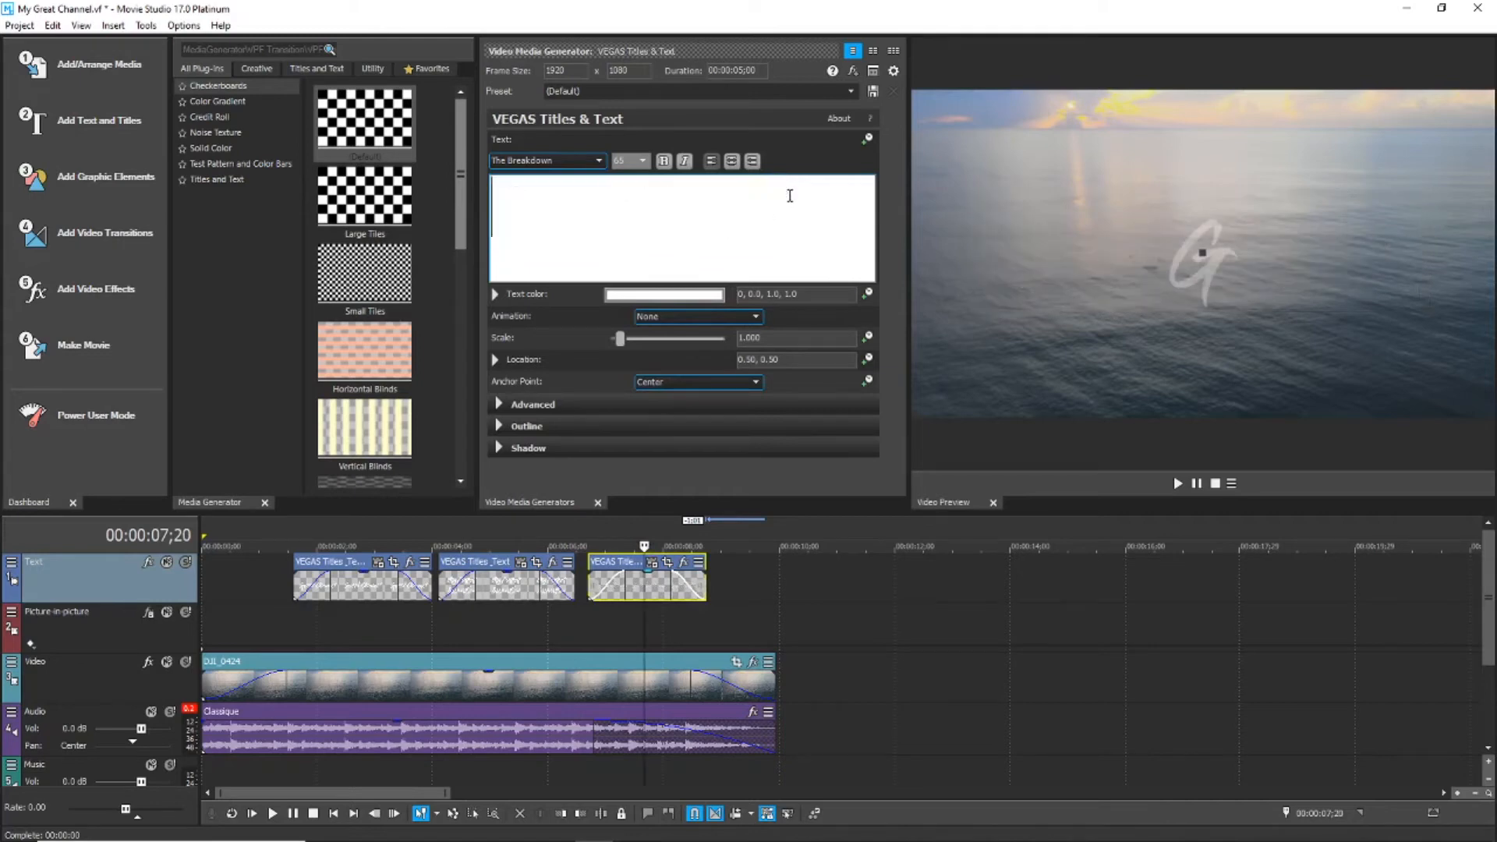
type("Pl")
key("BackSpace")
key("BackSpace")
type("S")
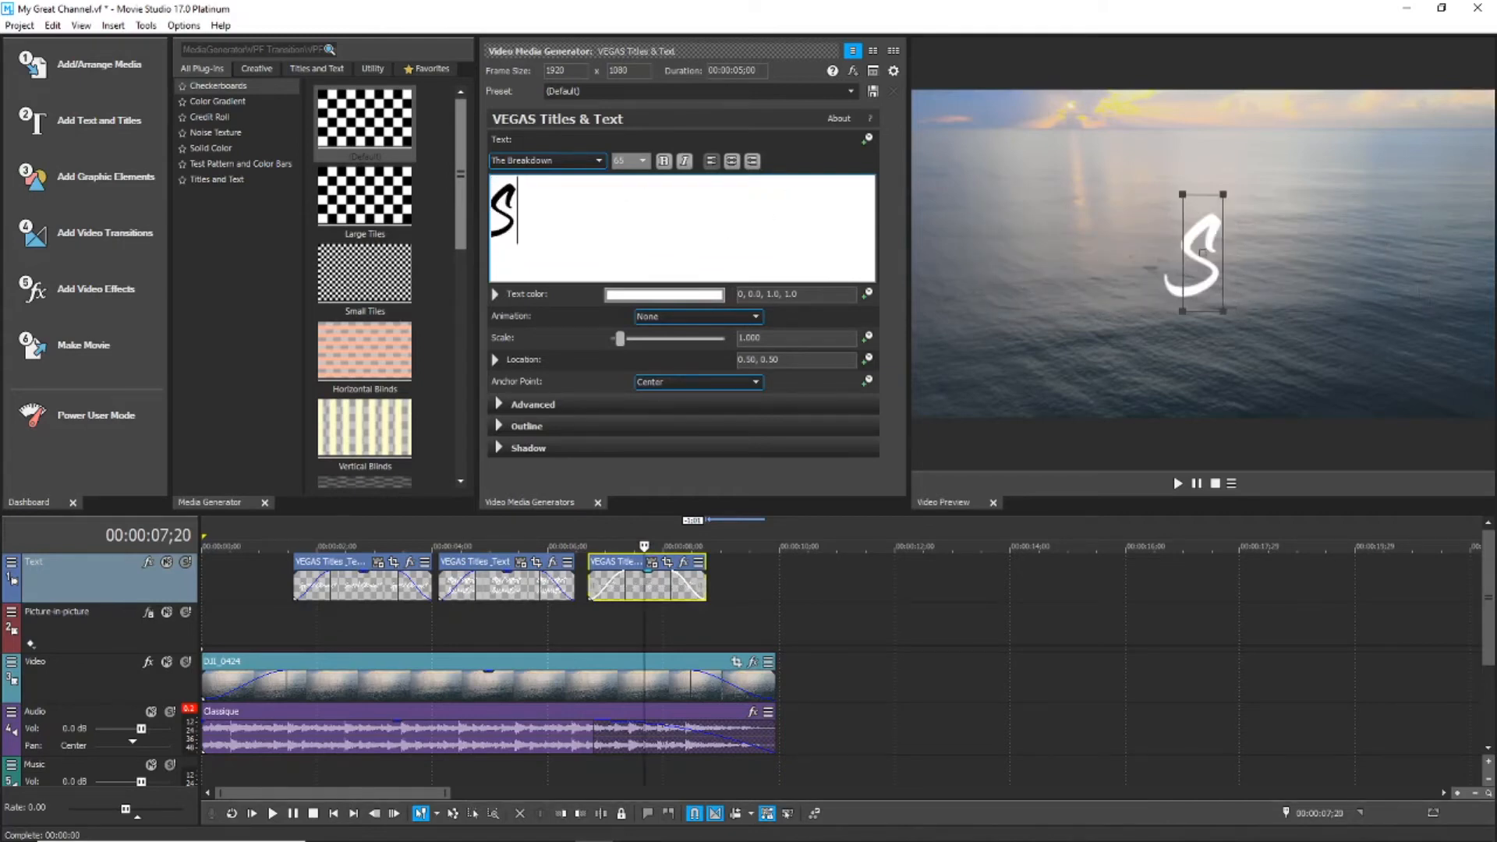
type("ubsc")
key("BackSpace")
key("BackSpace")
key("BackSpace")
key("BackSpace")
key("BackSpace")
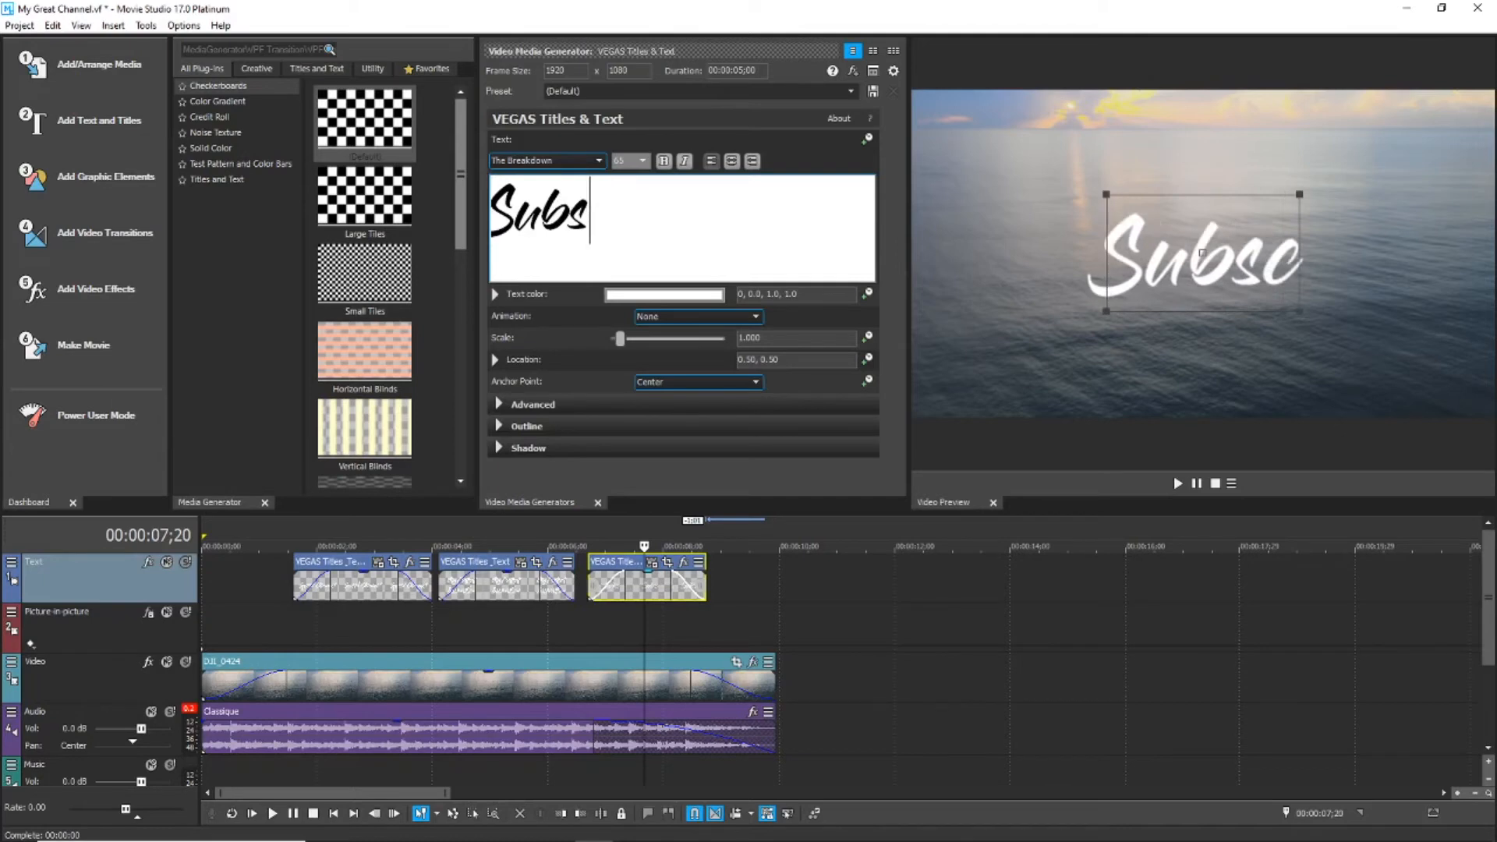
Enter "Please Subscribe" as the third title's text and set its font size to 36
type("Please")
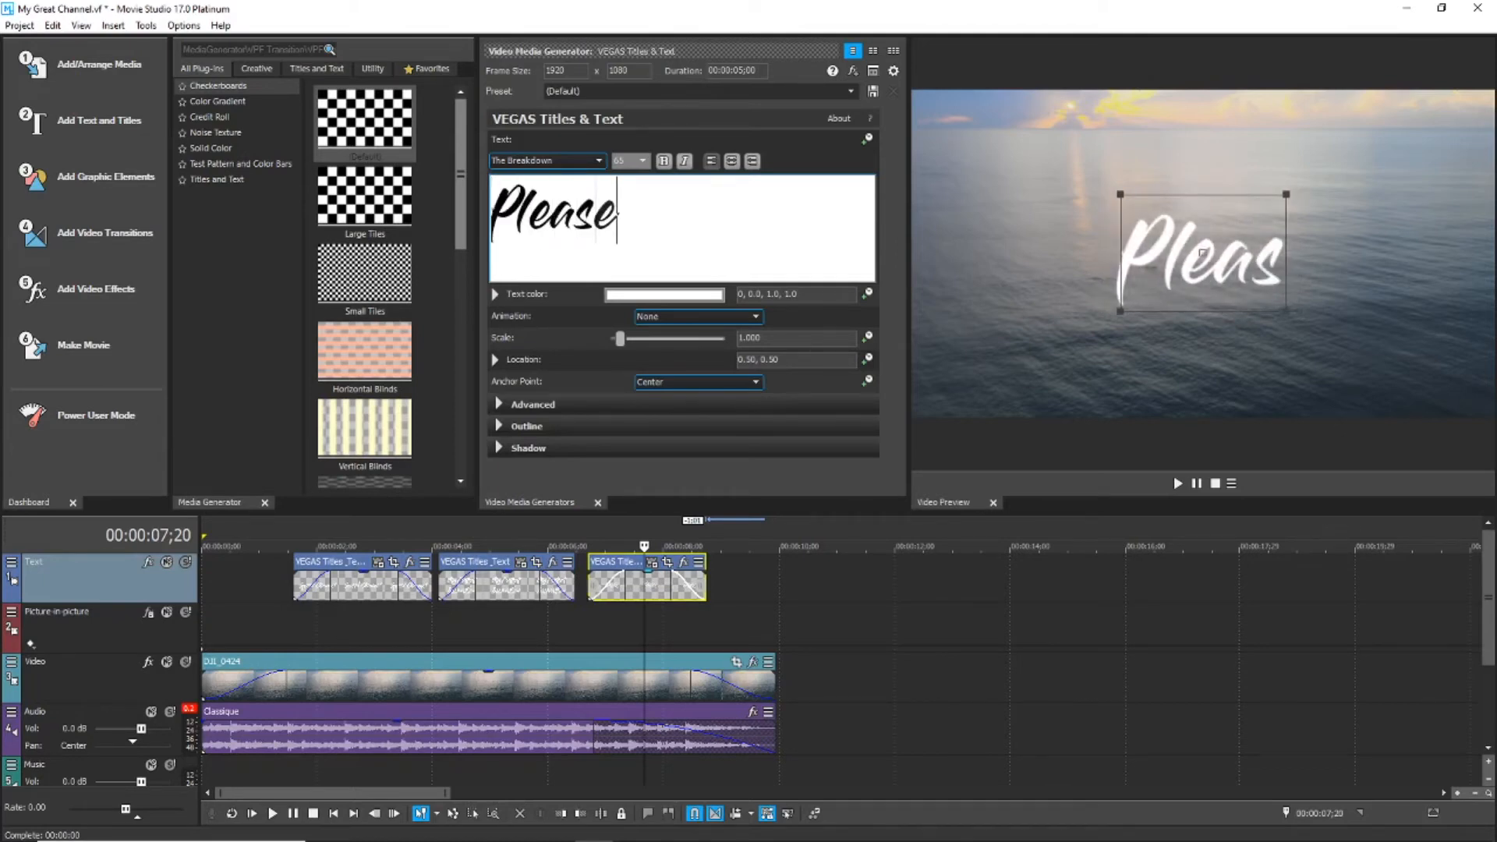
type(" Subscri")
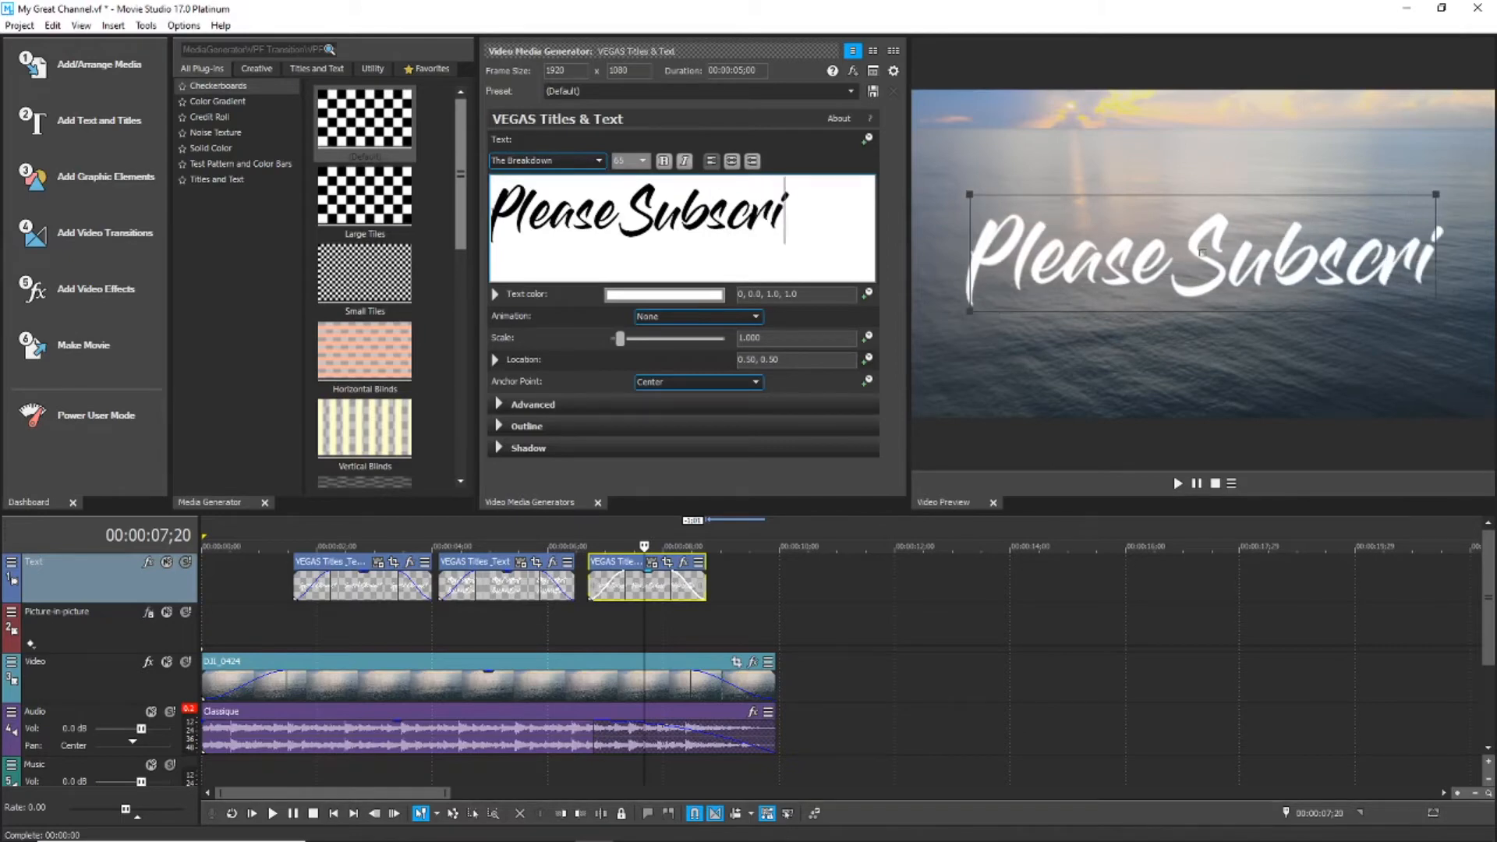
type("be")
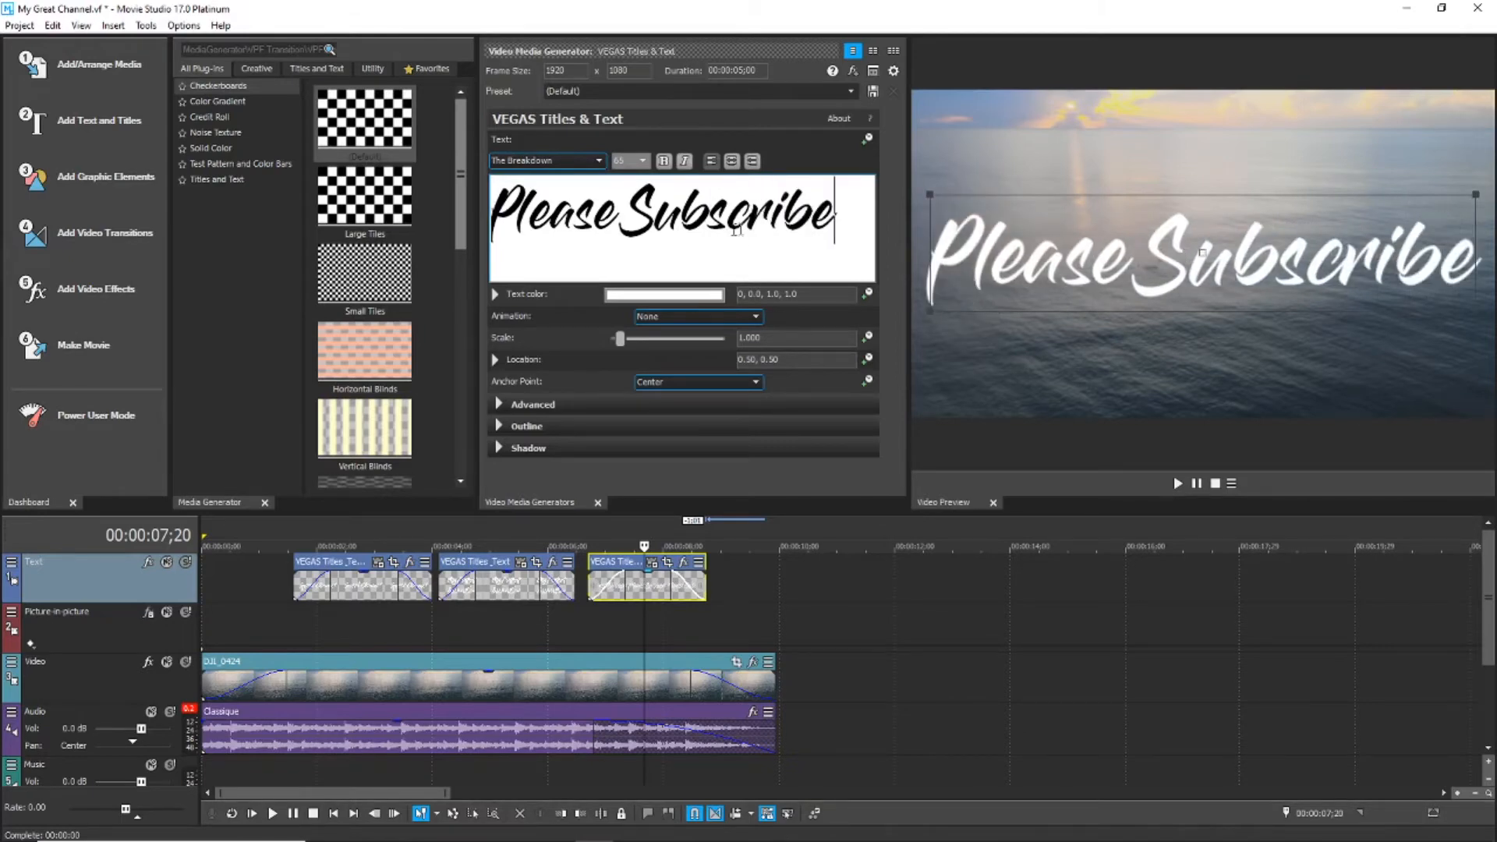
left_click_drag(834, 211, 407, 237)
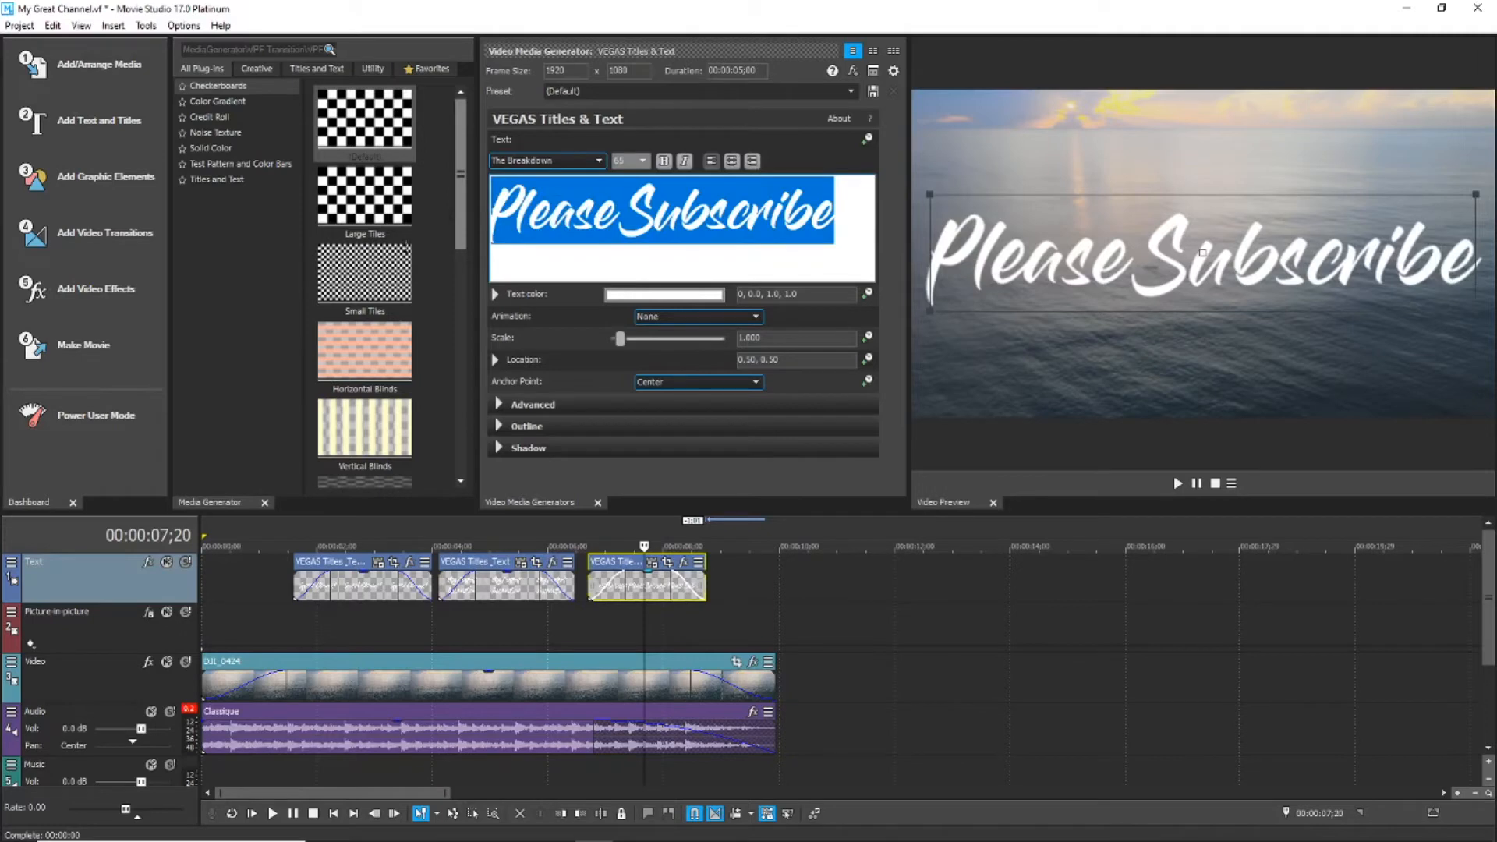
left_click(642, 160)
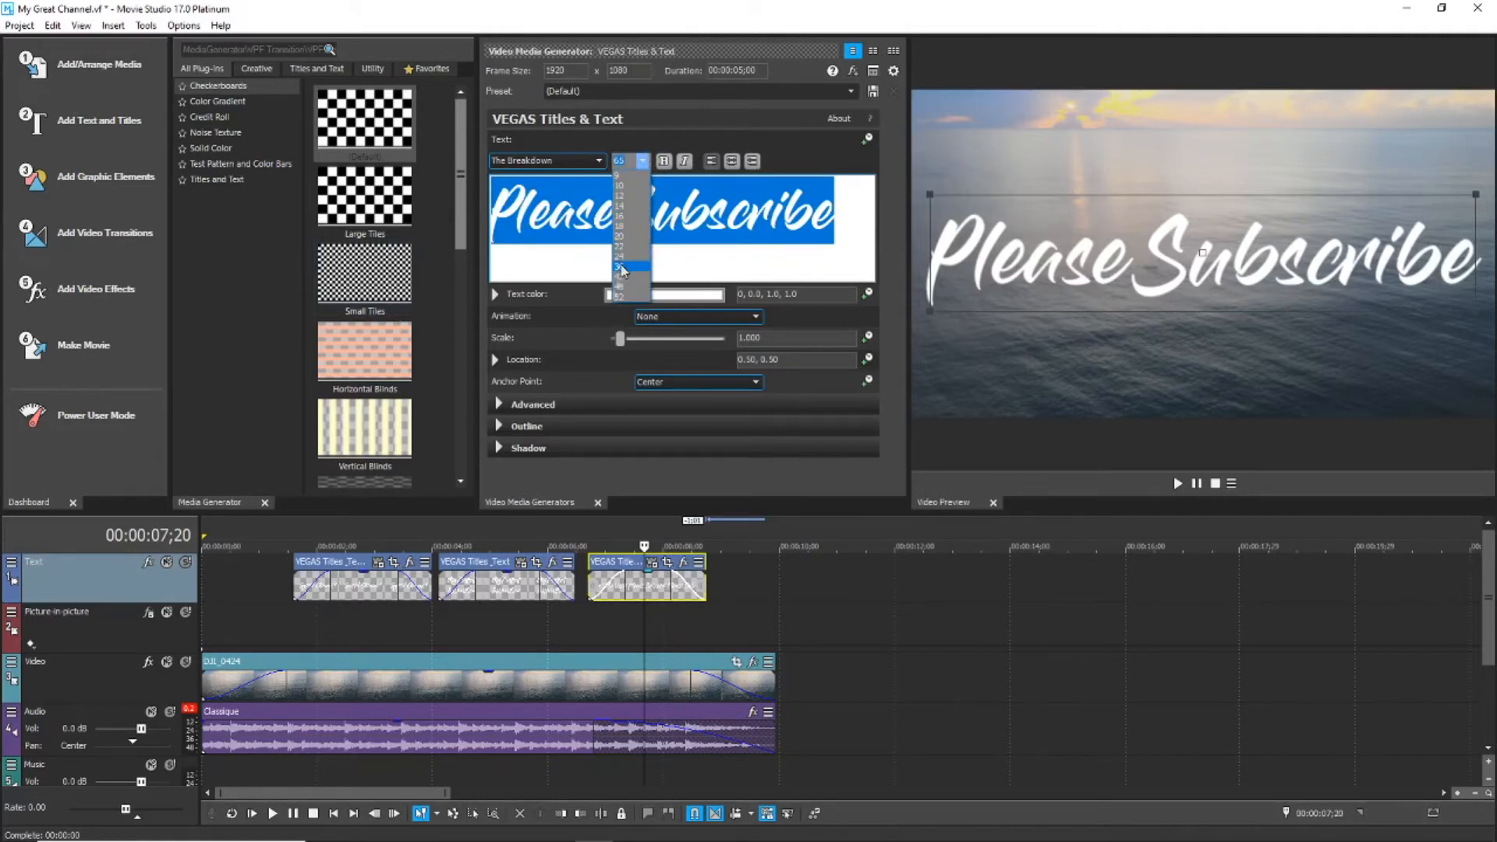
left_click(621, 267)
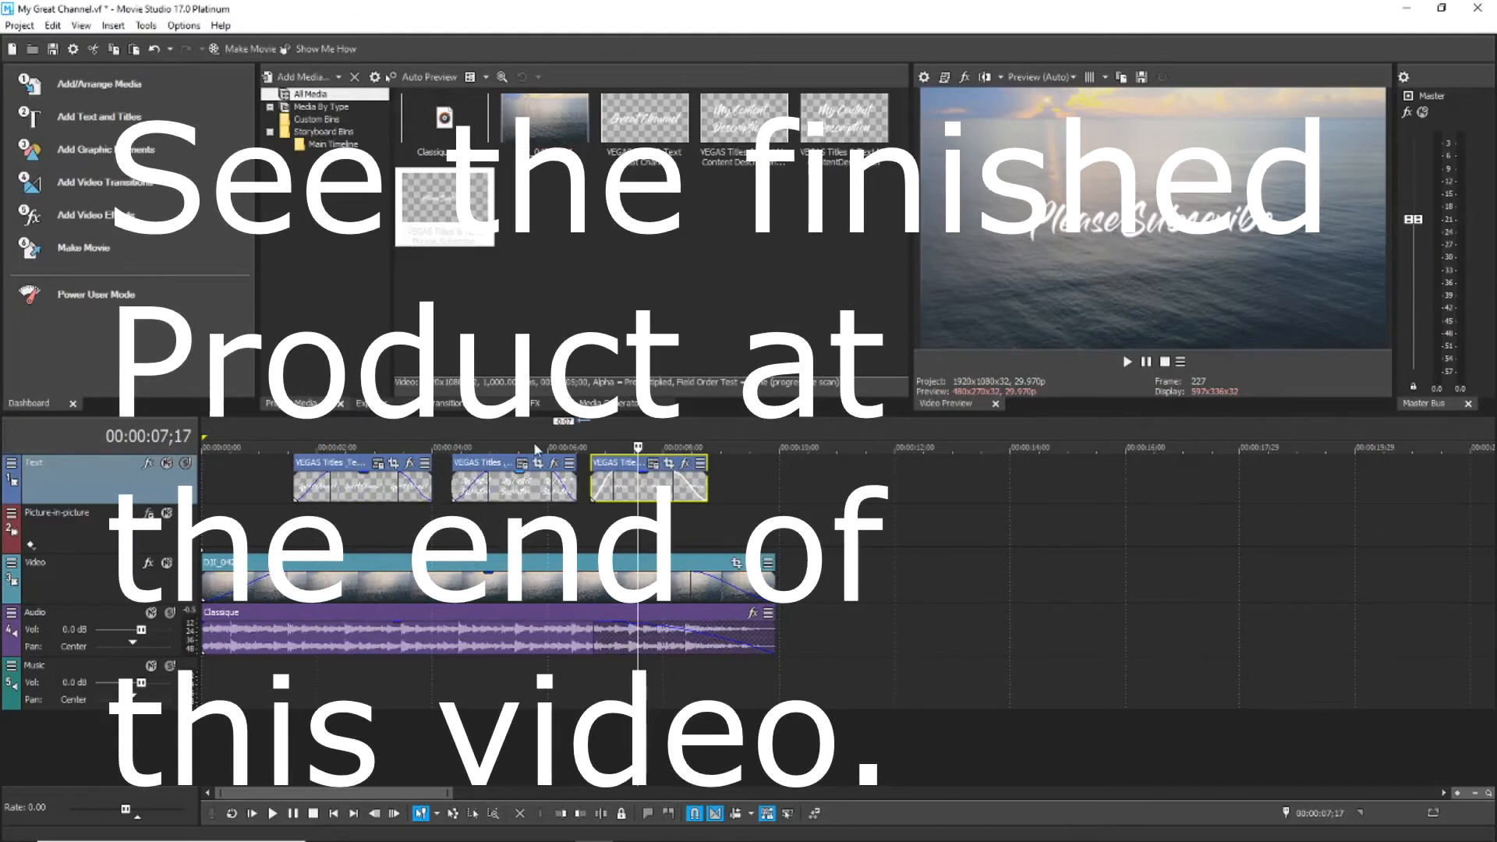
Set the font size of the second title's entire "My Content Description" text to 36, after trying 24
left_click(534, 473)
left_click(523, 466)
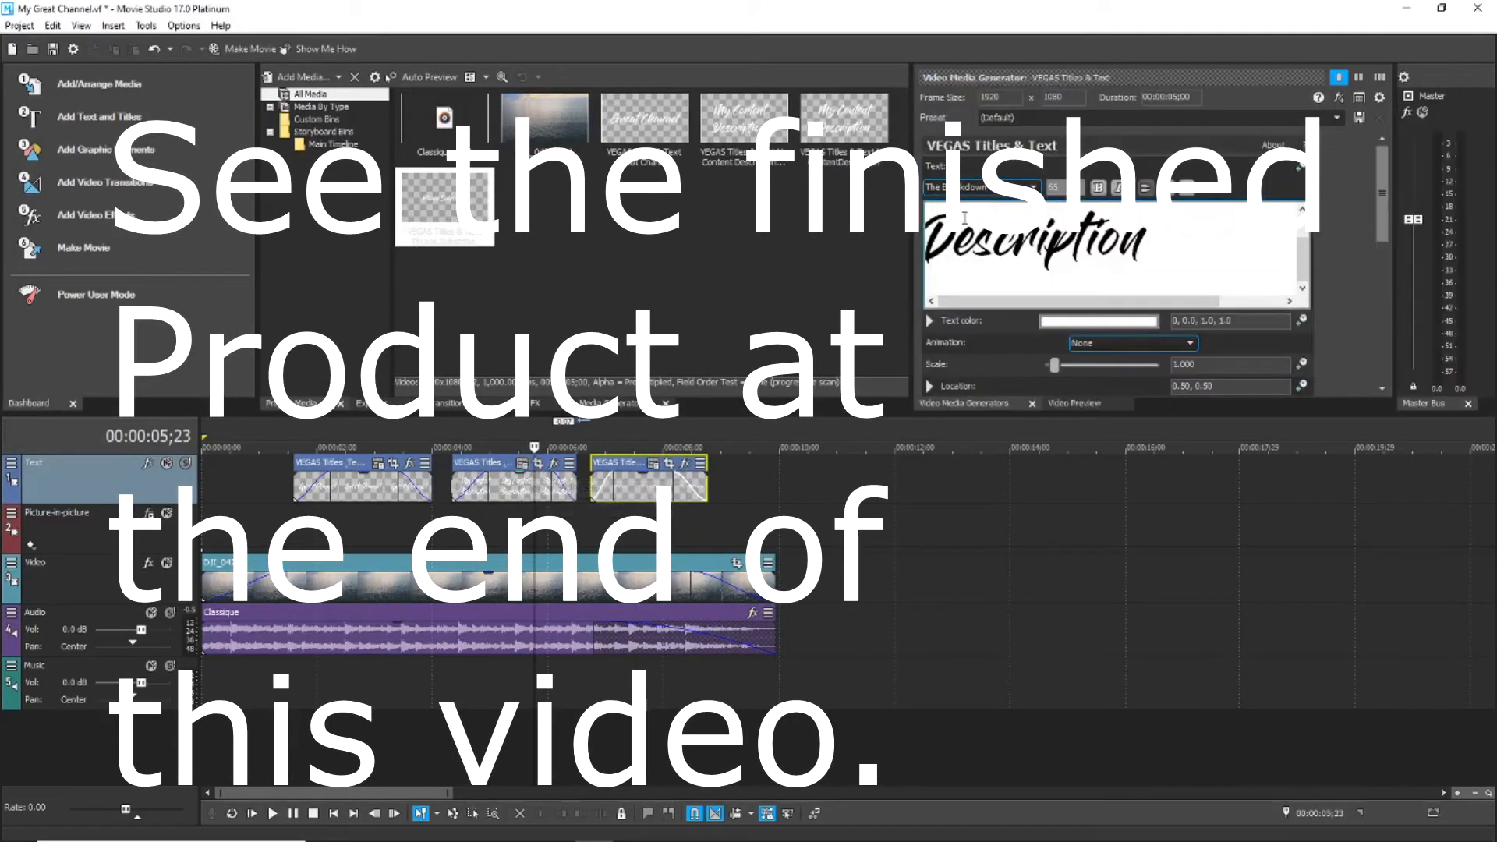
left_click(1107, 403)
left_click(1004, 403)
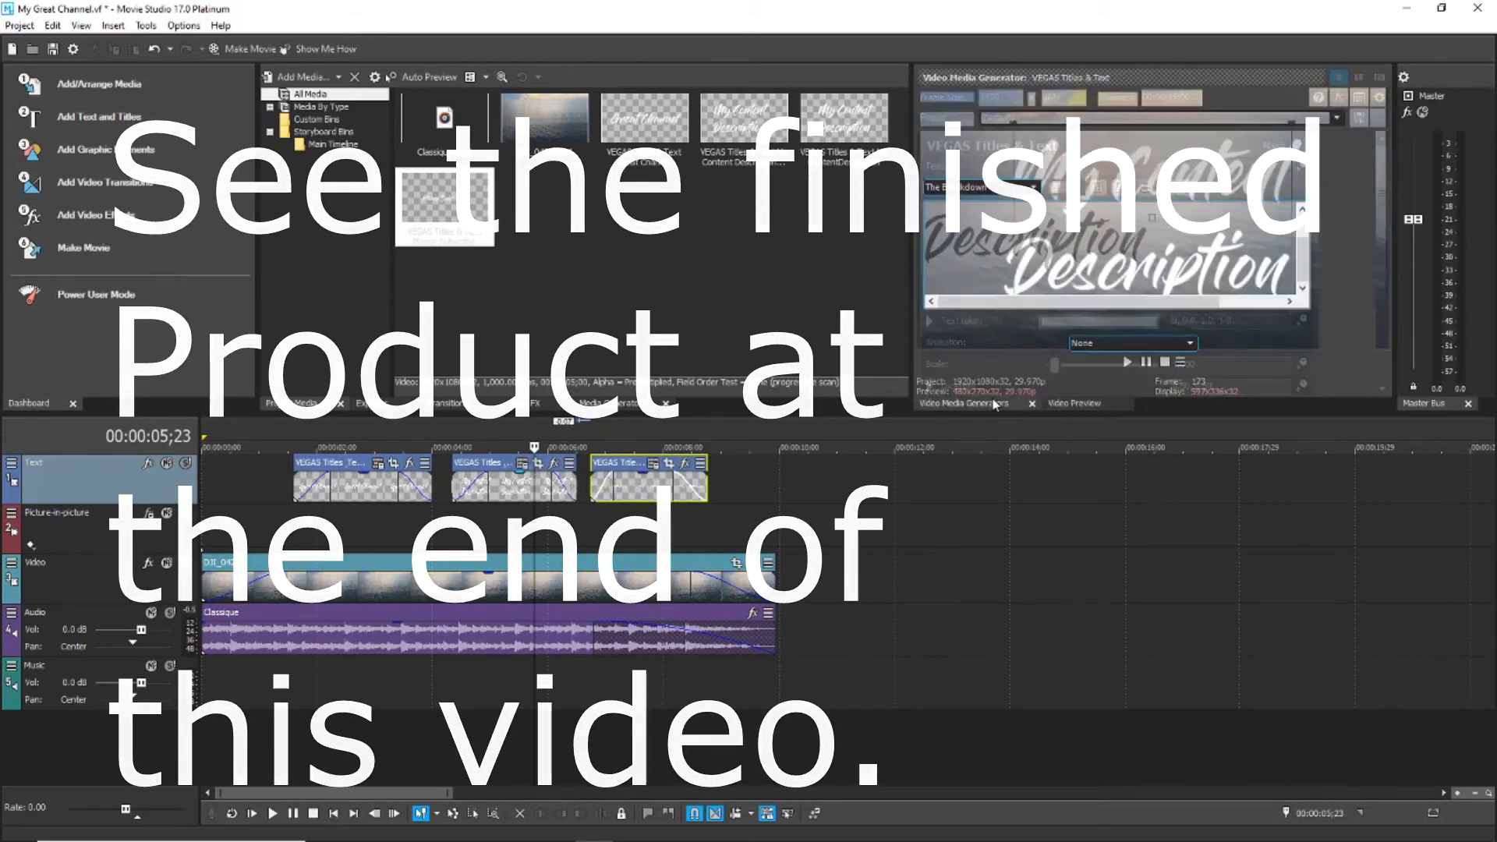
key("ctrl+a")
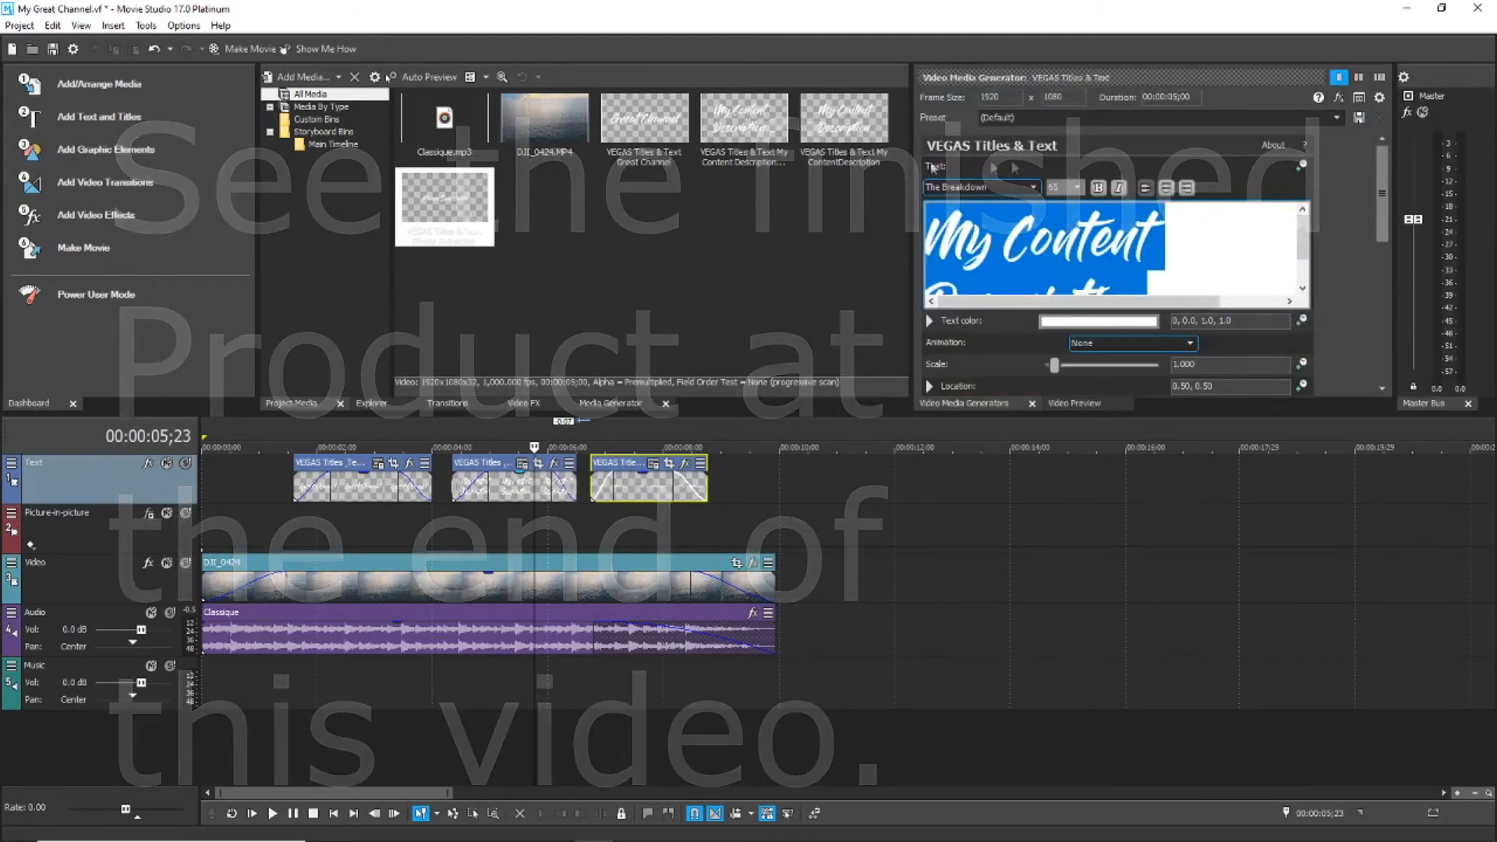
left_click(1076, 188)
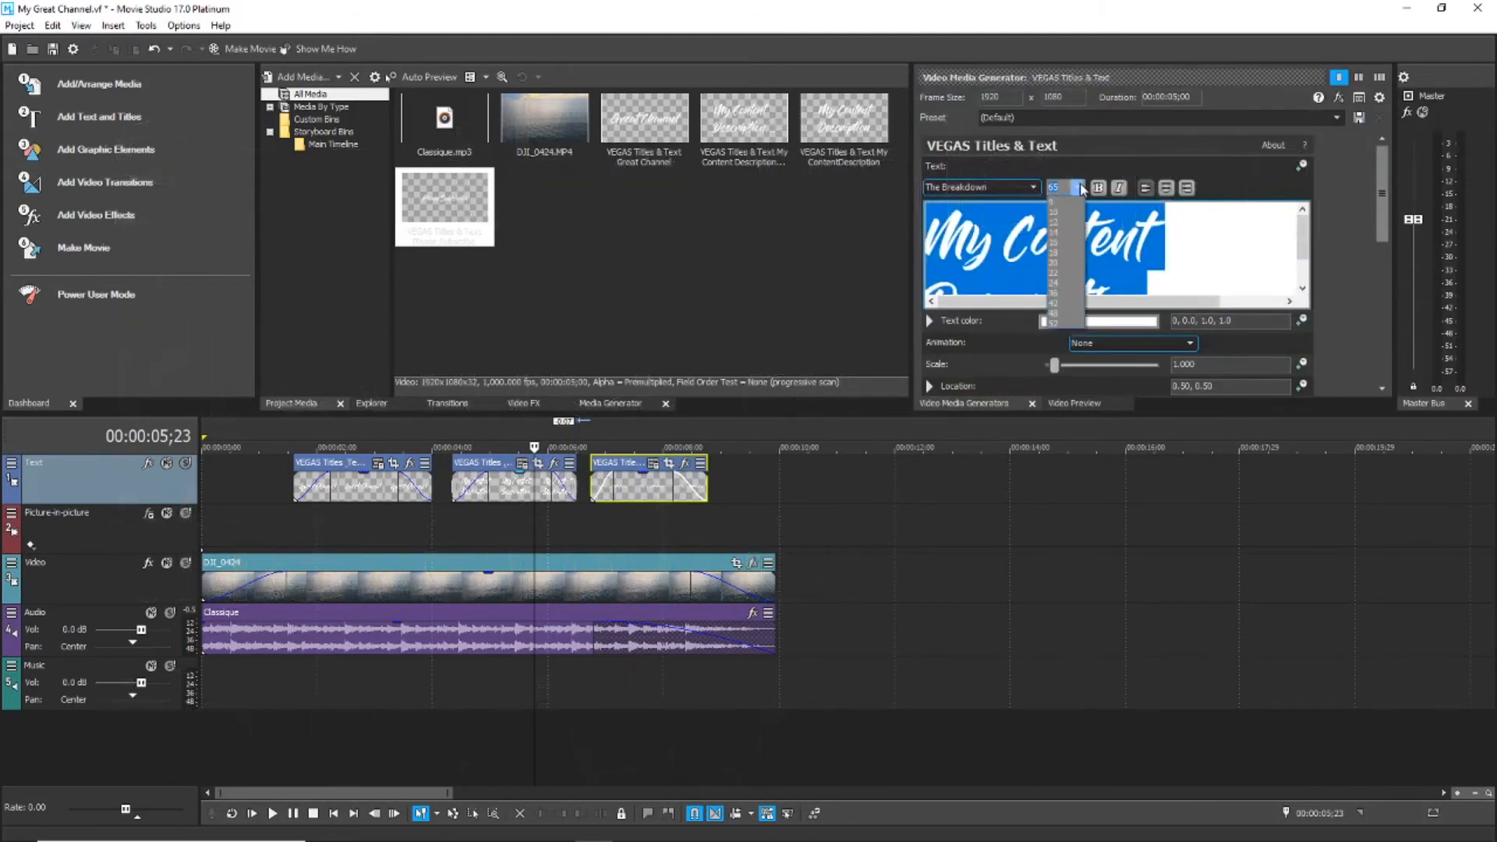
left_click(1053, 282)
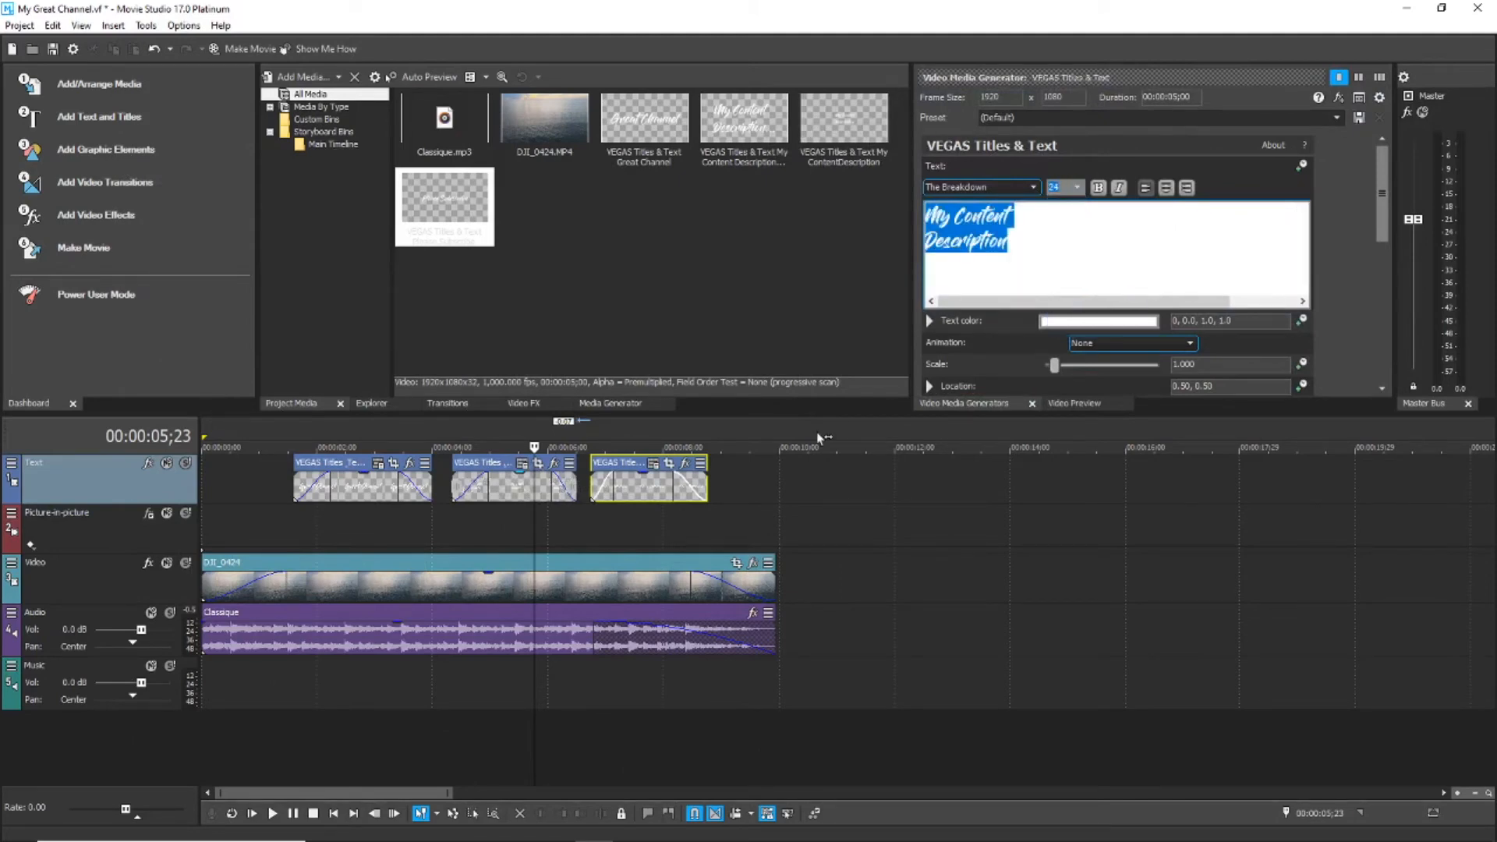
left_click(1077, 188)
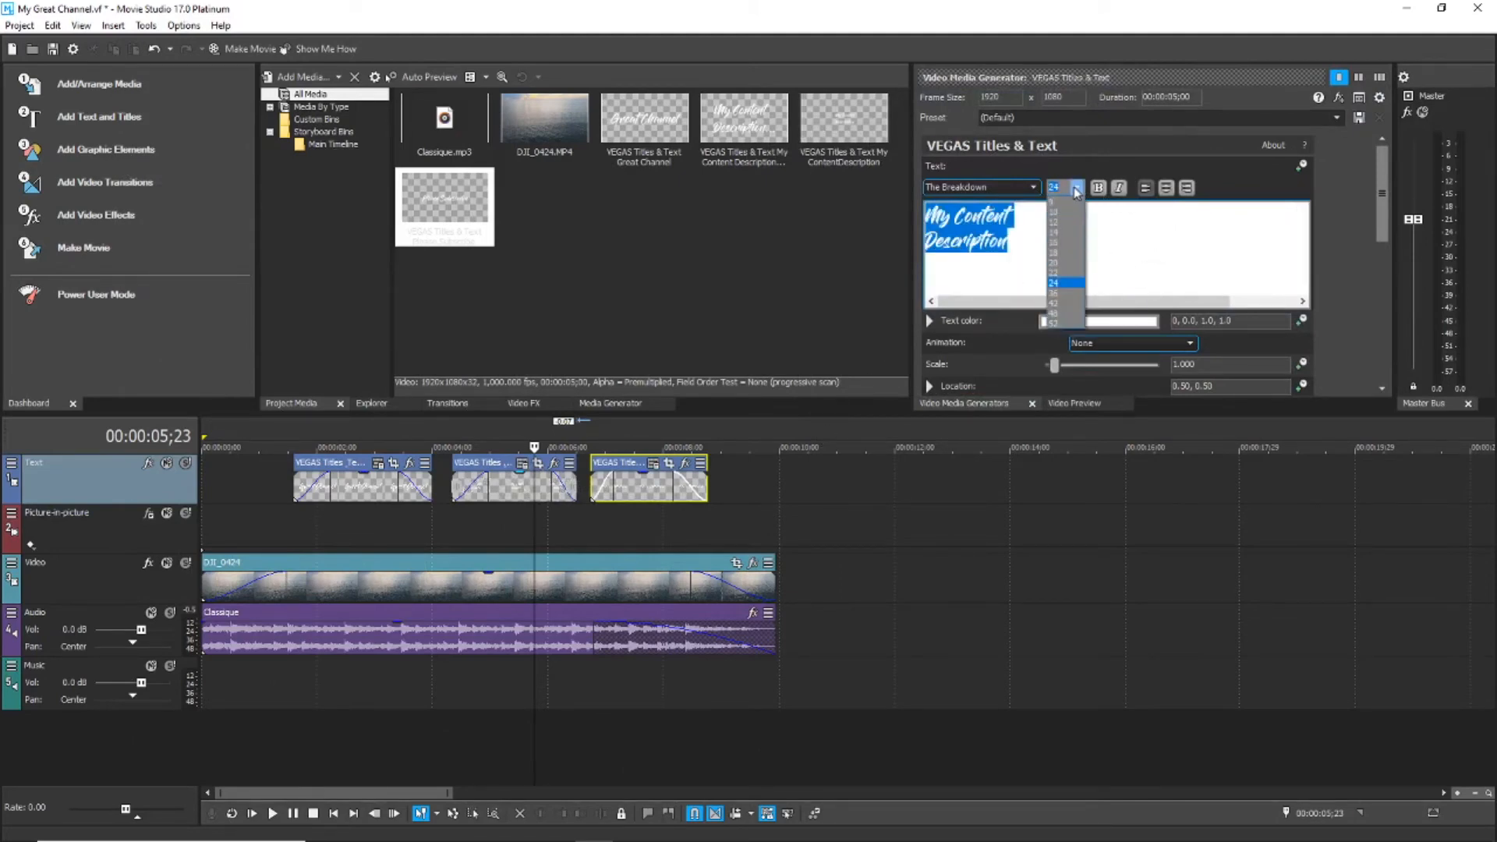
left_click(1053, 292)
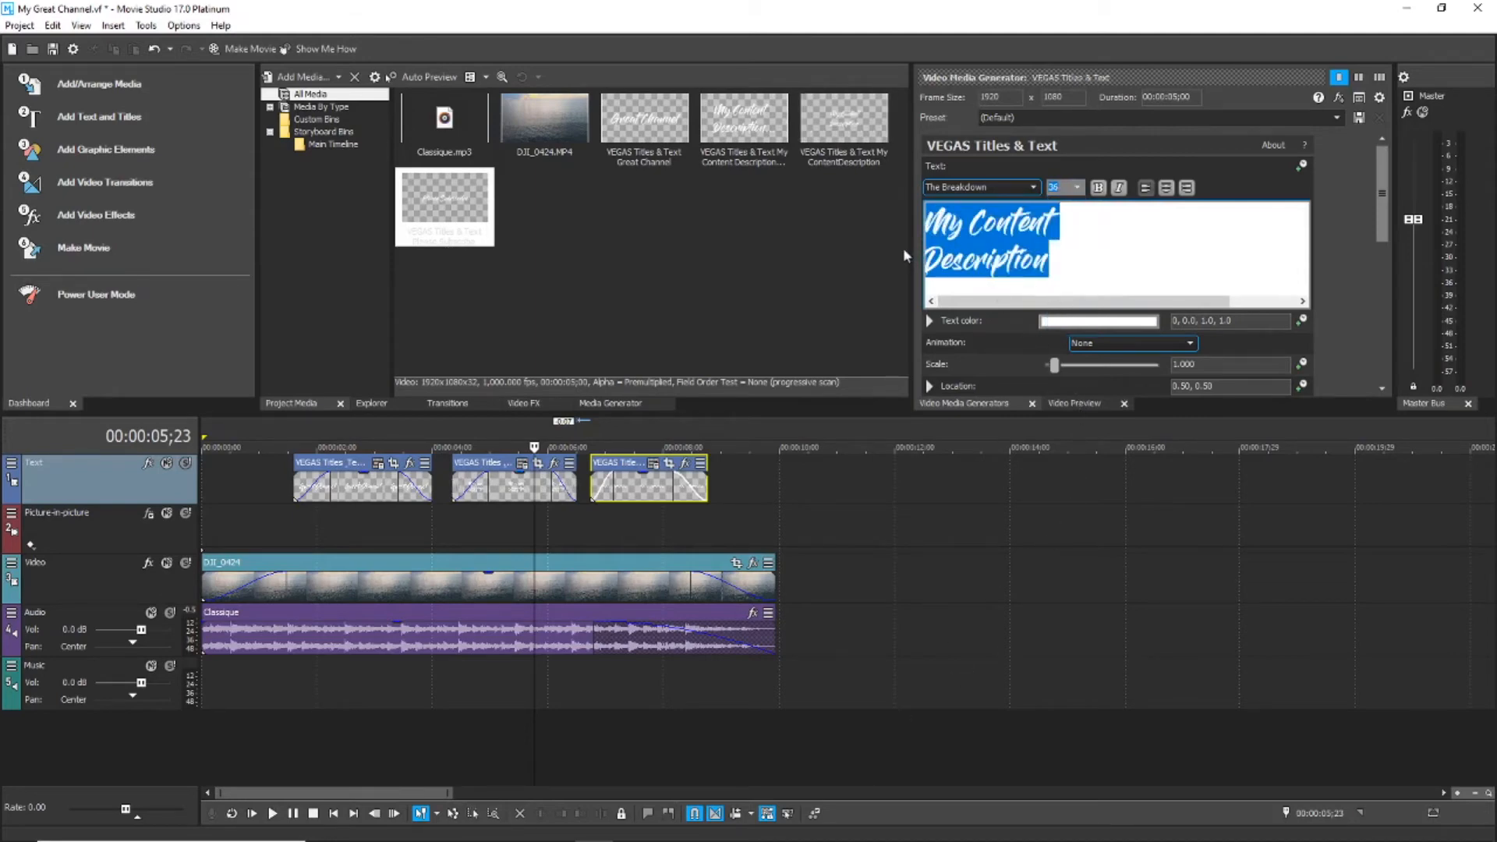
Join the second title's text into one line reading "My Content Description" and bring back the video preview
left_click(930, 259)
key("BackSpace")
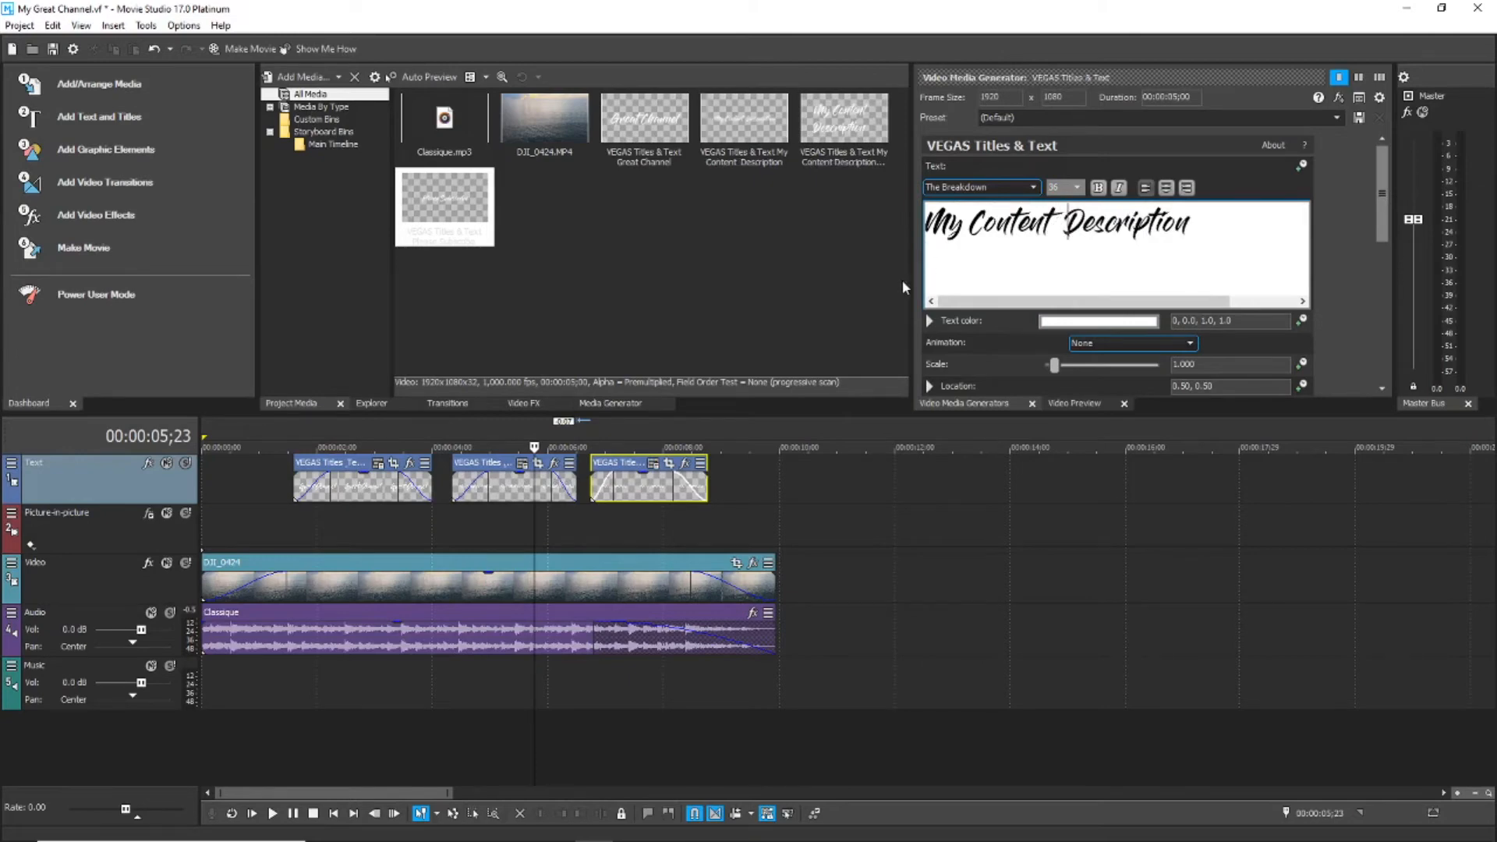
left_click(1080, 404)
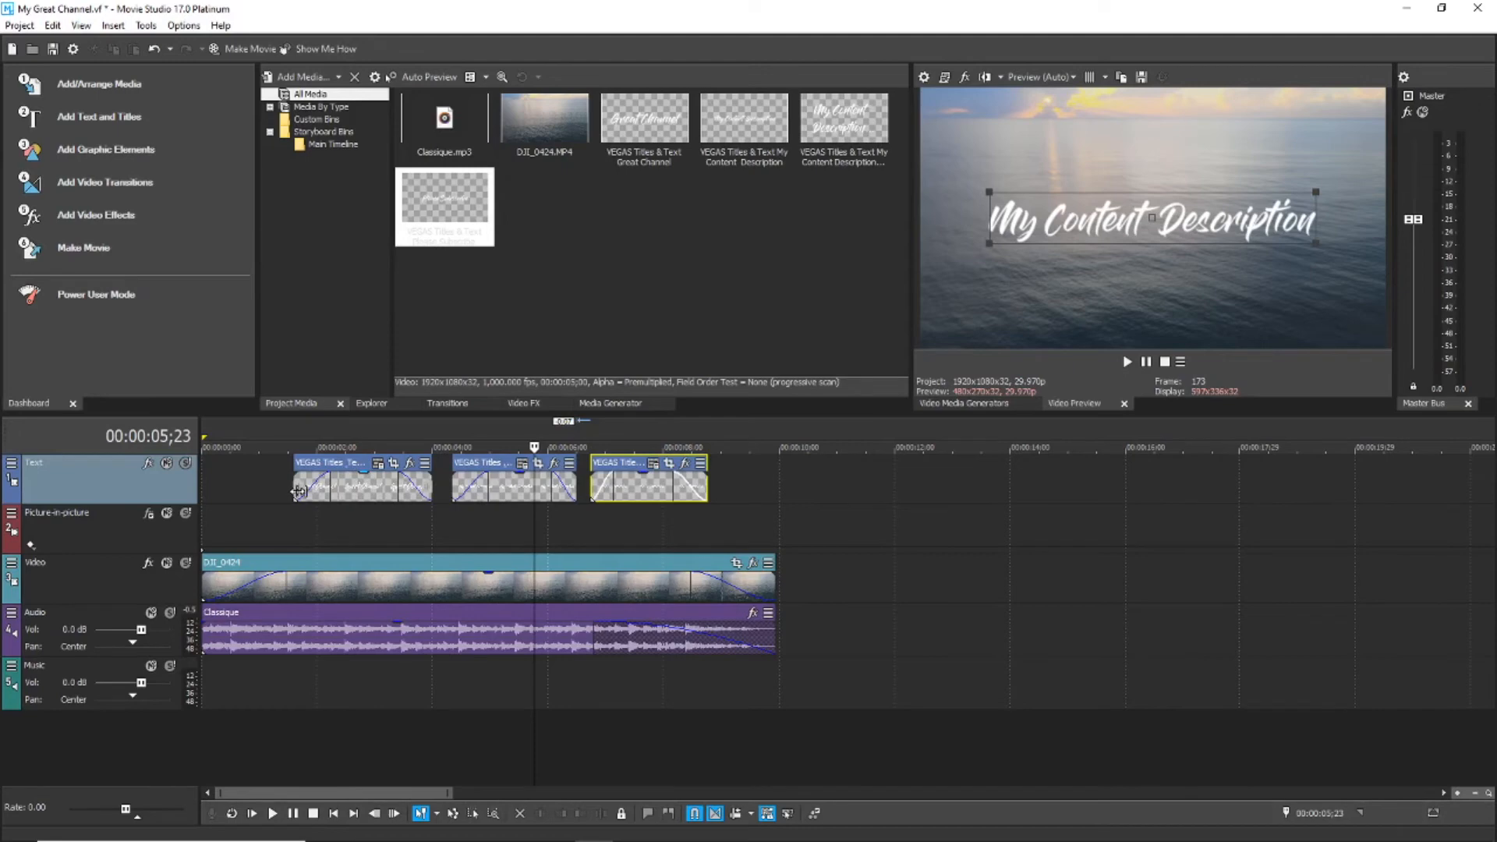
Extend the first title clip to start about 12 frames earlier and play back the intro from near its beginning
left_click_drag(298, 491, 270, 489)
left_click(209, 448)
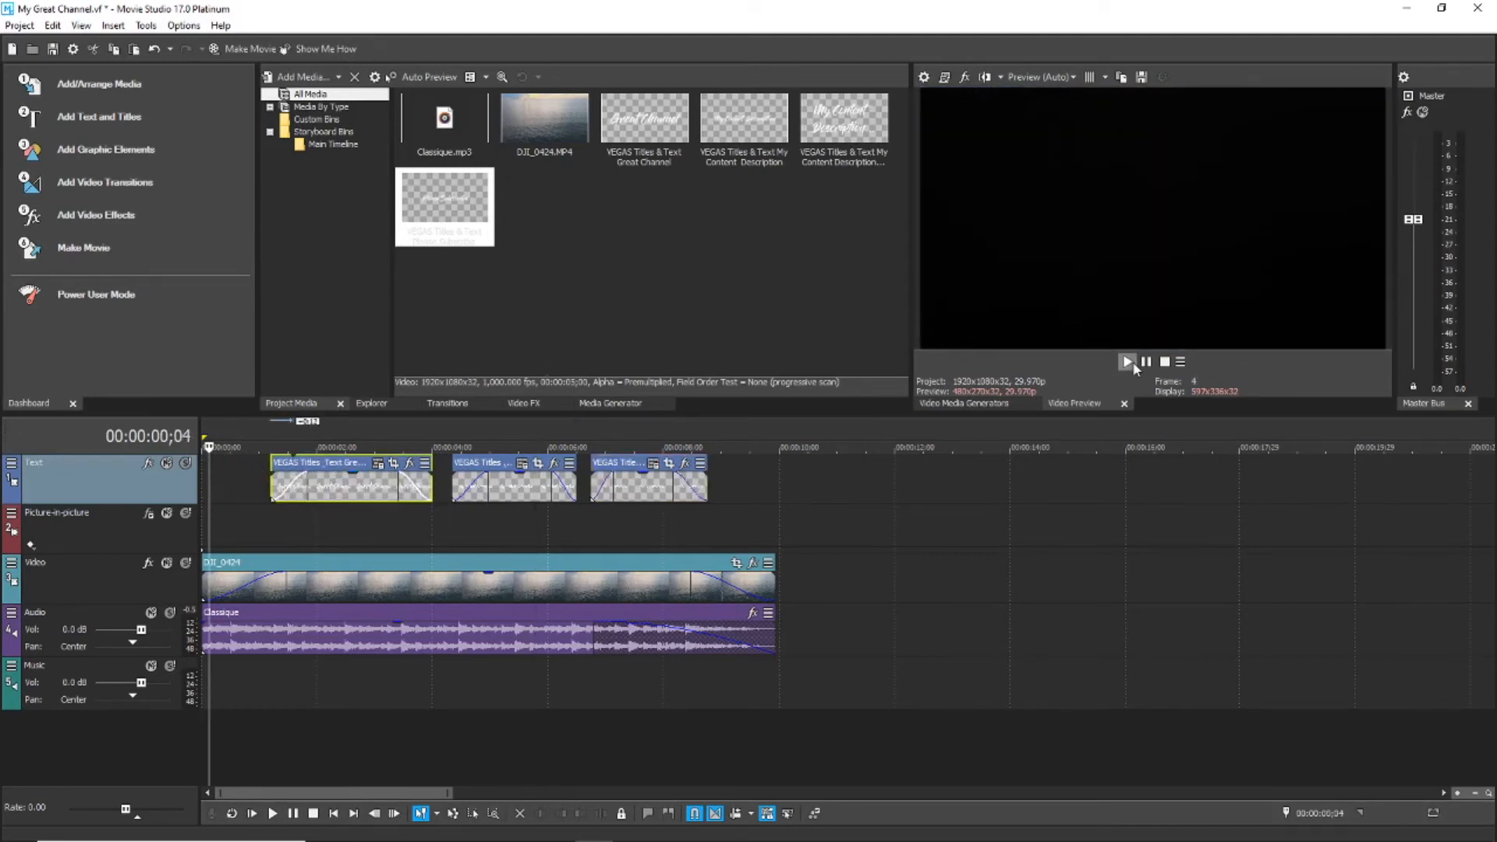
left_click(1128, 361)
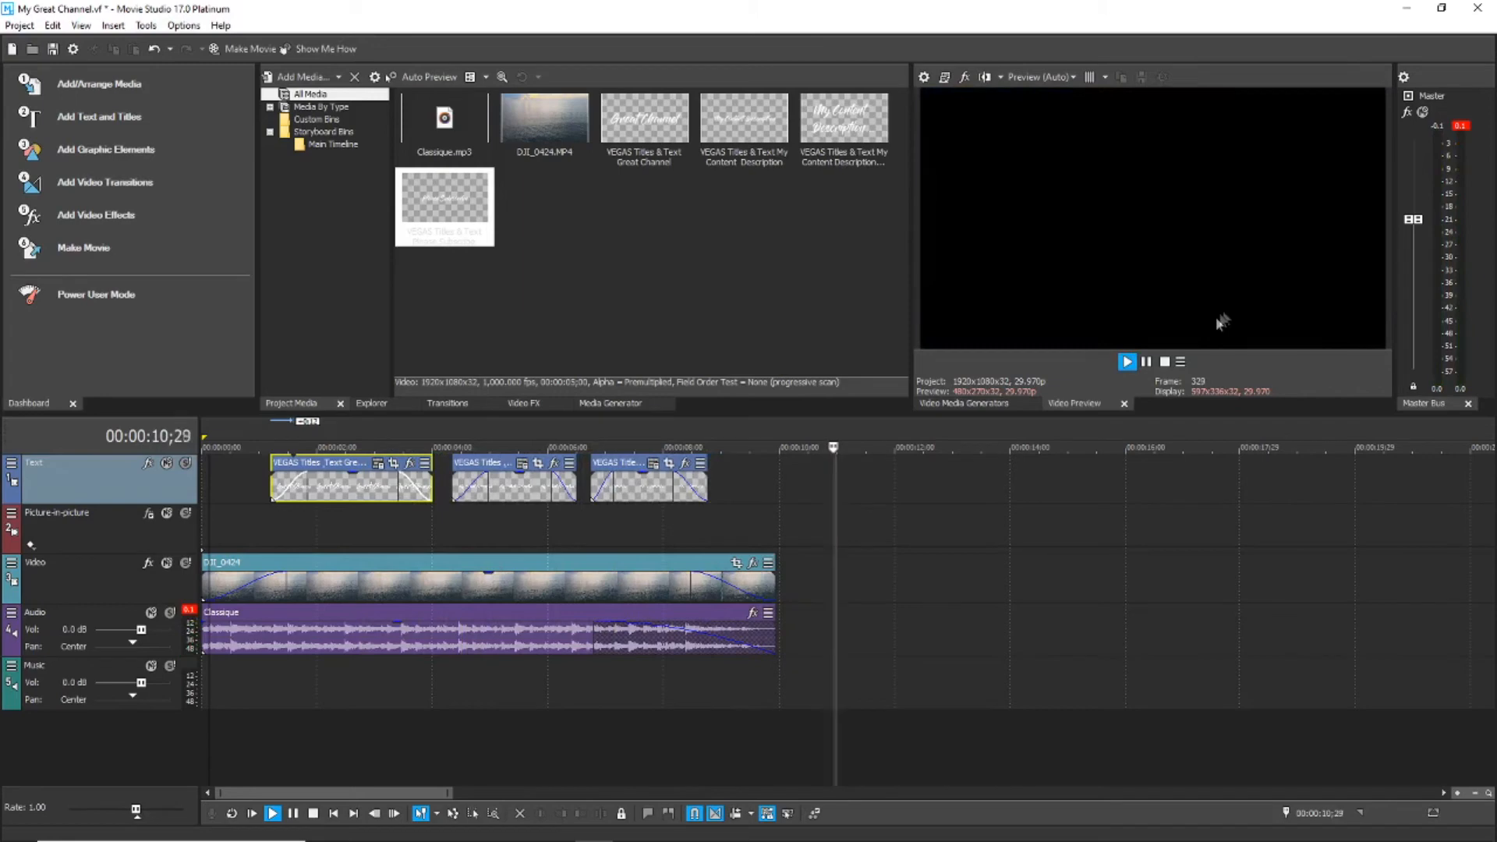
key("space")
key("space")
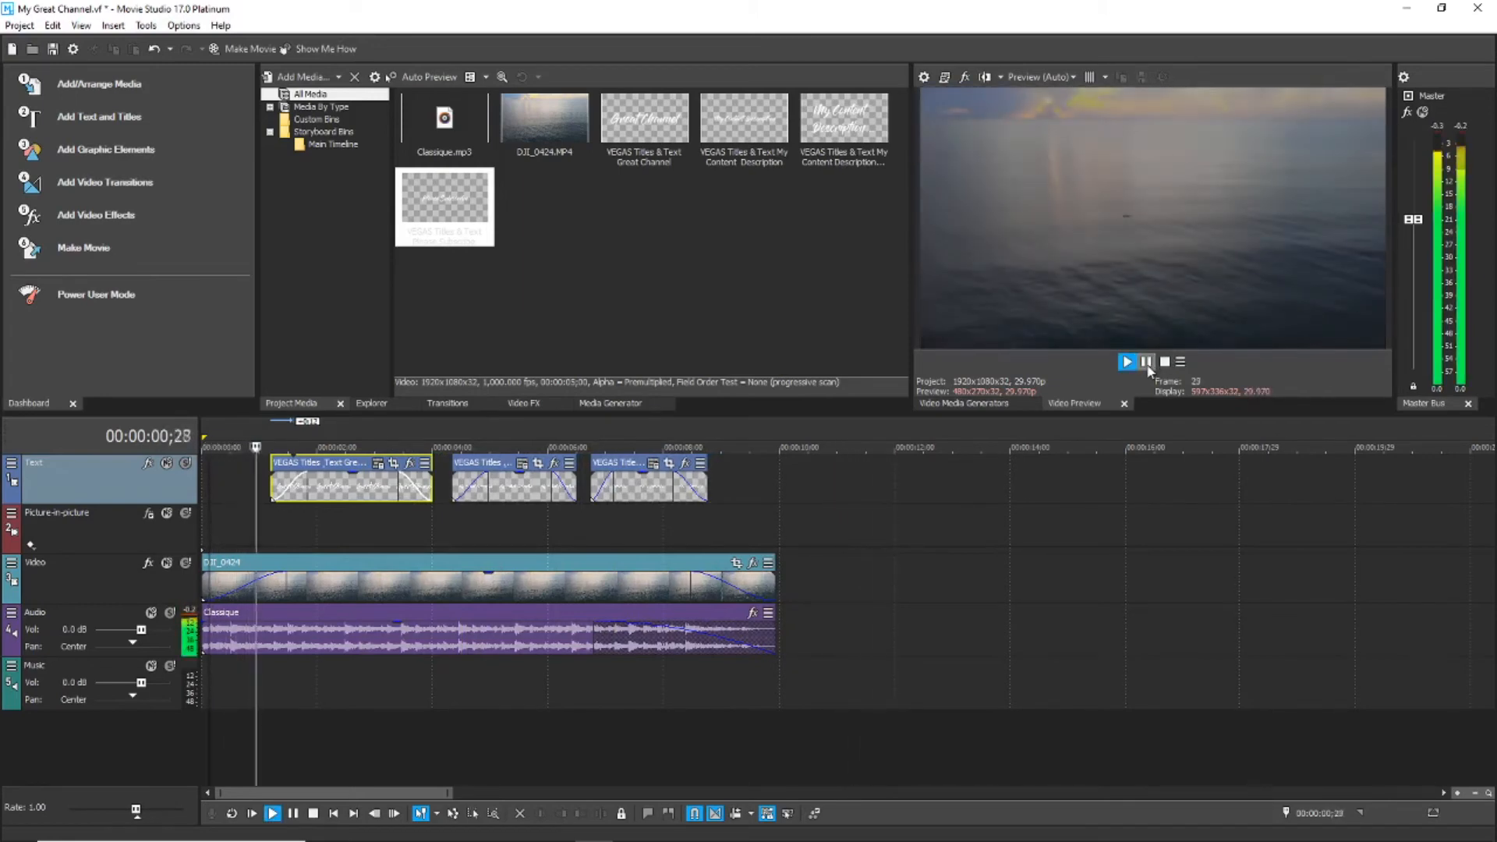
left_click(1146, 362)
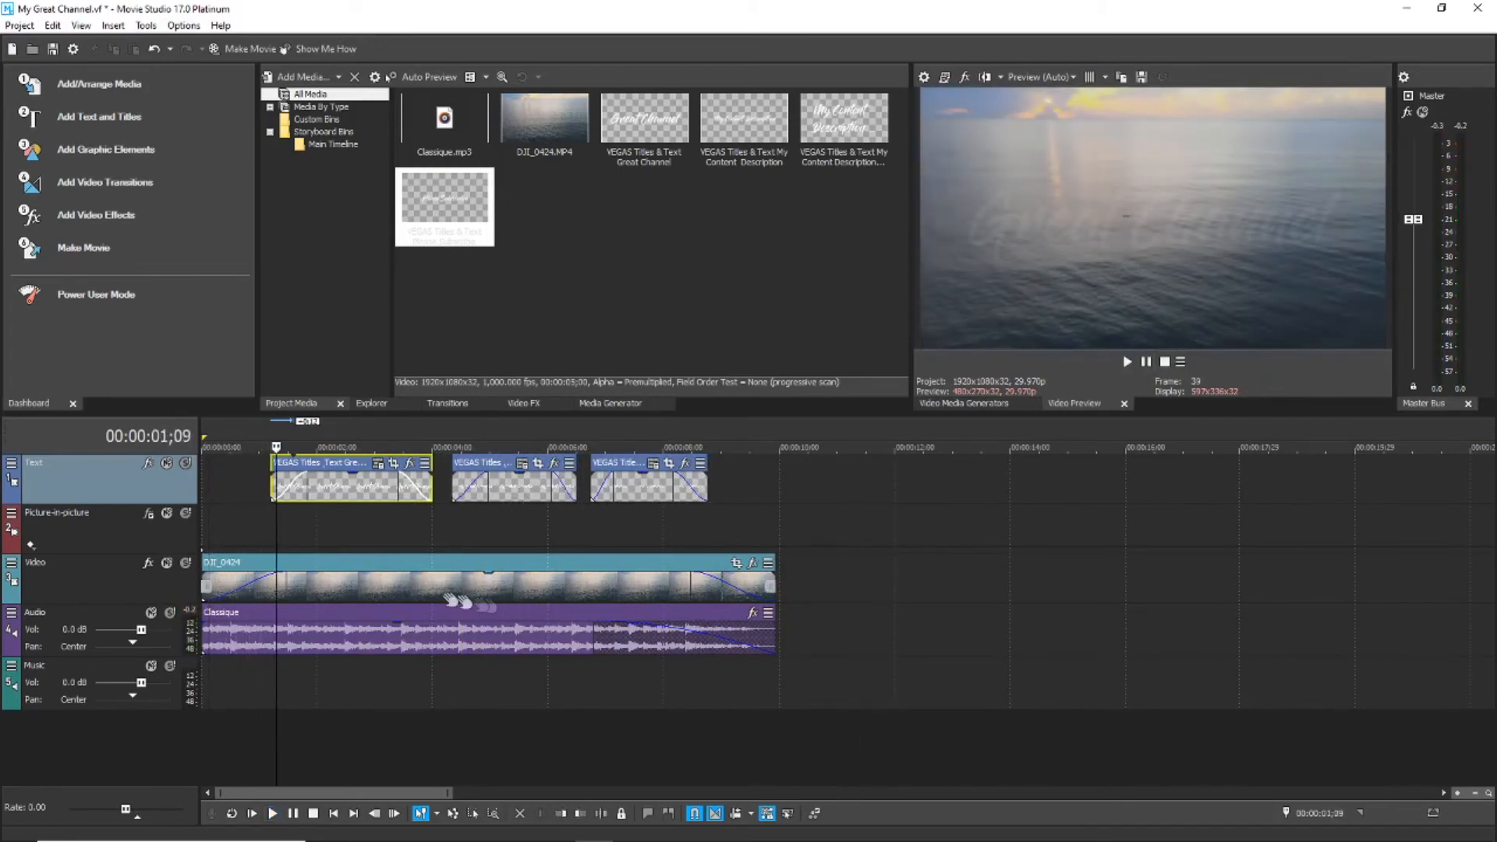
Render the movie to the hard drive as My Great Channel.mp4 in MP4 format with the Internet HD 1080p 29.97 fps (Intel QSV) template
left_click(84, 249)
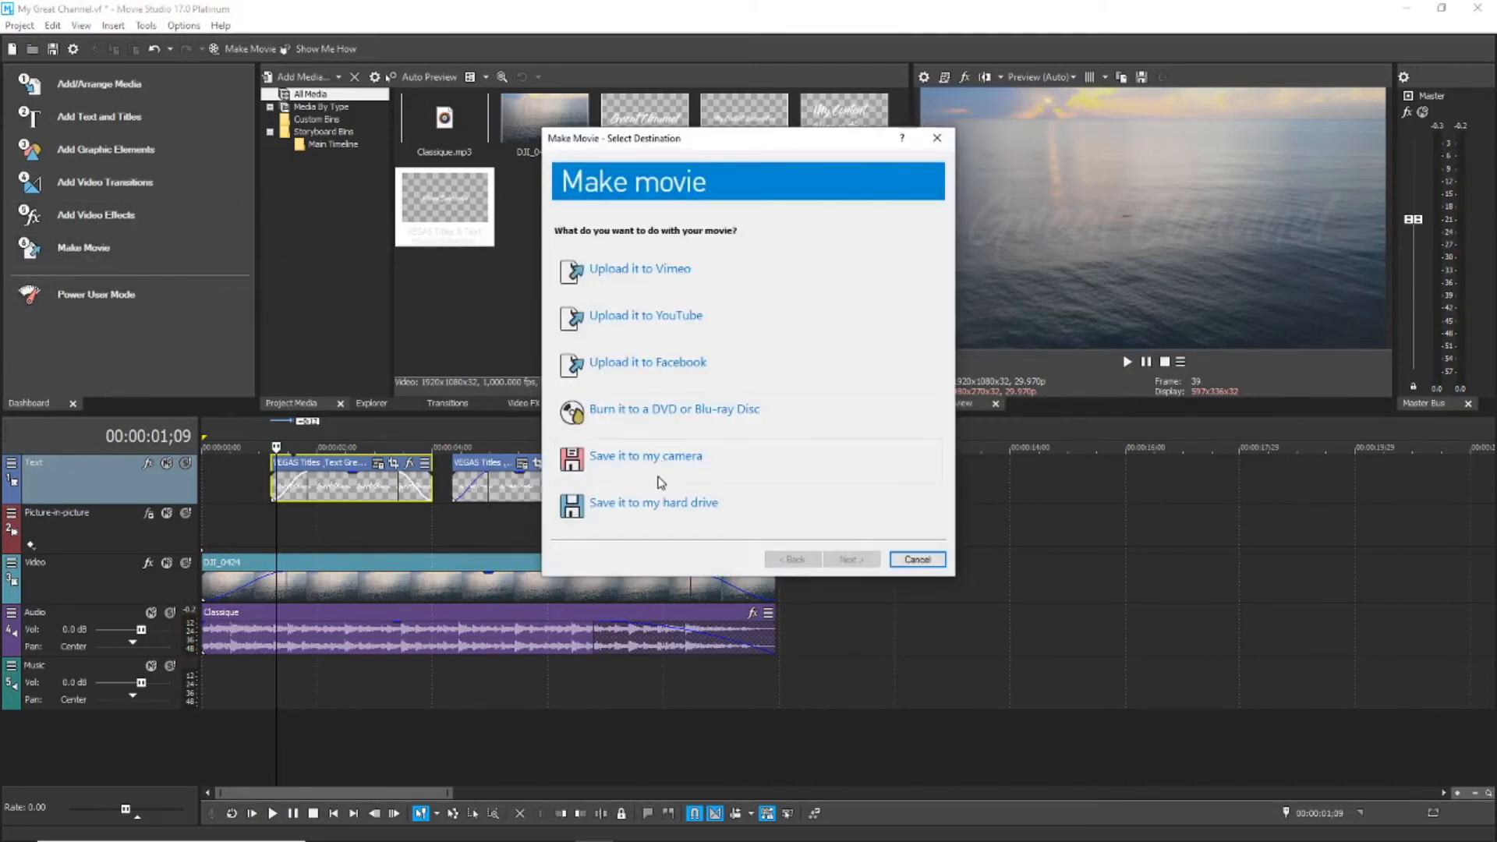
left_click(685, 511)
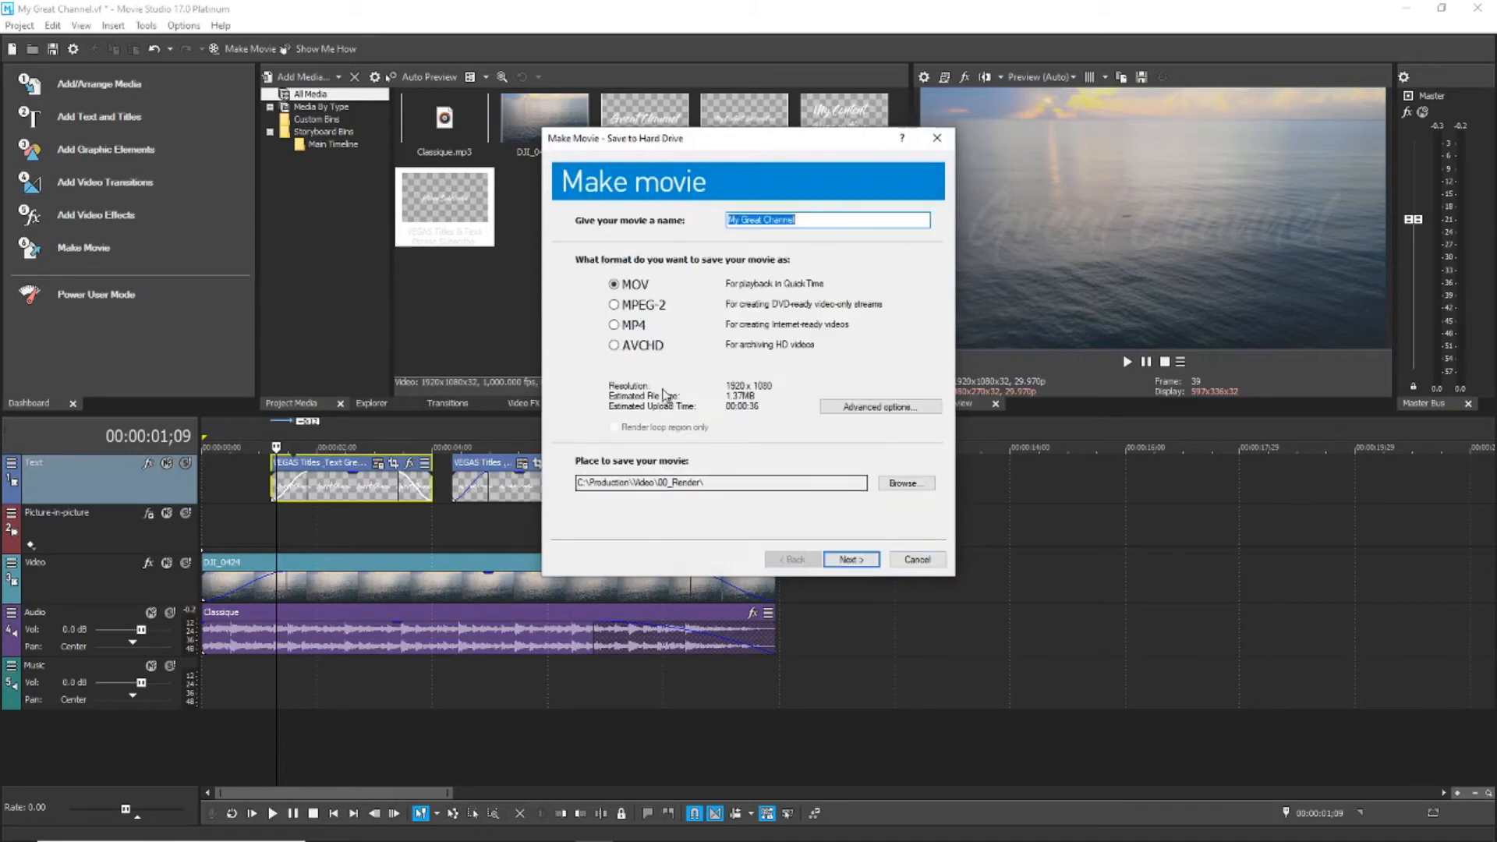
left_click(626, 327)
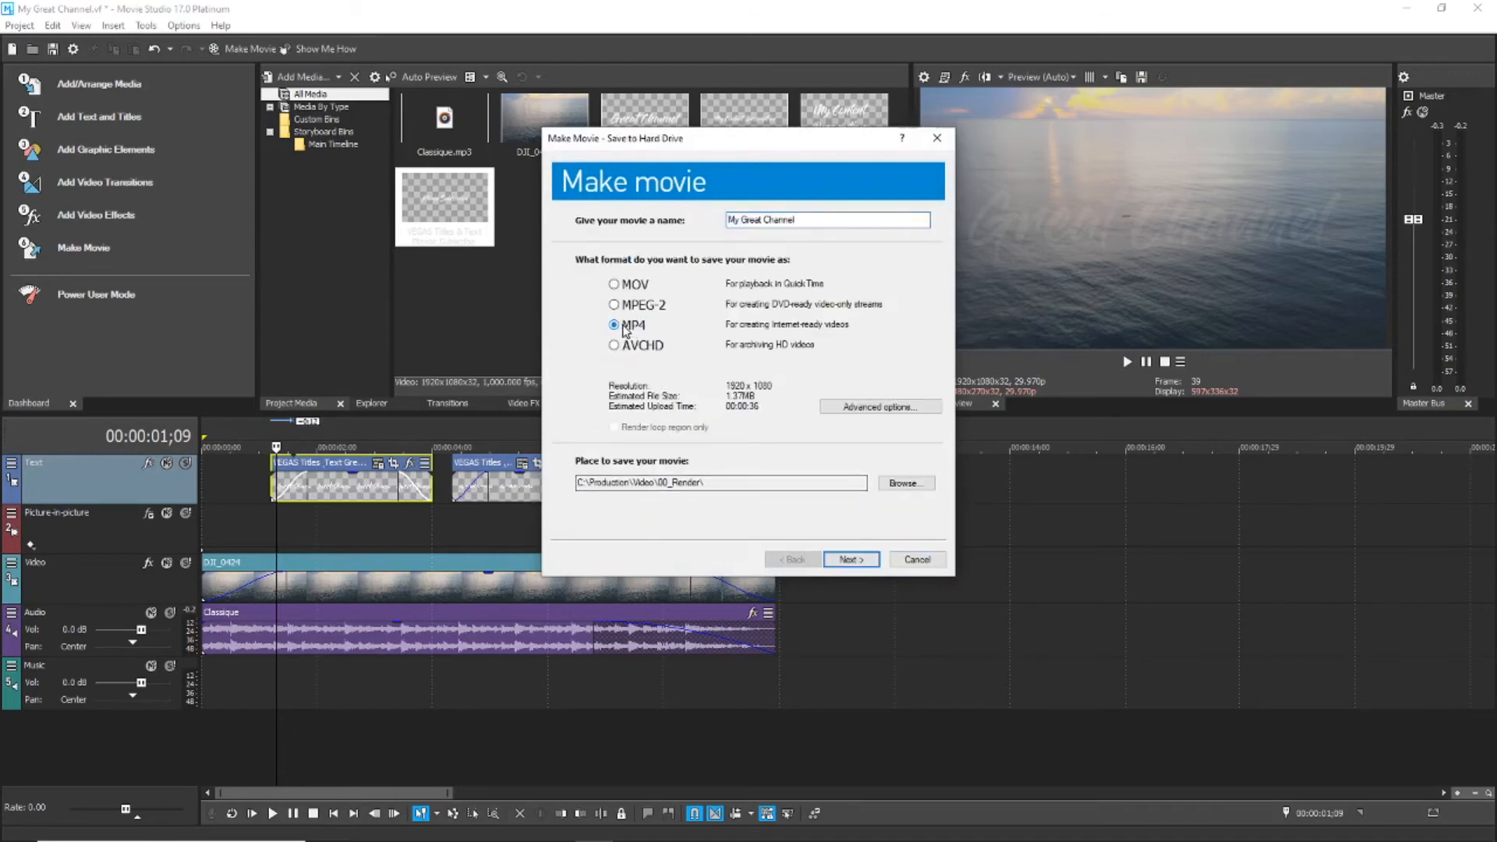
left_click(922, 406)
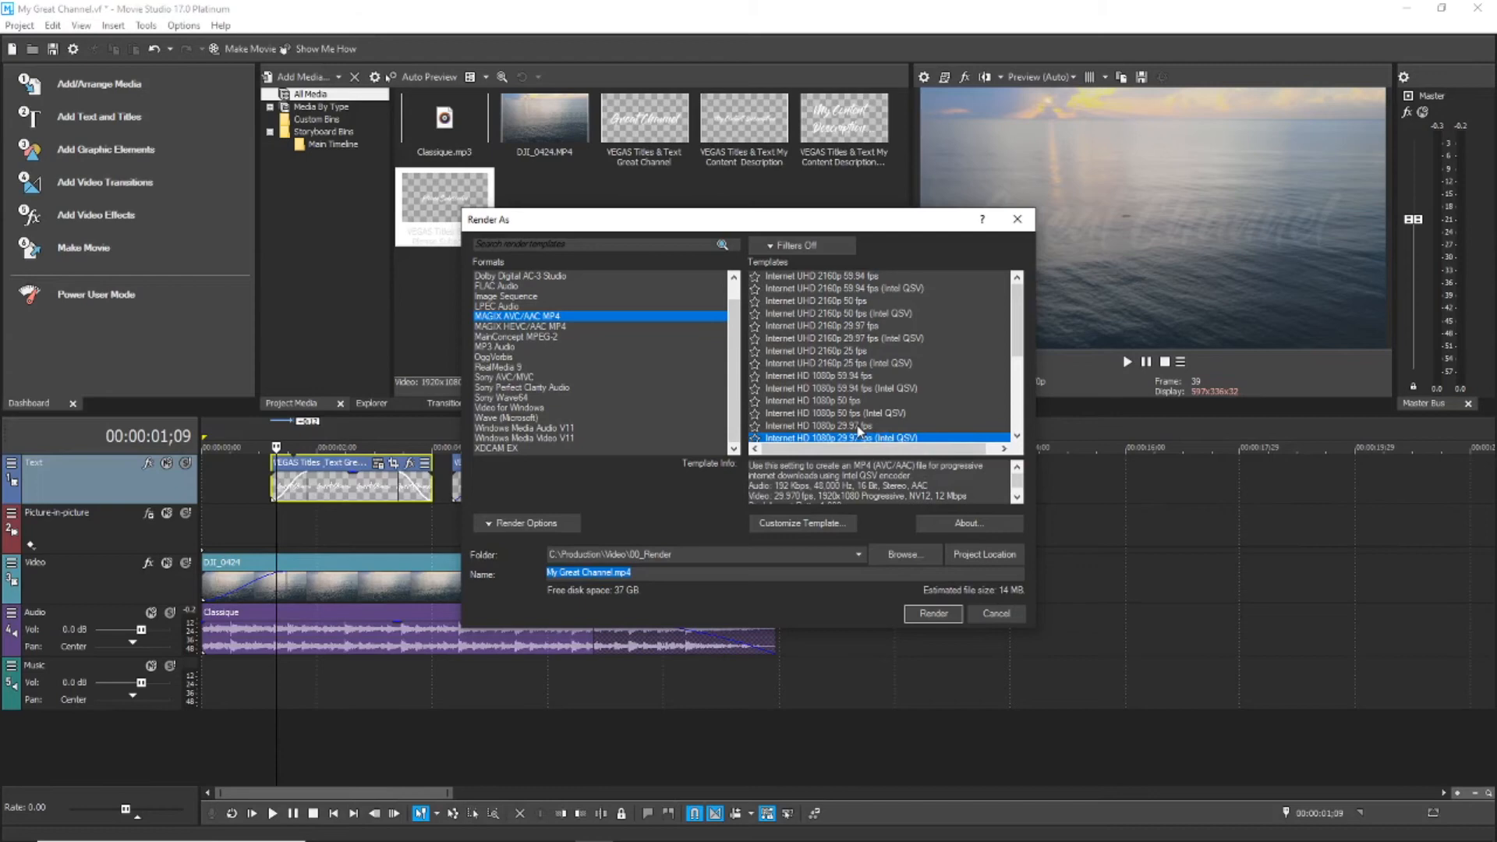
left_click(932, 613)
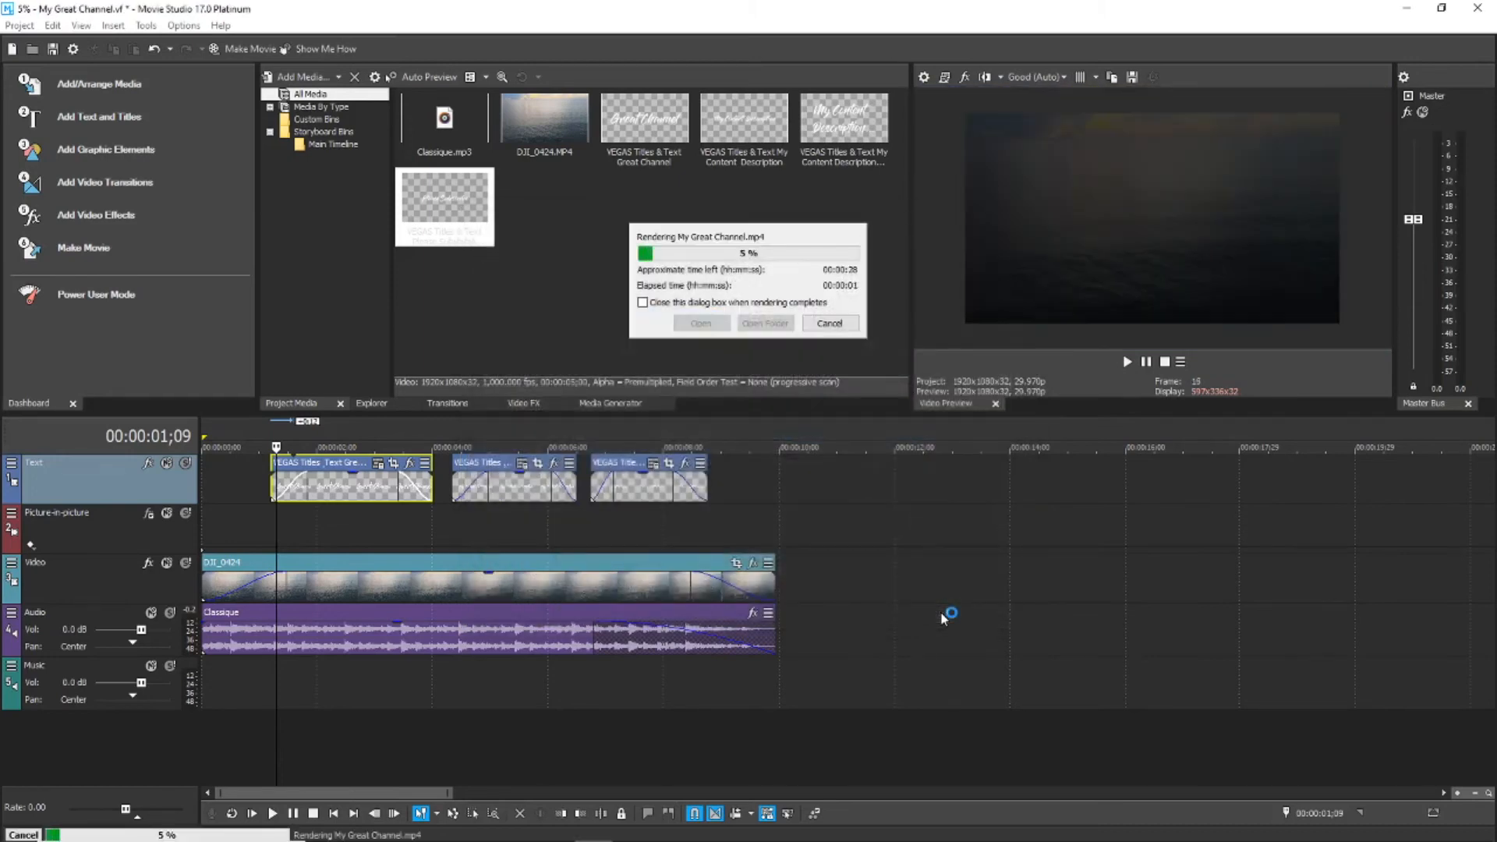